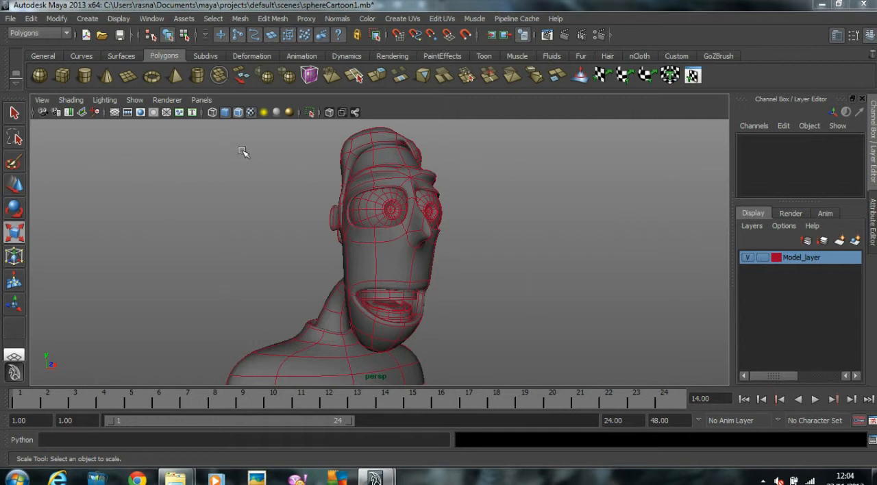
# Step: Set the display colour of Model_layer to magenta
pyautogui.moveTo(243, 152); pyautogui.dragTo(567, 405)
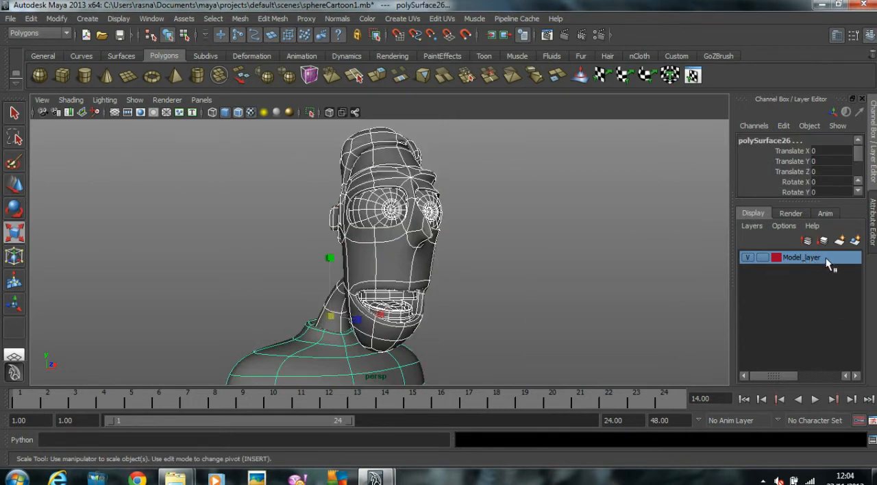
pyautogui.click(612, 261)
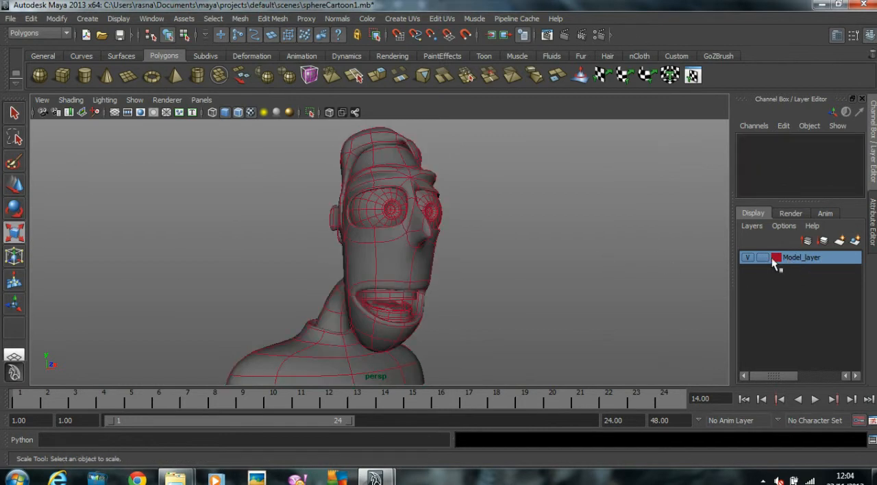
pyautogui.doubleClick(776, 259)
pyautogui.click(452, 233)
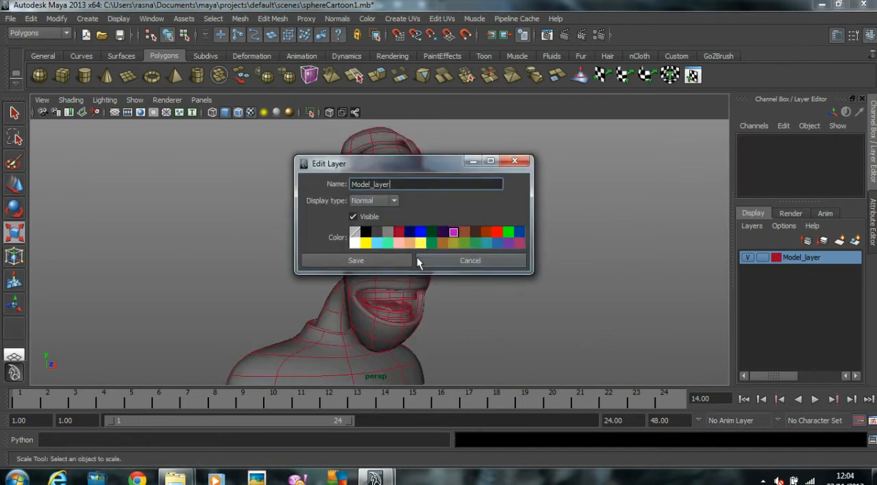
pyautogui.click(386, 261)
# Step: Change the display colour of Model_layer to the brown swatch next to magenta and save the layer
pyautogui.doubleClick(782, 259)
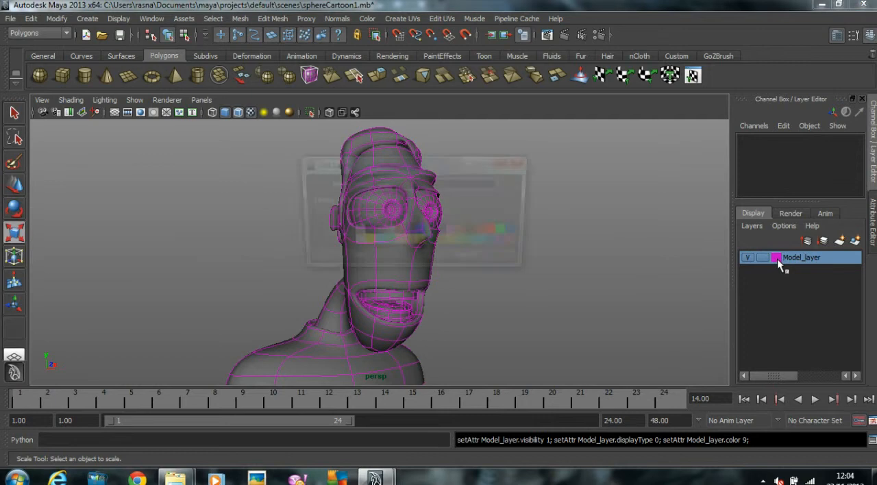
pyautogui.click(466, 233)
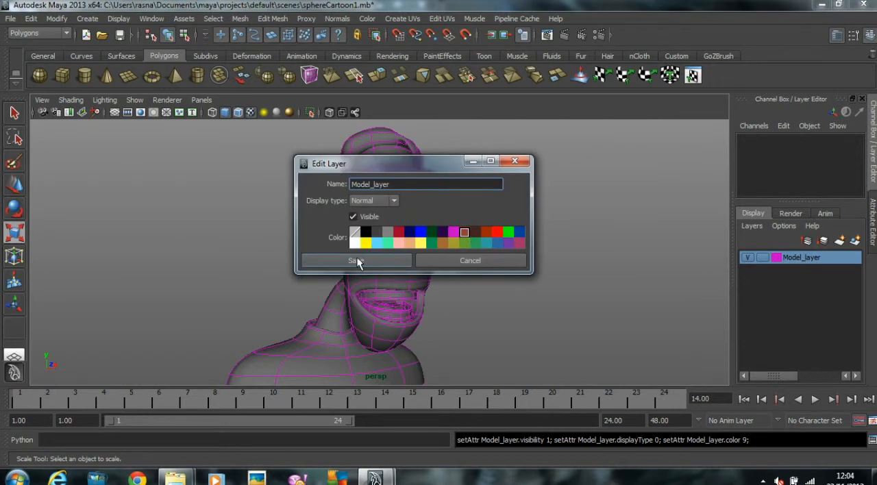
pyautogui.click(358, 260)
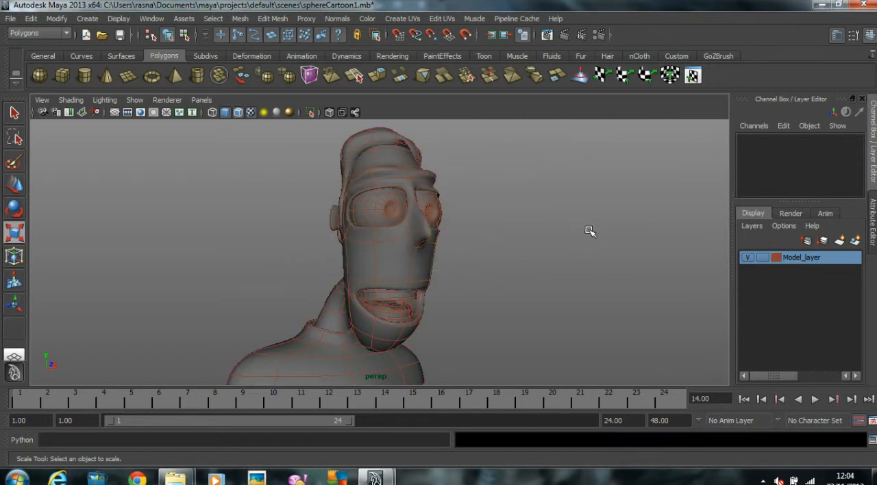
# Step: Open the common render settings and review the available renderers
pyautogui.click(599, 34)
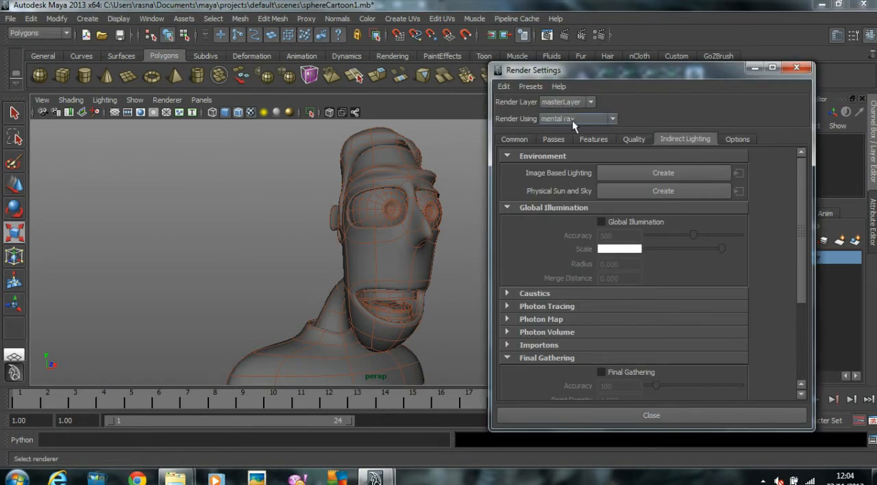
pyautogui.click(510, 140)
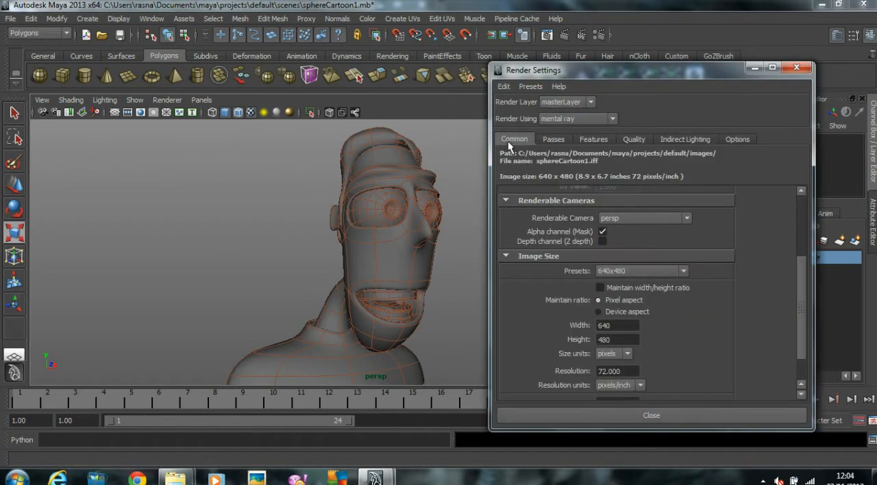
pyautogui.click(599, 118)
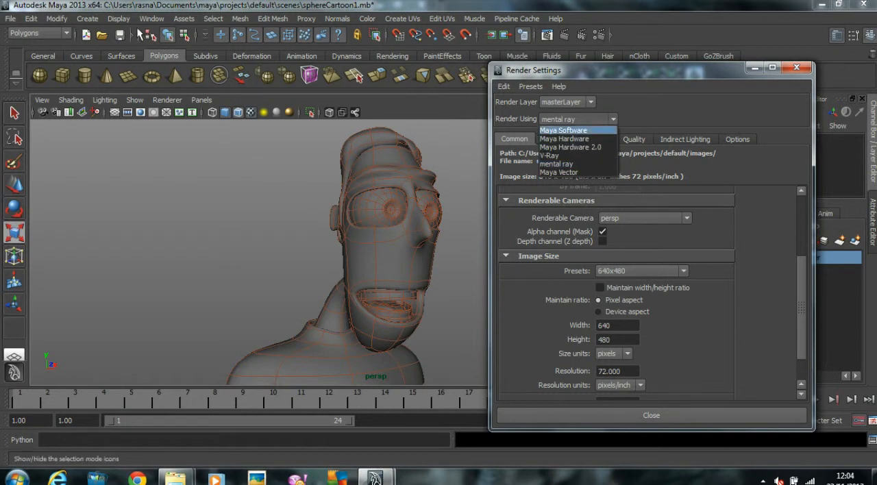
# Step: Check in the Plug-in Manager whether the mental ray plug-in Mayatomr.mll is loaded and set to auto load
pyautogui.click(151, 18)
pyautogui.moveTo(185, 86)
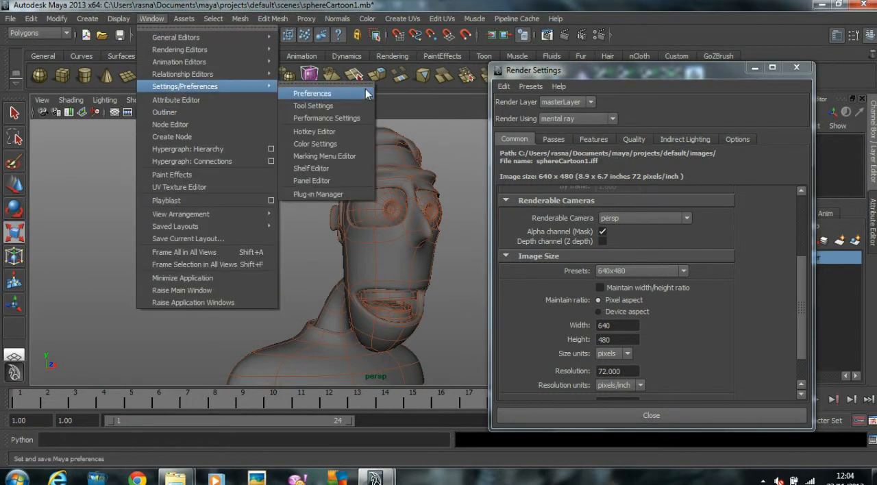
pyautogui.click(315, 195)
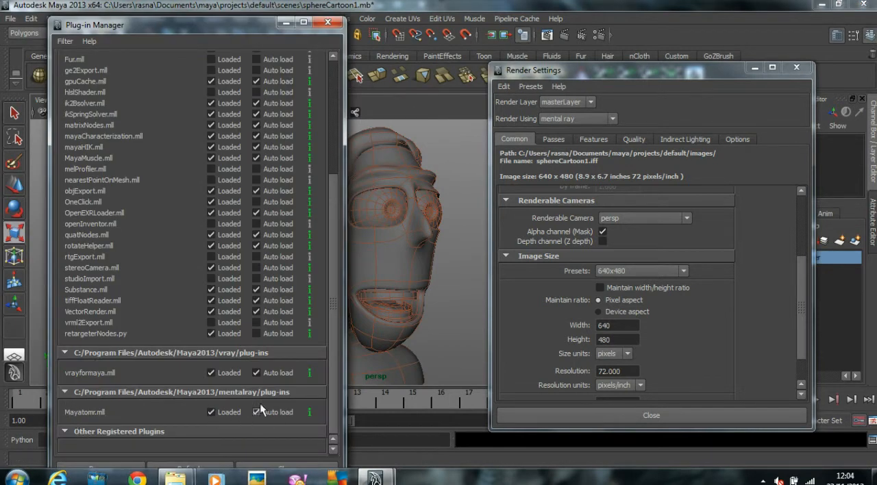
pyautogui.click(327, 22)
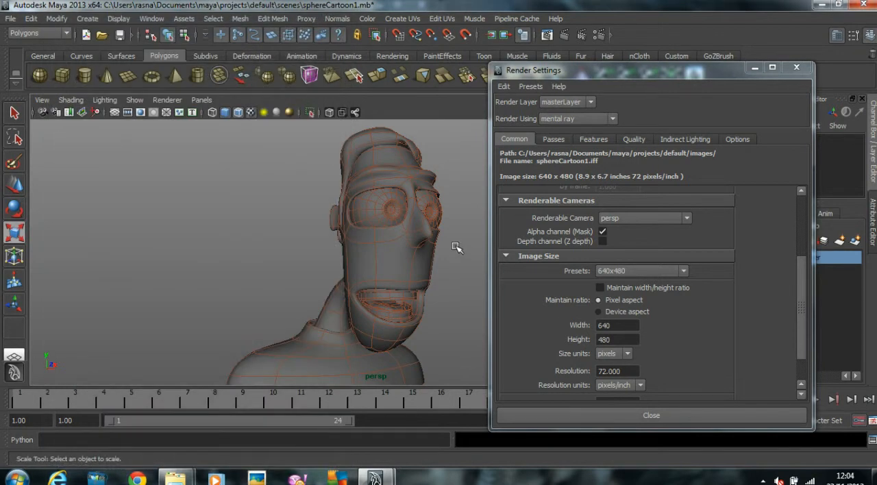
# Step: Set the render image size to the HD 720 preset
pyautogui.scroll(4, 675, 342)
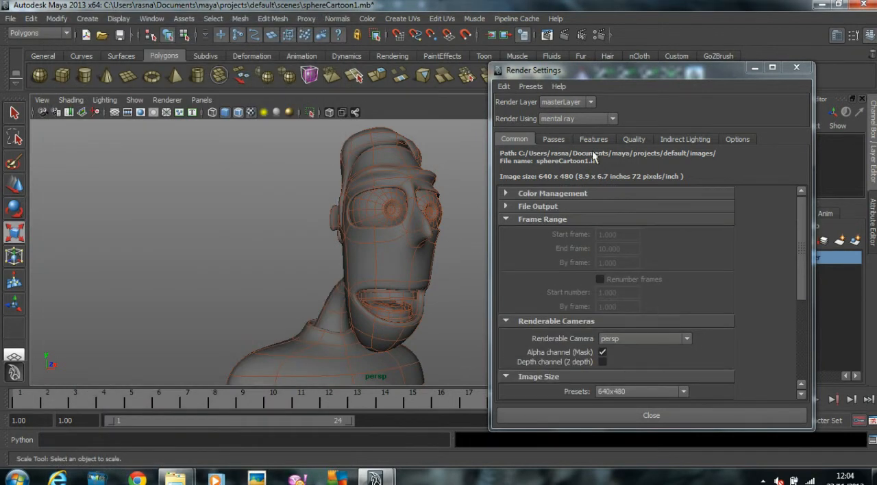
pyautogui.scroll(-5, 706, 296)
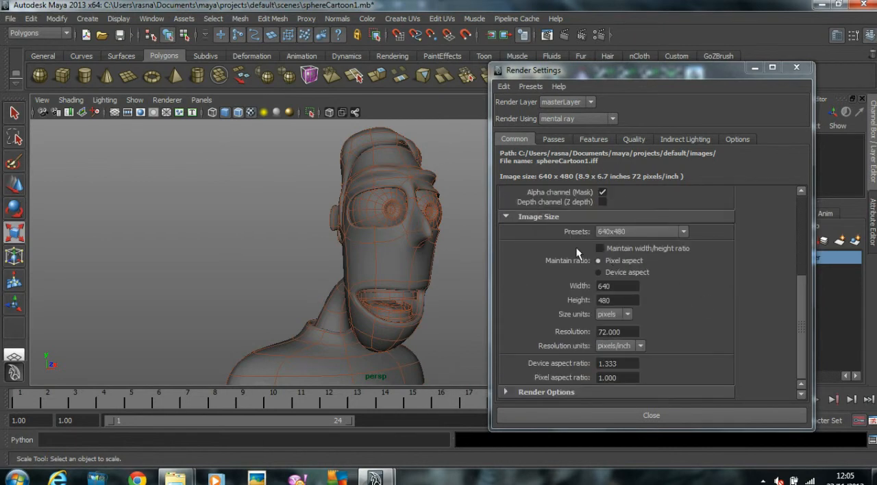
pyautogui.click(617, 230)
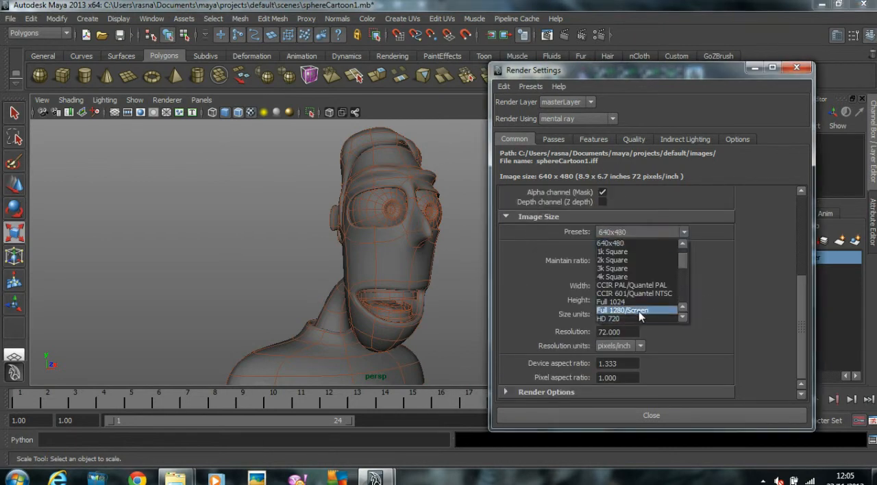
pyautogui.click(626, 294)
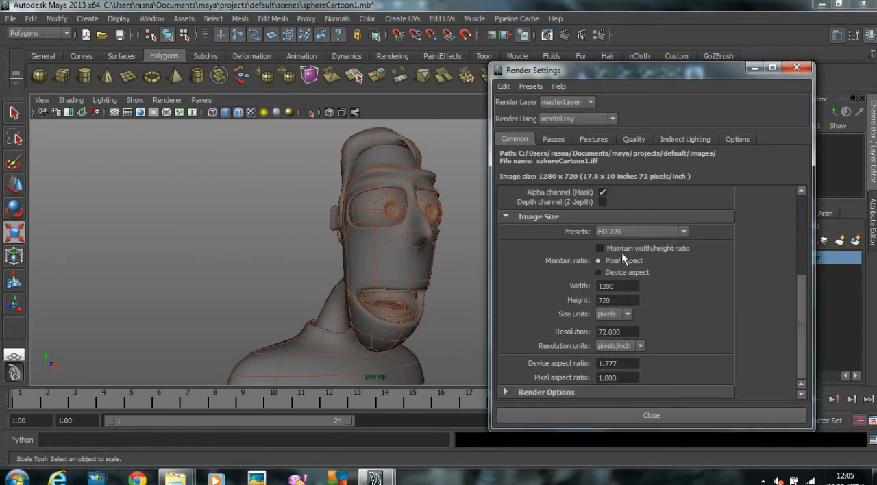
# Step: Raise the mental ray max sample level to 2 with adaptive sampling and close the render settings
pyautogui.click(634, 139)
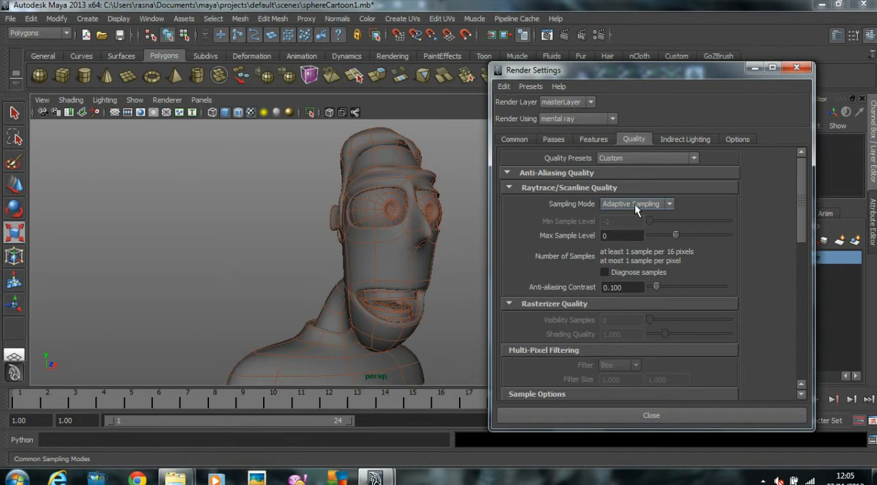
pyautogui.moveTo(676, 235); pyautogui.dragTo(689, 235)
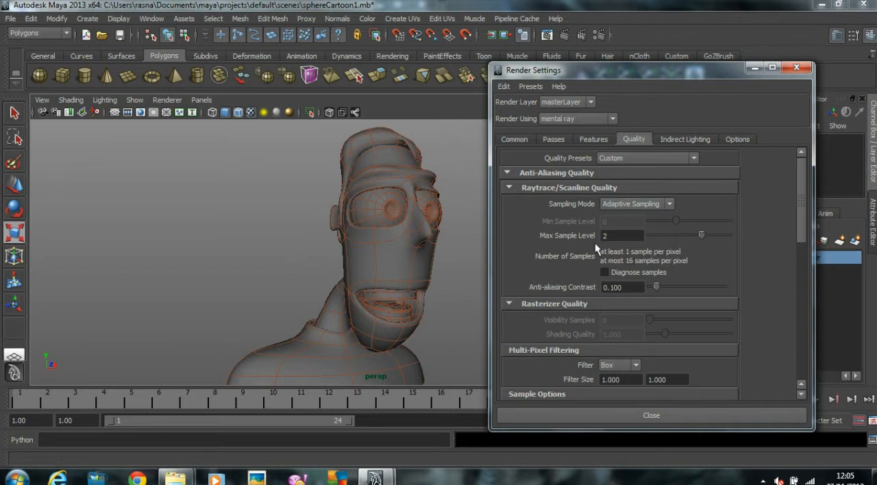
pyautogui.click(687, 139)
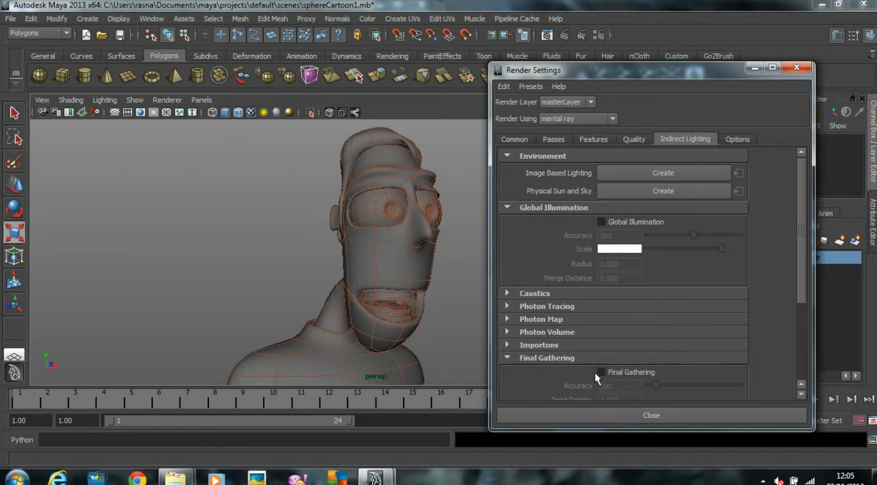
pyautogui.click(796, 67)
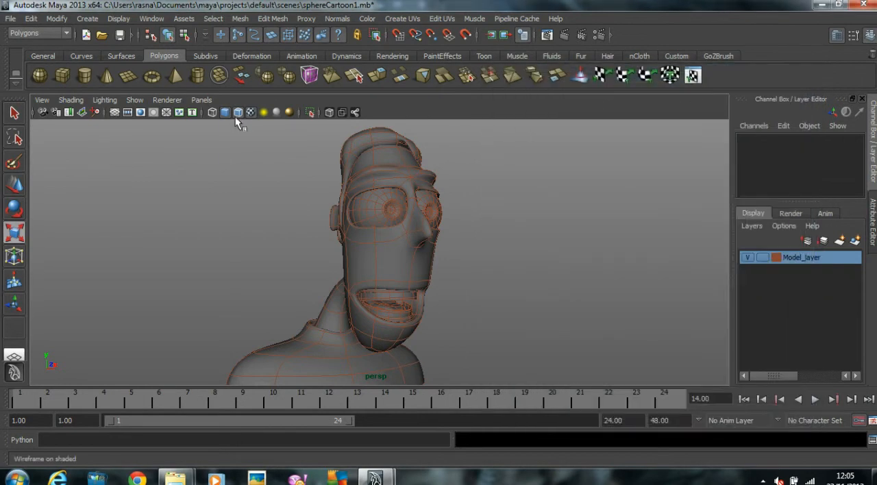
# Step: Show the resolution gate in the perspective view
pyautogui.click(44, 98)
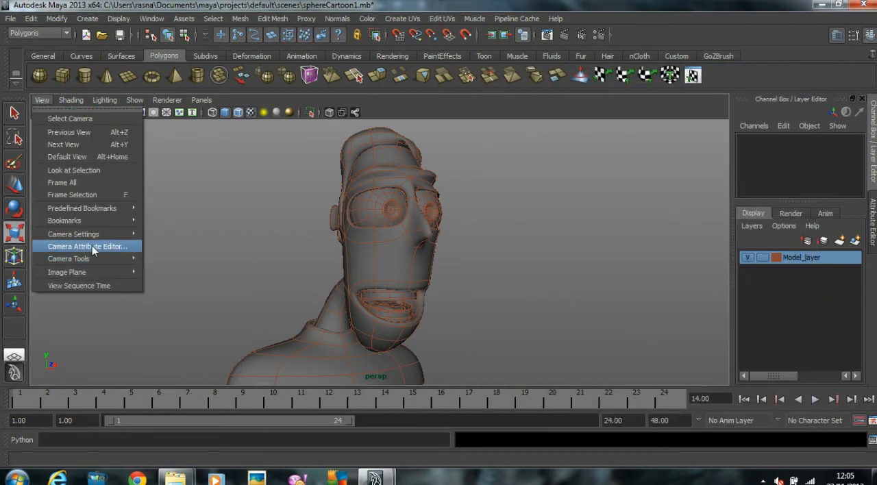
pyautogui.moveTo(98, 238)
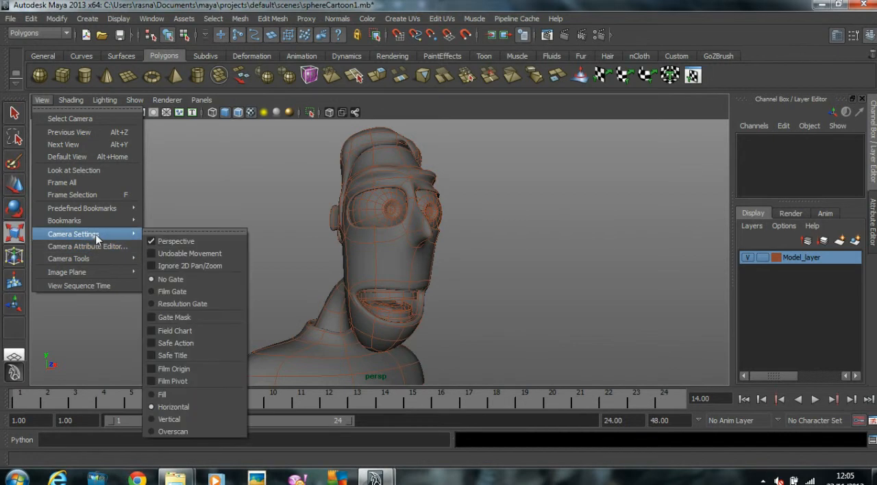
pyautogui.click(171, 305)
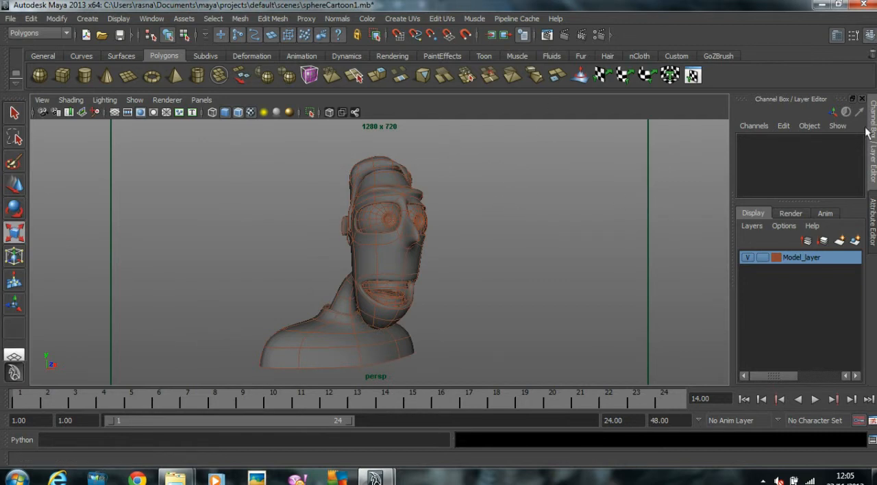
# Step: Reframe the perspective camera so the character's head and neck fill more of the resolution gate
pyautogui.click(872, 224)
pyautogui.click(872, 183)
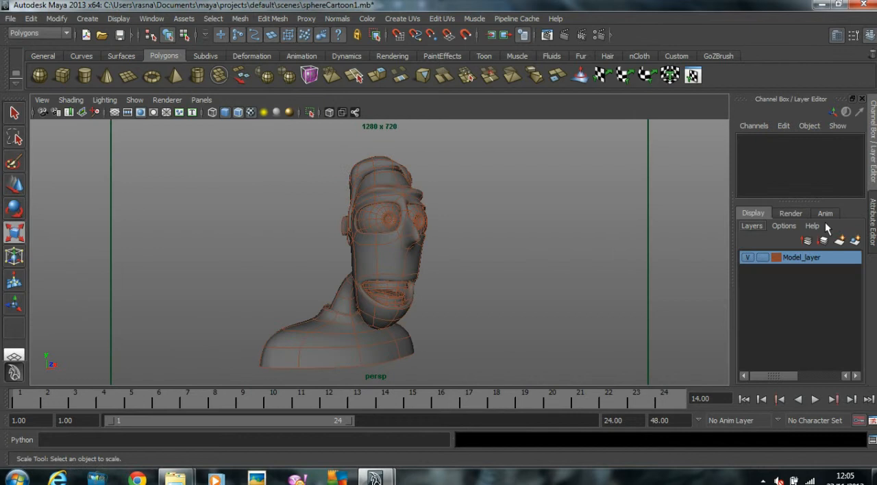
pyautogui.click(873, 226)
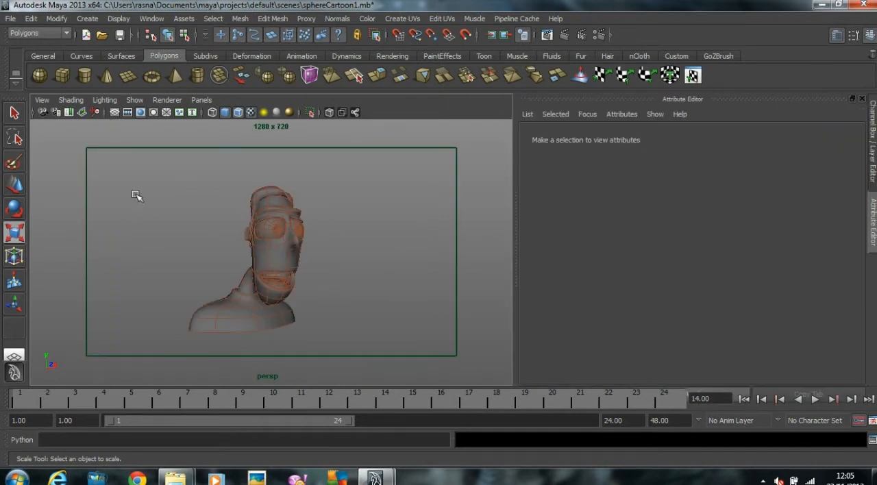
pyautogui.keyDown('alt'); pyautogui.moveTo(298, 310); pyautogui.dragTo(355, 305, button='right'); pyautogui.keyUp('alt')
pyautogui.keyDown('alt'); pyautogui.moveTo(354, 305); pyautogui.dragTo(354, 301, button='middle'); pyautogui.keyUp('alt')
pyautogui.keyDown('alt'); pyautogui.moveTo(354, 301); pyautogui.dragTo(339, 294); pyautogui.keyUp('alt')
pyautogui.keyDown('alt'); pyautogui.moveTo(338, 294); pyautogui.dragTo(351, 298, button='right'); pyautogui.keyUp('alt')
pyautogui.keyDown('alt'); pyautogui.moveTo(351, 297); pyautogui.dragTo(354, 293); pyautogui.keyUp('alt')
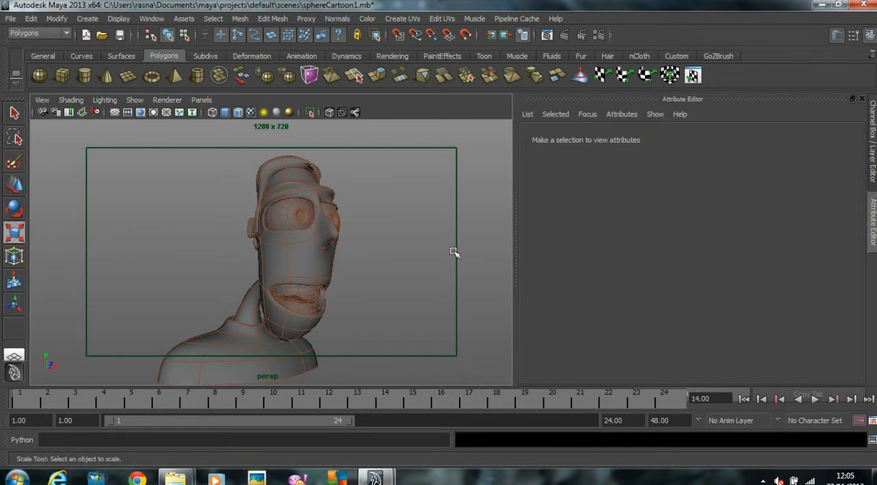
pyautogui.click(872, 168)
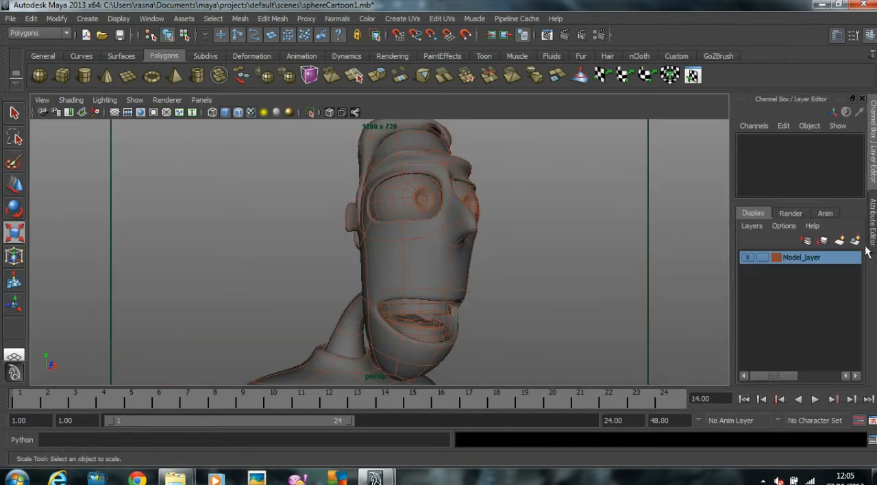
# Step: Examine the character's head and shoulders in the top and front views, then return to the full perspective view
pyautogui.press('space')
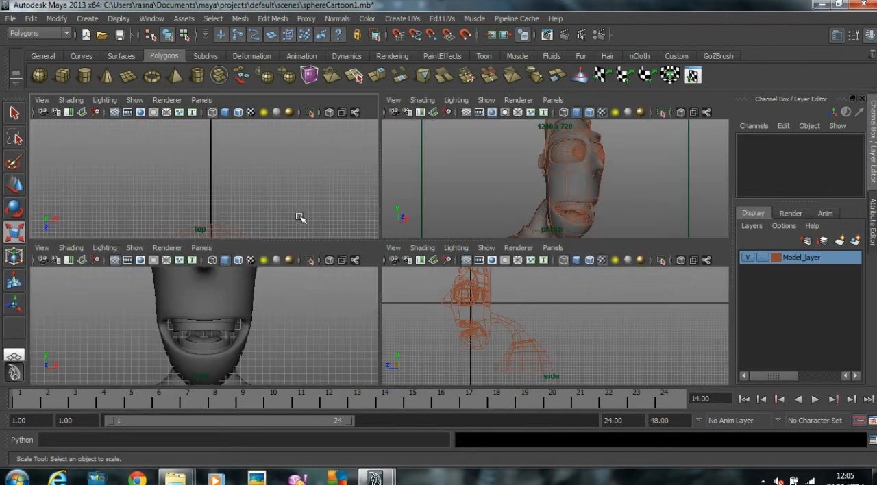
pyautogui.keyDown('alt'); pyautogui.moveTo(297, 210); pyautogui.dragTo(286, 136, button='middle'); pyautogui.keyUp('alt')
pyautogui.scroll(-2, 236, 180)
pyautogui.keyDown('alt'); pyautogui.moveTo(232, 185); pyautogui.dragTo(227, 157, button='middle'); pyautogui.keyUp('alt')
pyautogui.scroll(-3, 309, 324)
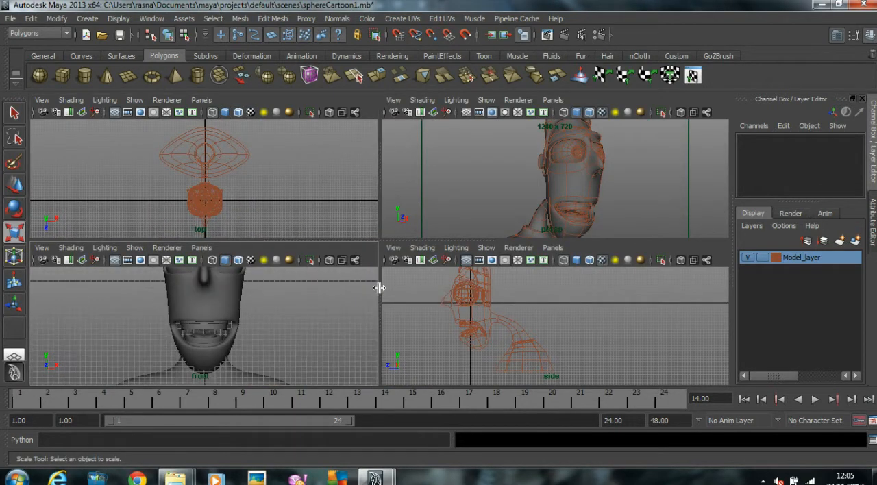
pyautogui.scroll(-3, 235, 293)
pyautogui.scroll(-3, 126, 299)
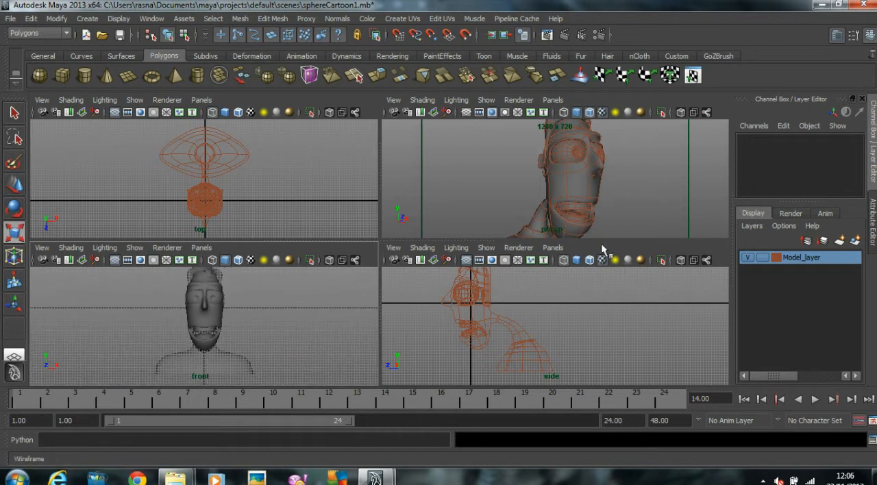
pyautogui.press('space')
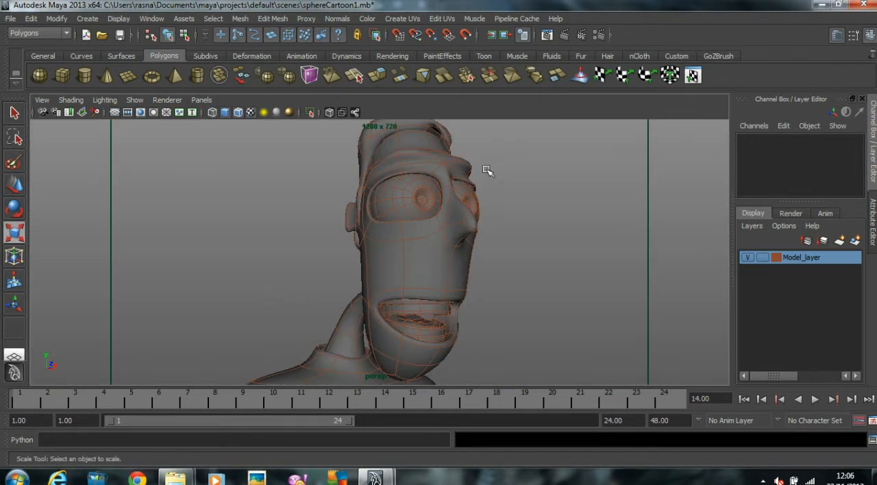
# Step: Make sure the default light is disabled in the common render options and close the render settings
pyautogui.click(598, 35)
pyautogui.click(507, 140)
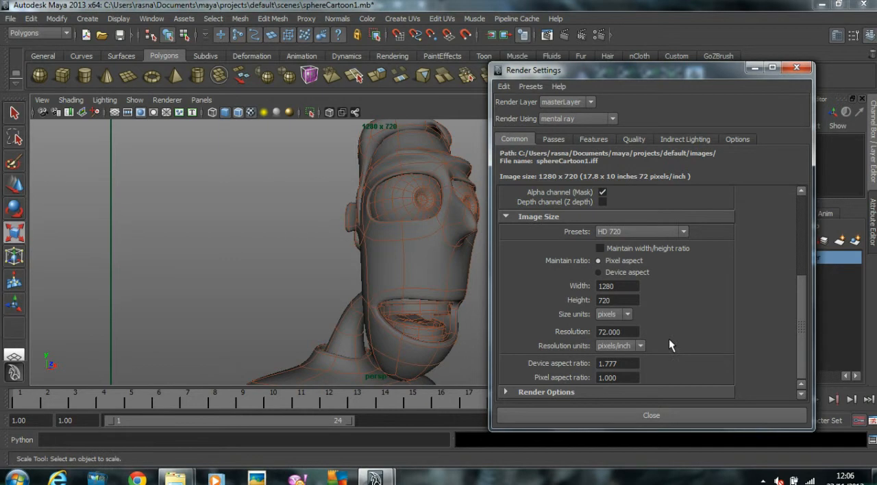
pyautogui.click(546, 392)
pyautogui.scroll(-3, 570, 337)
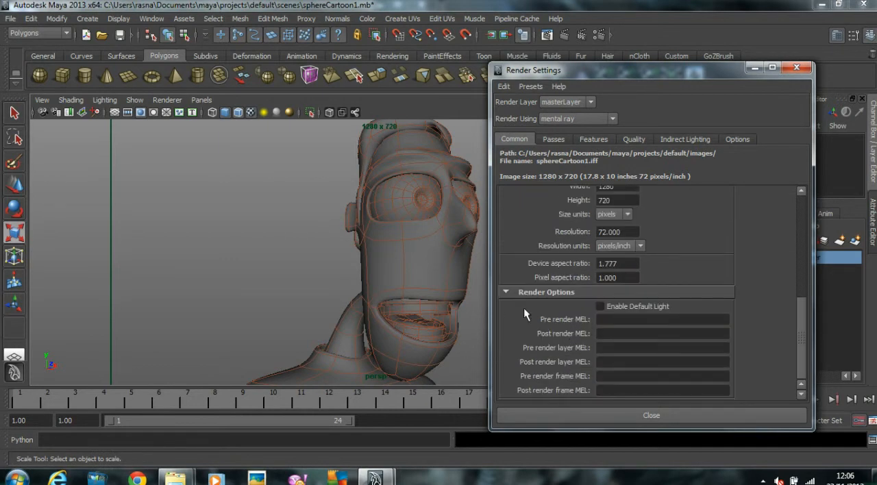
pyautogui.click(600, 307)
pyautogui.click(636, 414)
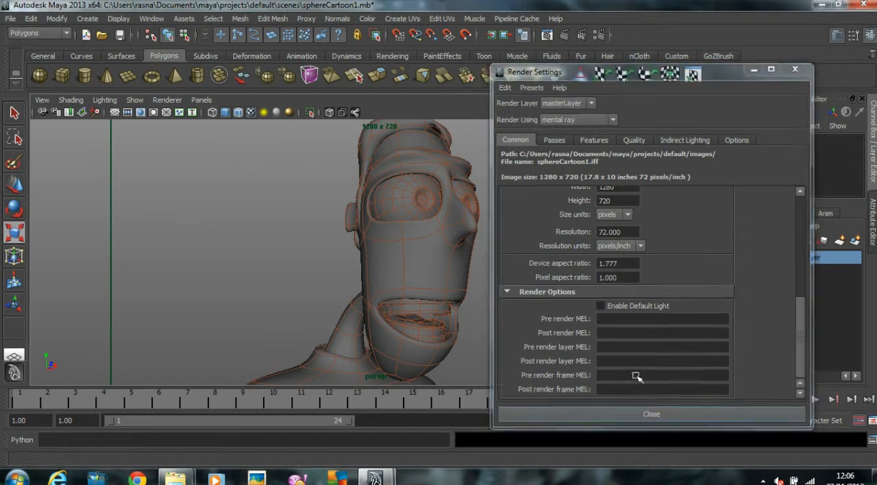
# Step: Set the test resolution to 50% Settings (640x360), render the perspective view and minimize the render window
pyautogui.click(544, 35)
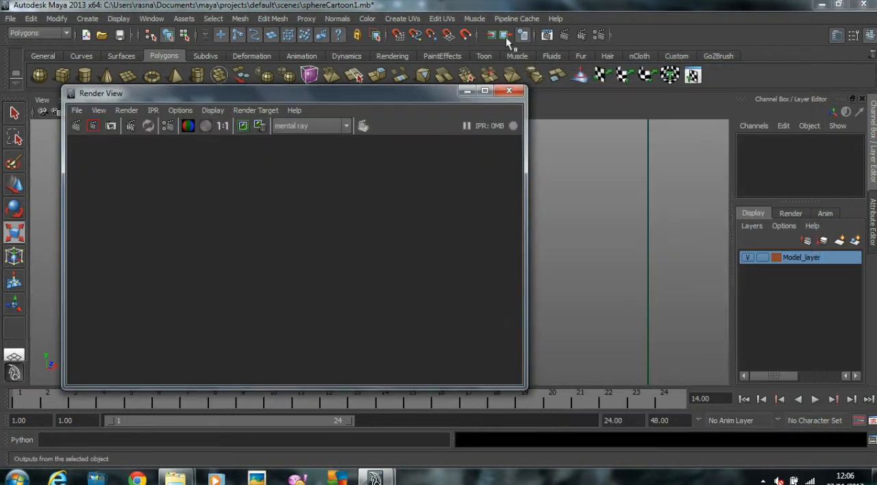
pyautogui.click(181, 111)
pyautogui.moveTo(198, 158)
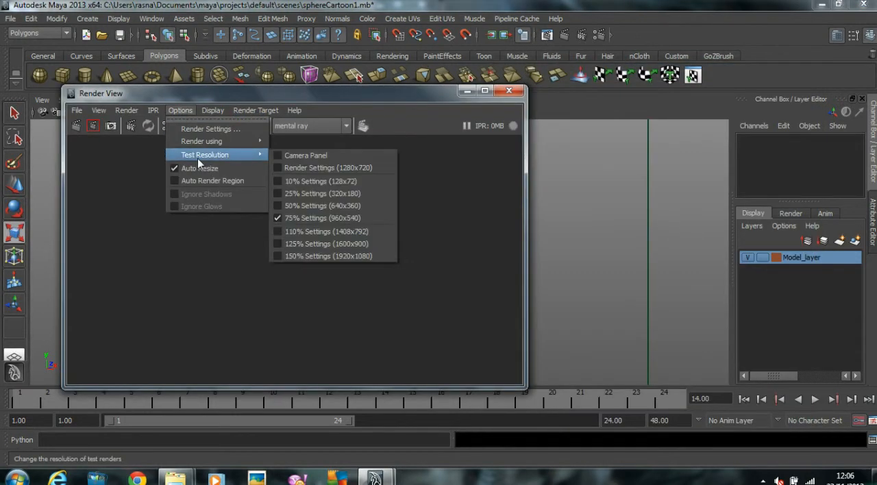
pyautogui.click(336, 206)
pyautogui.click(75, 125)
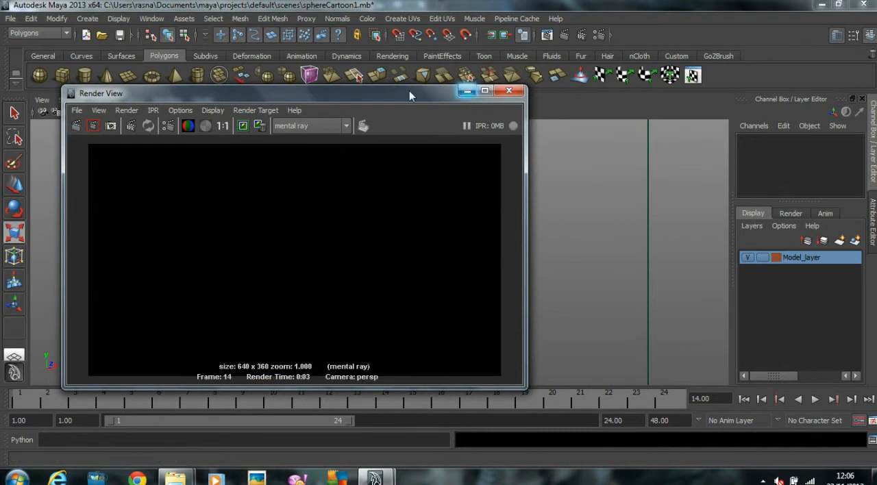
pyautogui.click(467, 90)
# Step: Create a directional light in the scene and scale it up in the top view
pyautogui.press('space')
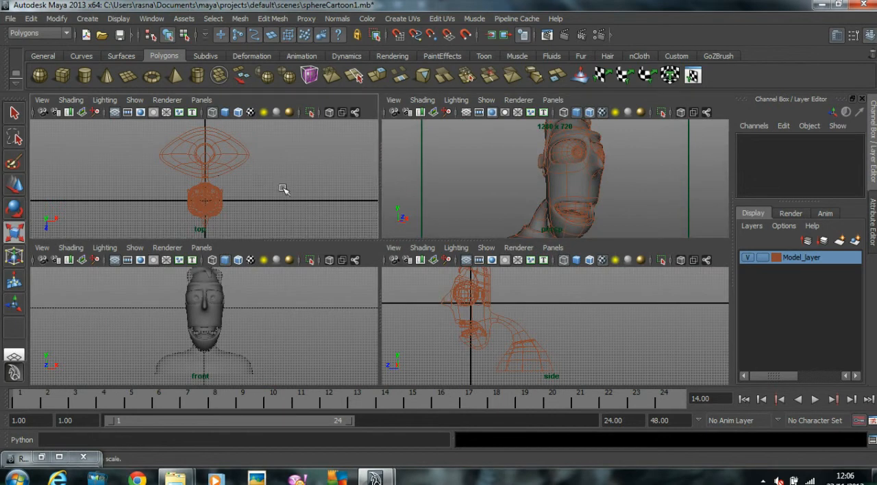
pyautogui.click(90, 19)
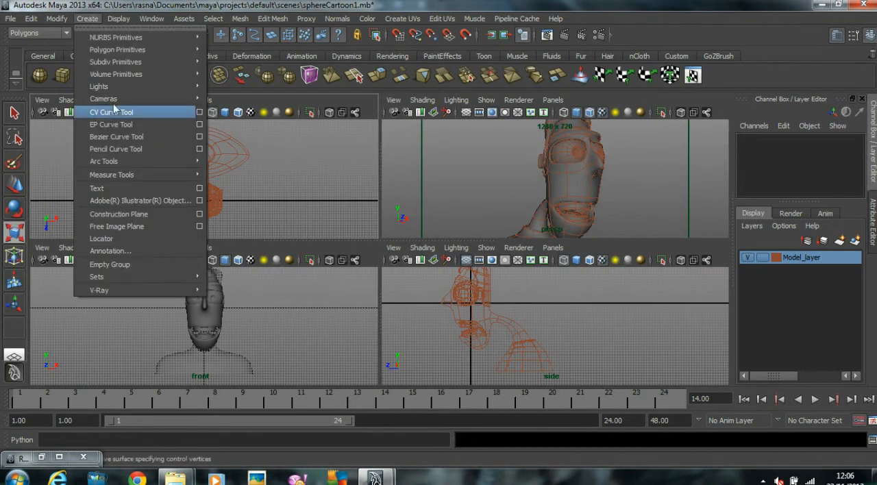
pyautogui.moveTo(113, 87)
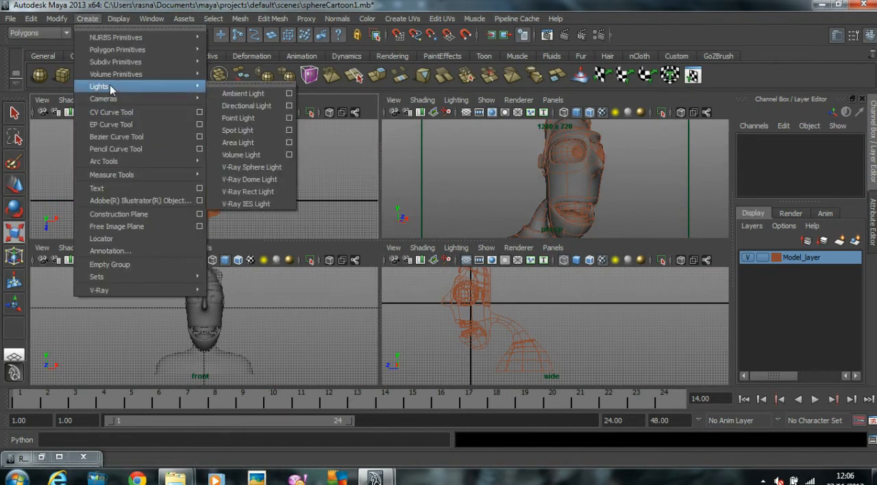
pyautogui.click(246, 105)
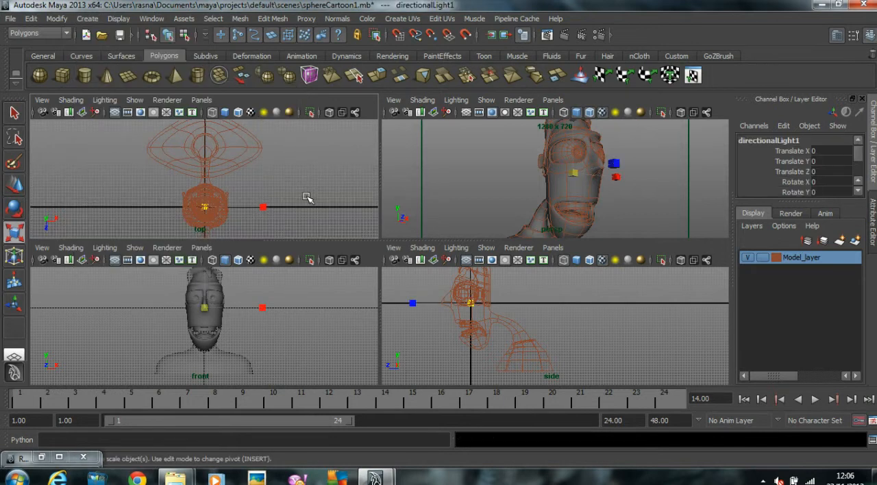
pyautogui.click(325, 187)
pyautogui.moveTo(325, 187); pyautogui.dragTo(366, 178, button='middle')
pyautogui.scroll(-4, 286, 181)
# Step: Rotate the directional light to about -20 in X and 45 in Y, aiming it diagonally down at the face, and return to the full perspective view
pyautogui.press('e')
pyautogui.moveTo(305, 198); pyautogui.dragTo(335, 152, button='middle')
pyautogui.keyDown('alt'); pyautogui.moveTo(282, 192); pyautogui.dragTo(284, 171, button='middle'); pyautogui.keyUp('alt')
pyautogui.scroll(-1, 282, 170)
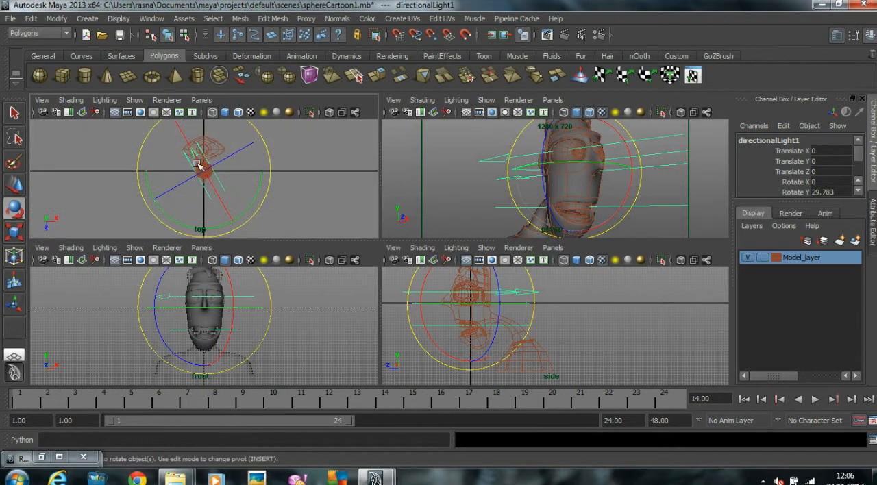
pyautogui.moveTo(290, 202); pyautogui.dragTo(298, 198, button='middle')
pyautogui.moveTo(244, 283); pyautogui.dragTo(239, 259)
pyautogui.press('space')
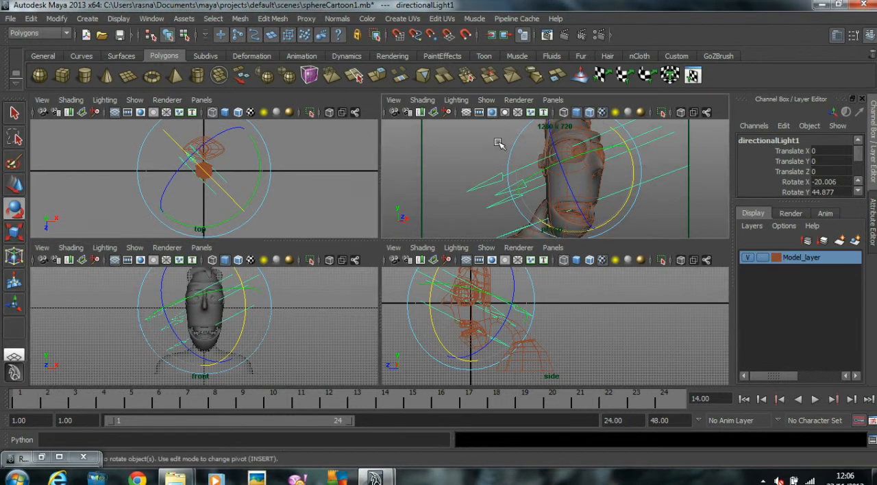
# Step: Enable Use Ray Trace Shadows in the directional light's raytrace shadow attributes
pyautogui.click(872, 233)
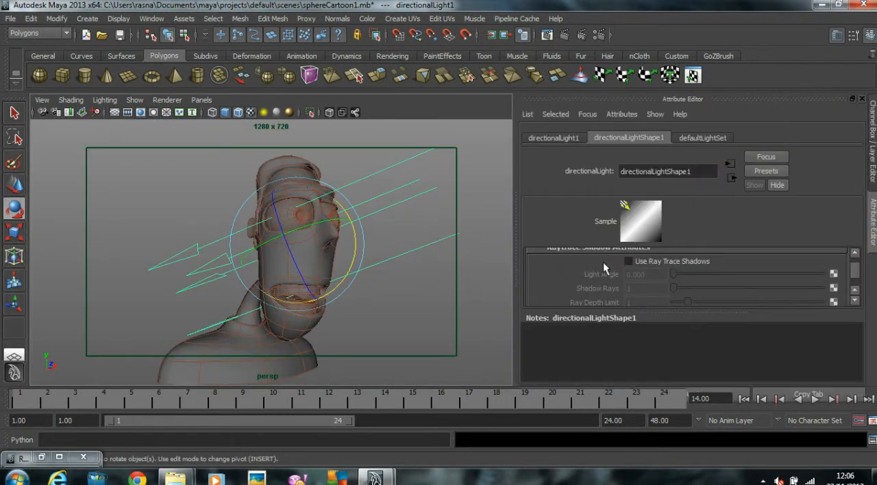
pyautogui.scroll(-5, 603, 262)
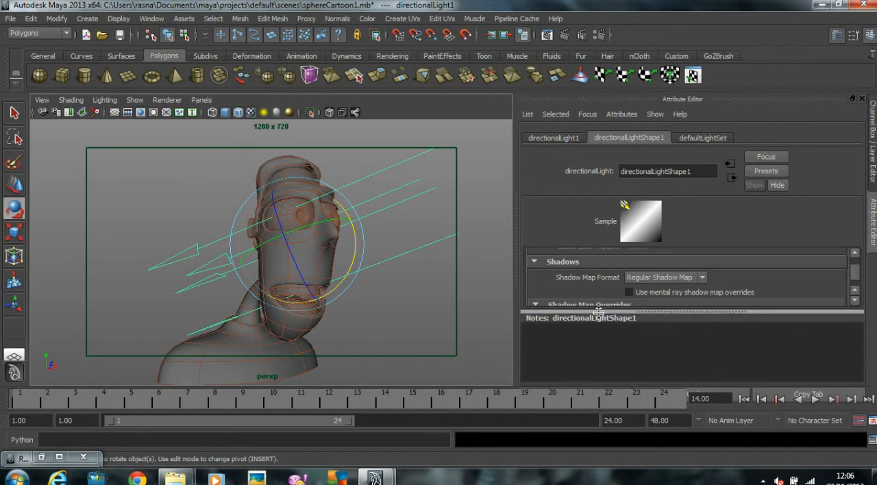
pyautogui.click(598, 313)
pyautogui.click(576, 261)
pyautogui.scroll(5, 589, 274)
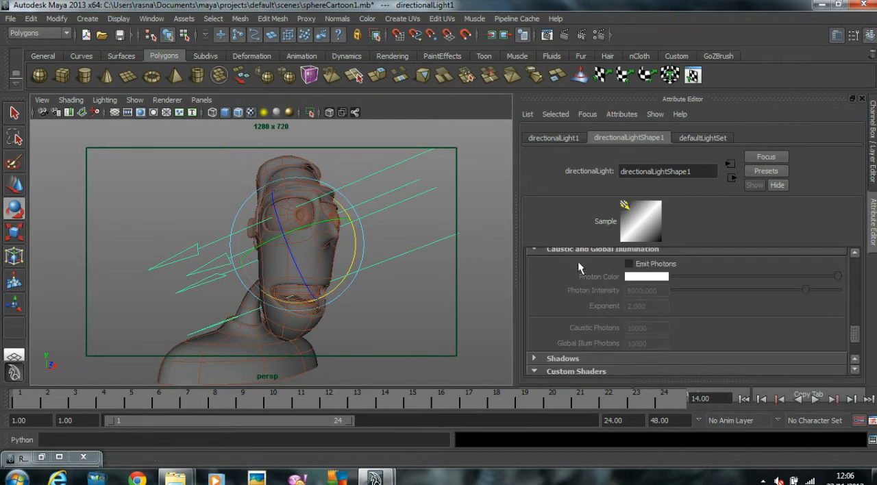
pyautogui.click(578, 326)
pyautogui.scroll(5, 582, 309)
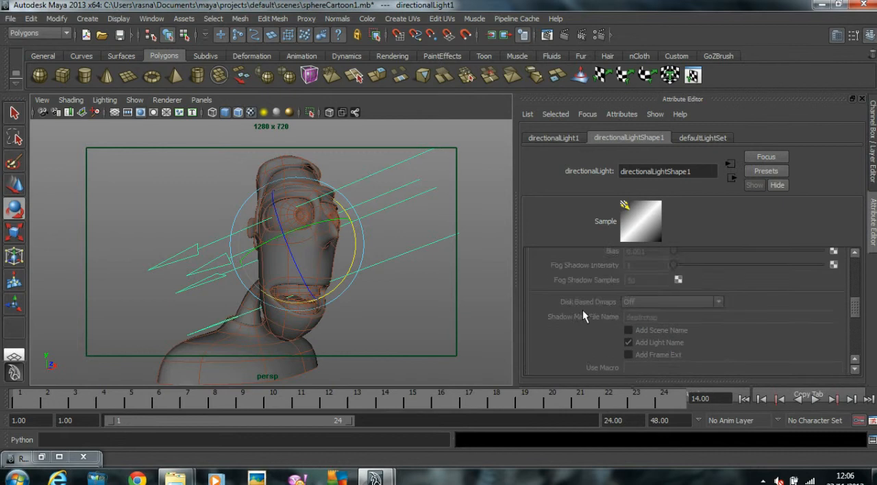
pyautogui.click(565, 303)
pyautogui.click(579, 306)
pyautogui.scroll(-4, 646, 314)
pyautogui.scroll(-2, 646, 311)
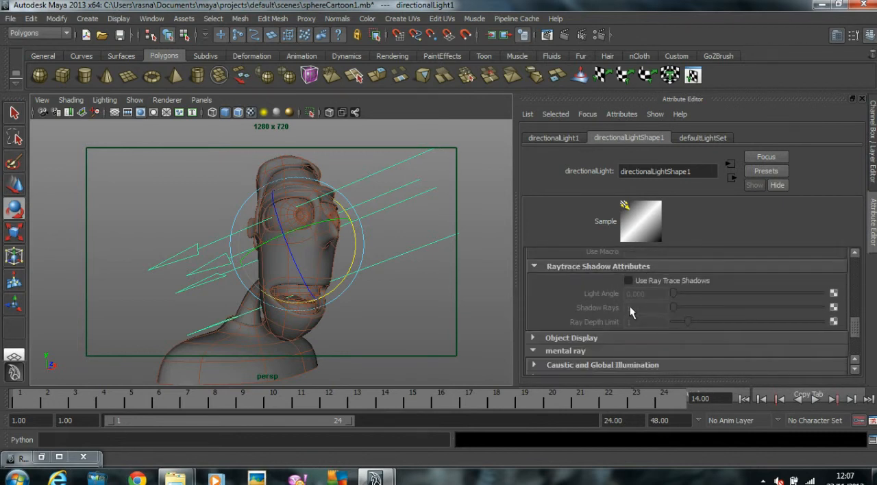
pyautogui.click(628, 281)
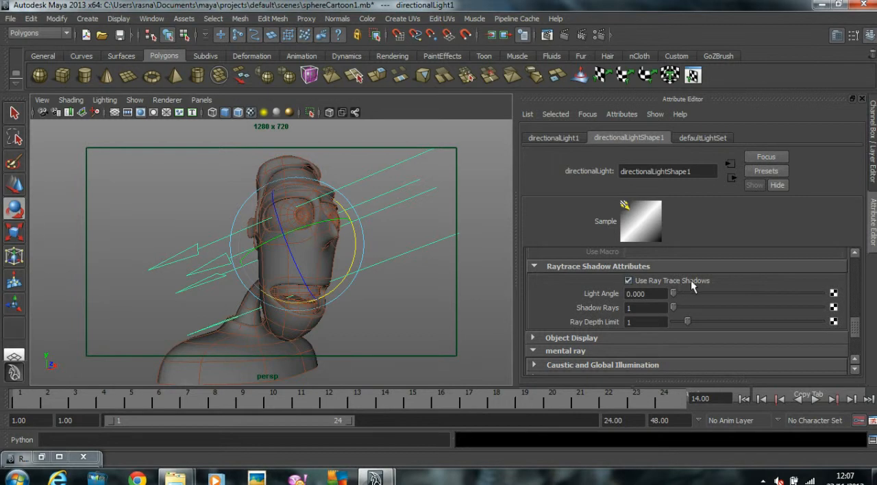
# Step: Render the perspective view to check the directional lighting on the head, then close the render window
pyautogui.click(546, 34)
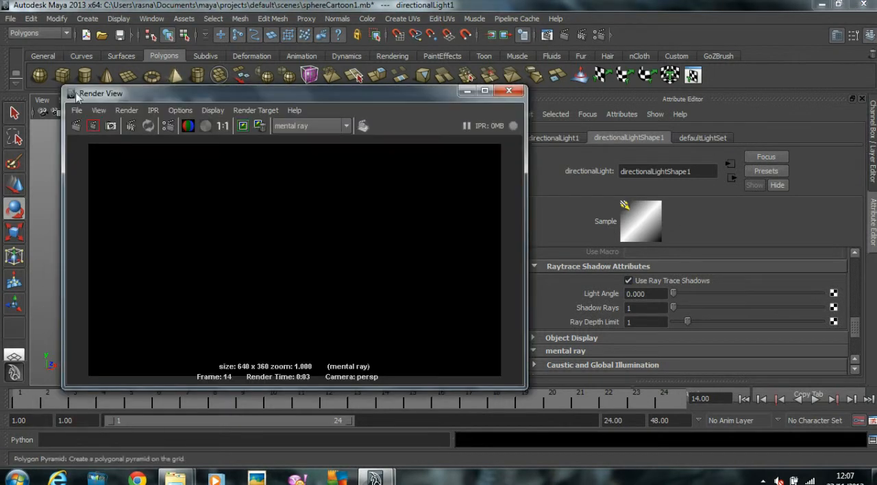
pyautogui.click(76, 125)
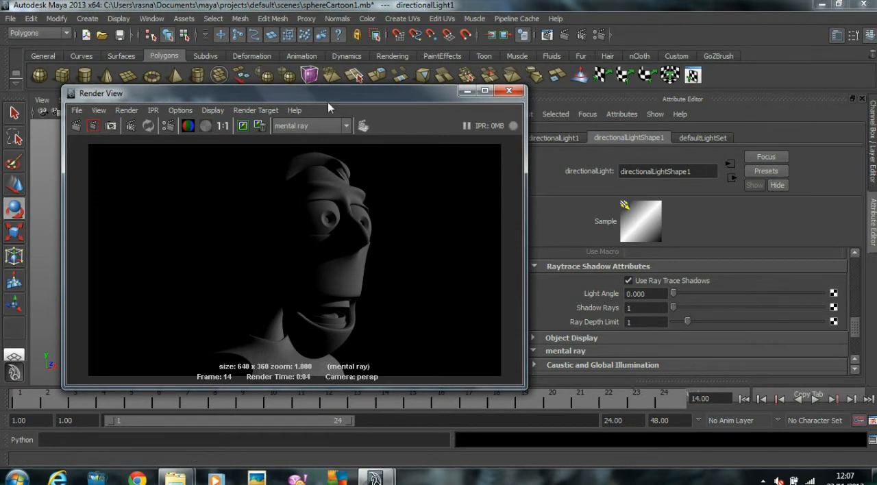
pyautogui.moveTo(346, 93); pyautogui.dragTo(459, 58)
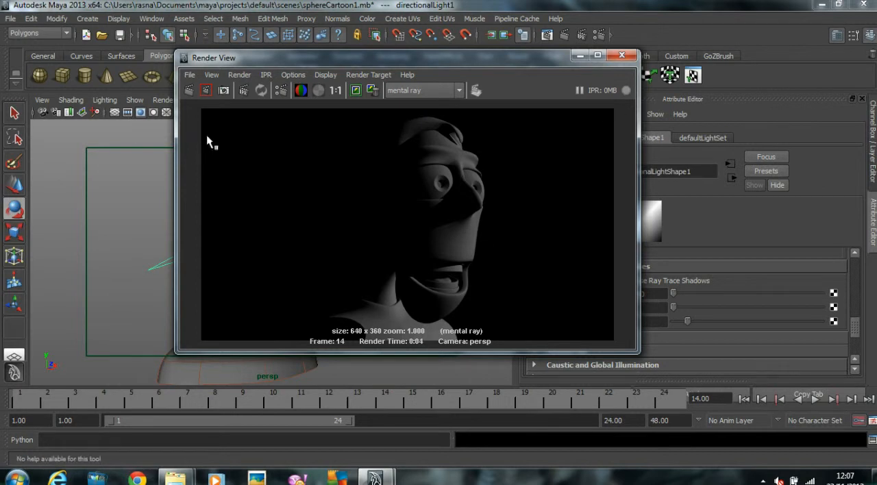
pyautogui.click(622, 55)
# Step: Create an area light and scale it uniformly to about 29.6
pyautogui.press('space')
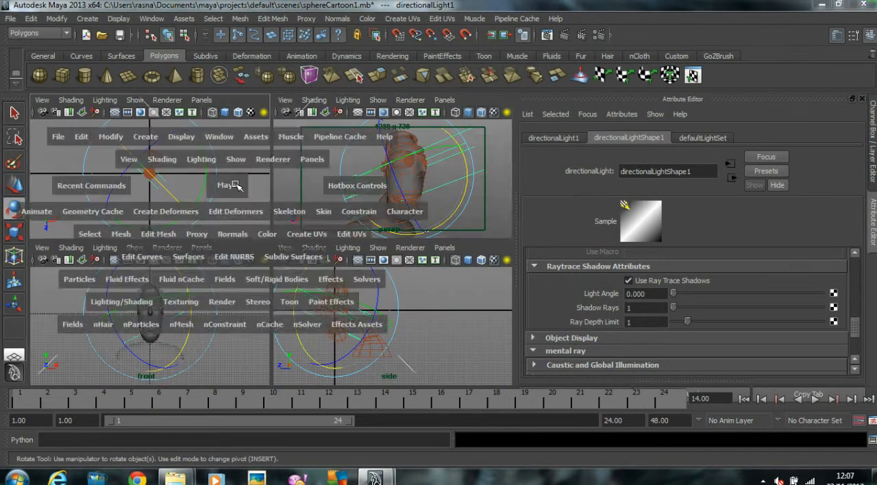
pyautogui.press('space')
pyautogui.press('space')
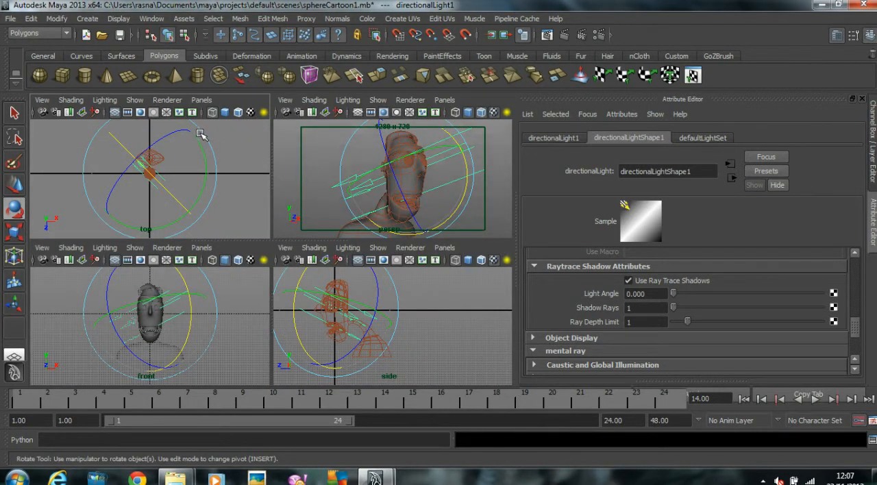
pyautogui.click(88, 18)
pyautogui.moveTo(115, 92)
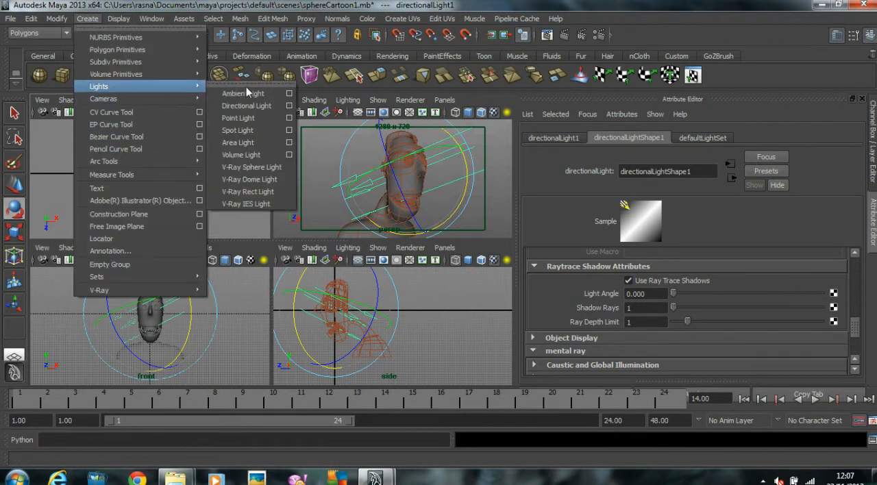
pyautogui.click(247, 143)
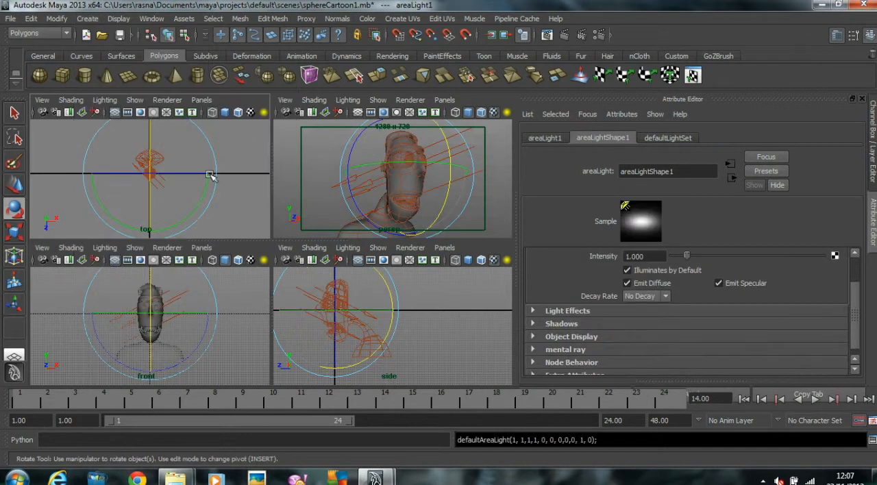
pyautogui.press('r')
pyautogui.moveTo(209, 192); pyautogui.dragTo(242, 194, button='middle')
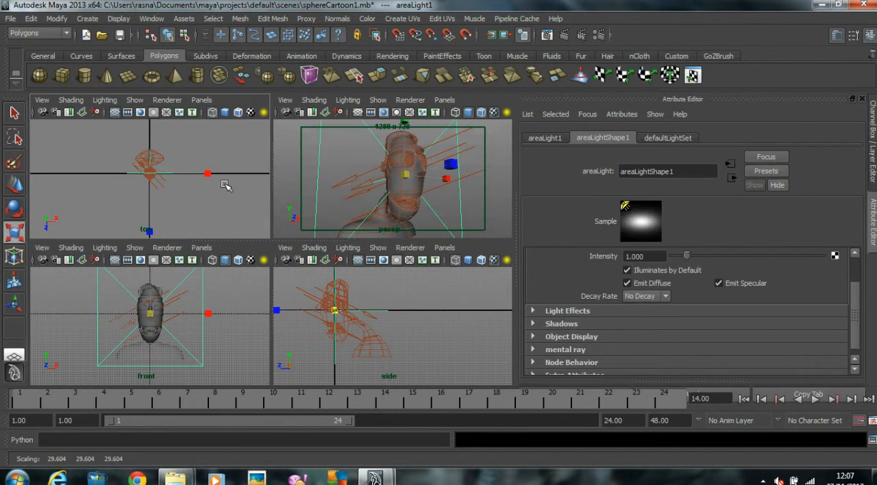
# Step: Rotate the area light diagonally in the top view and move it to about X -33.5, Z 27.6, beside the head
pyautogui.press('space')
pyautogui.press('e')
pyautogui.moveTo(389, 173); pyautogui.dragTo(343, 254, button='middle')
pyautogui.press('w')
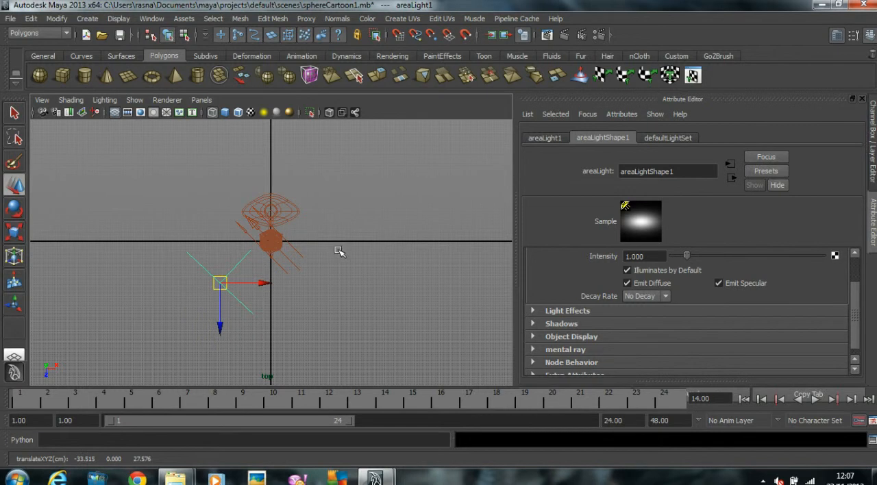
pyautogui.press('space')
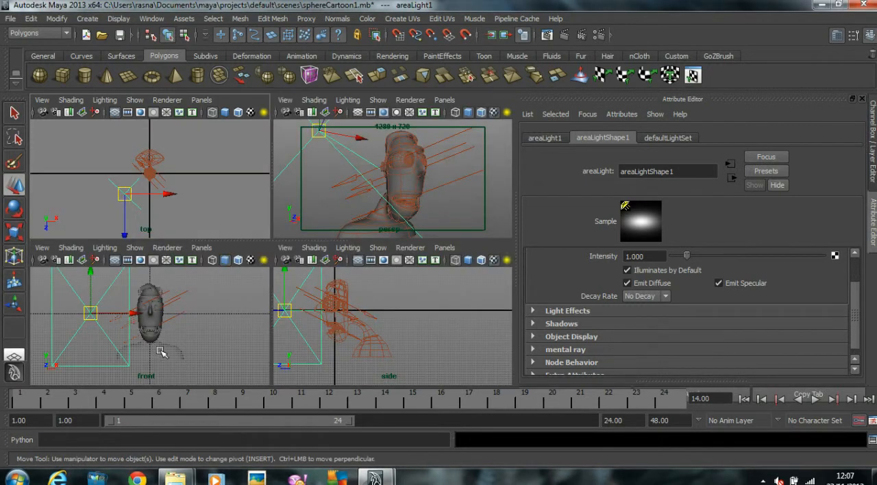
# Step: Adjust the area light's height and width scale in the front view and return to the full perspective view
pyautogui.press('space')
pyautogui.press('r')
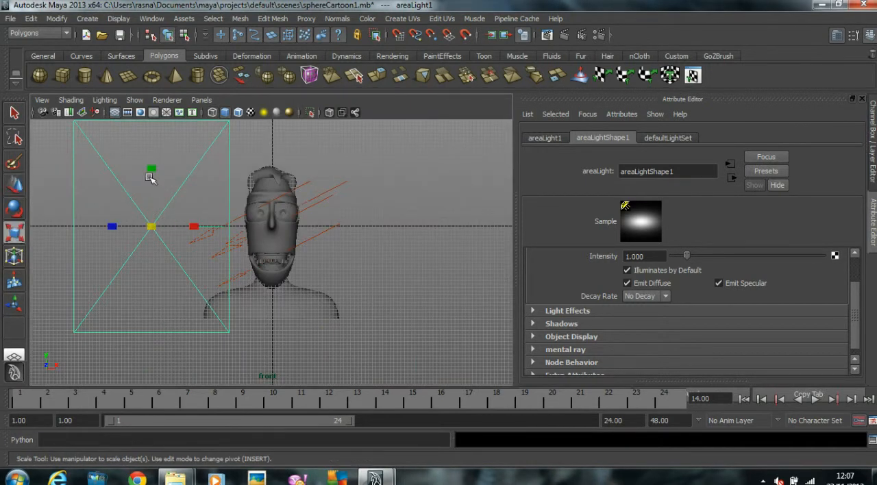
pyautogui.moveTo(151, 171); pyautogui.dragTo(152, 191)
pyautogui.moveTo(194, 227); pyautogui.dragTo(182, 227)
pyautogui.moveTo(153, 165); pyautogui.dragTo(151, 190)
pyautogui.press('w')
pyautogui.press('space')
pyautogui.press('space')
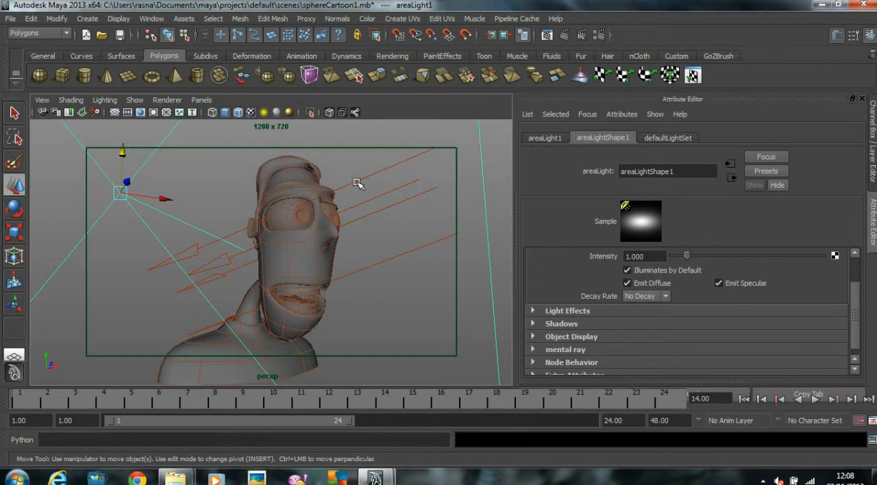
# Step: Render the perspective view with the area light added to the scene
pyautogui.scroll(2, 706, 342)
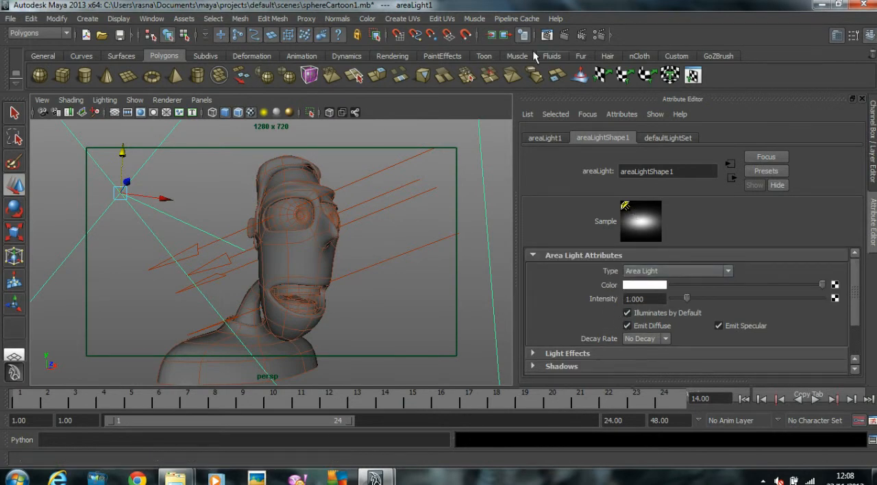
pyautogui.click(546, 35)
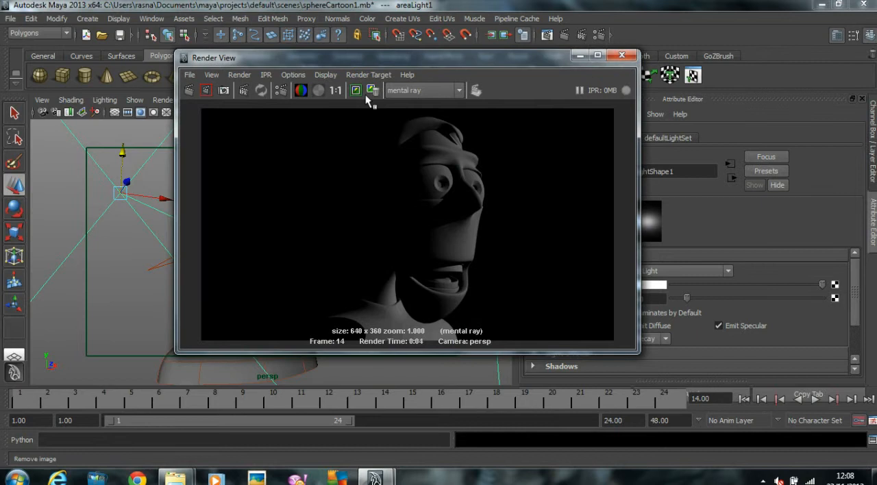
pyautogui.click(371, 91)
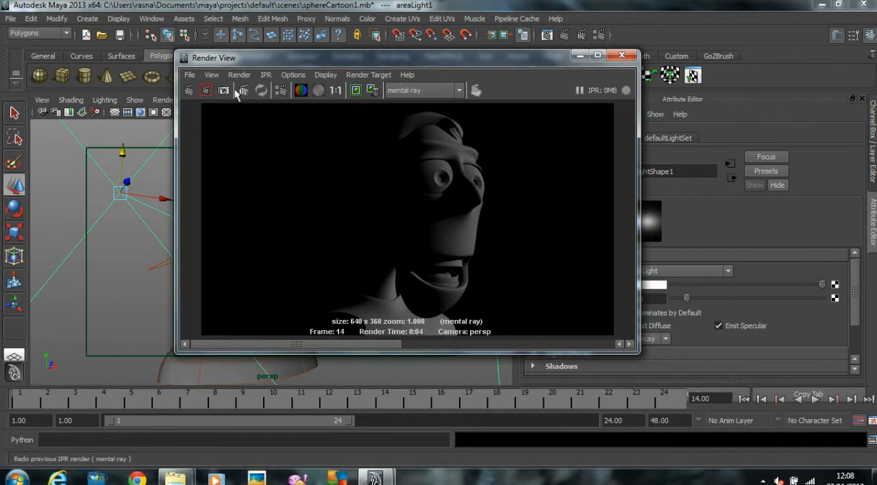
pyautogui.click(189, 90)
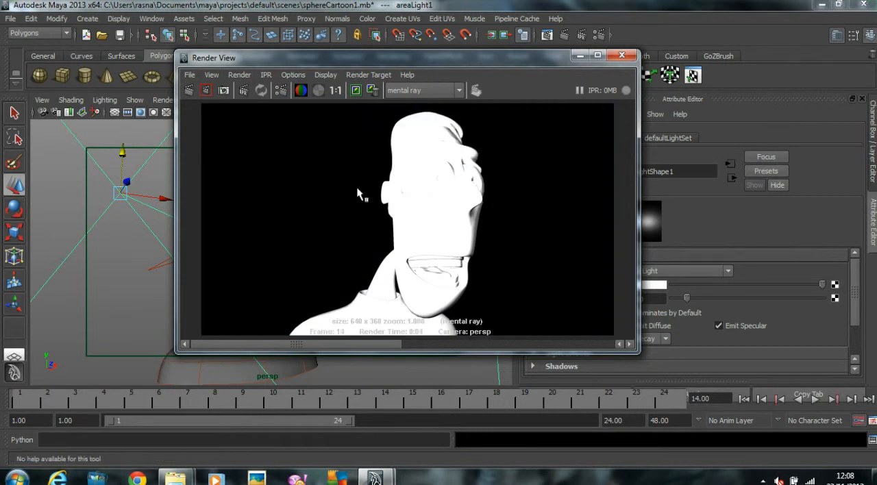
# Step: Set the area light's intensity to 0.1 and render the perspective view again
pyautogui.moveTo(289, 58); pyautogui.dragTo(222, 43)
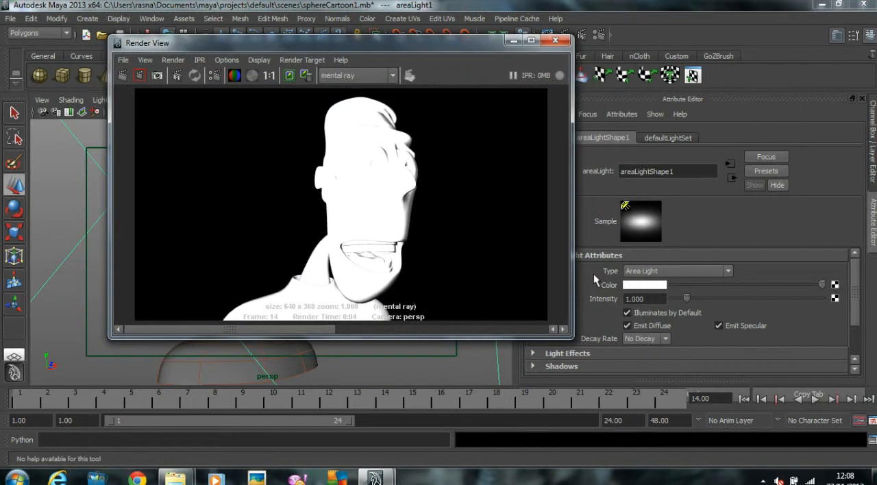
pyautogui.doubleClick(648, 300)
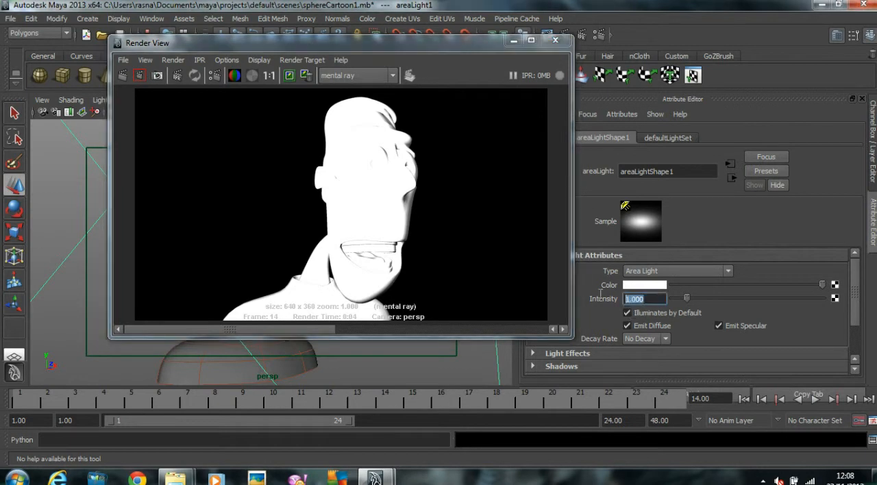
pyautogui.write('.1')
pyautogui.press('Return')
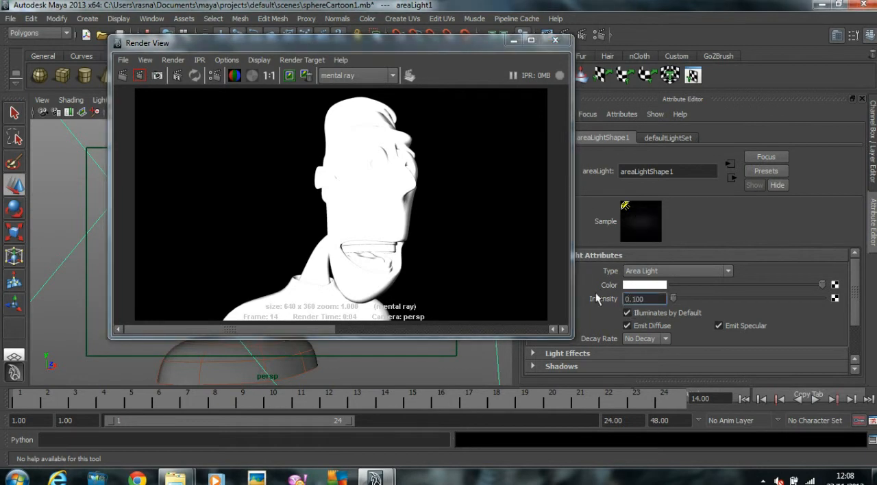
pyautogui.click(124, 76)
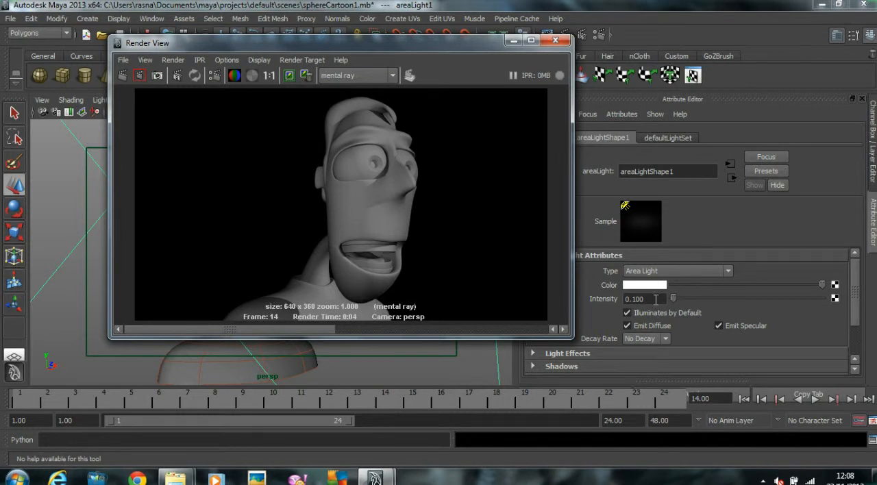
# Step: Rename the area light's shape node as Fill_Light
pyautogui.moveTo(448, 45); pyautogui.dragTo(372, 56)
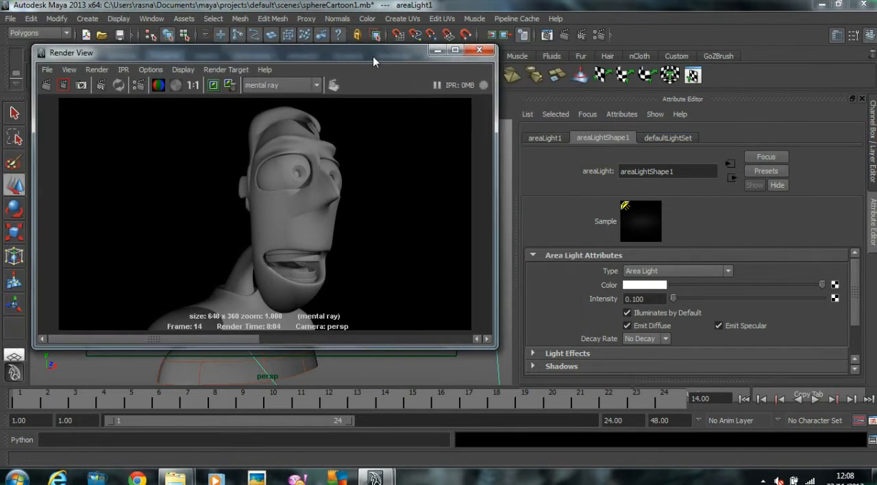
pyautogui.doubleClick(699, 171)
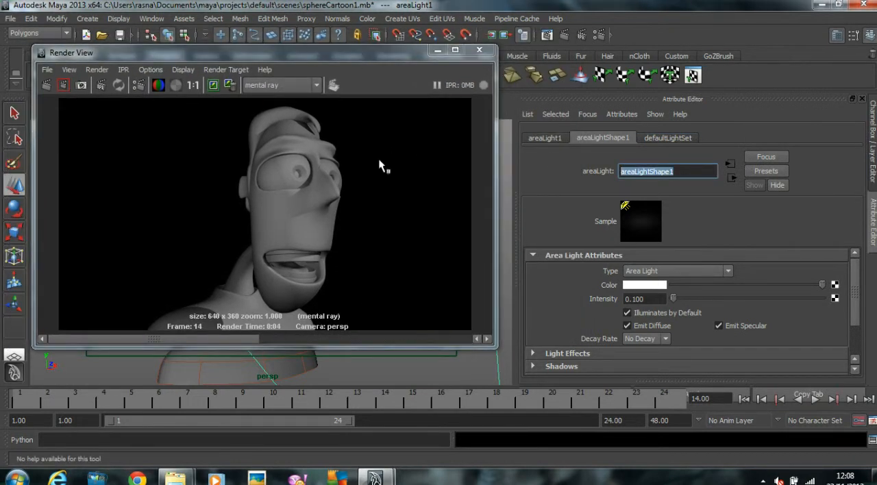
pyautogui.write('Fill_Light')
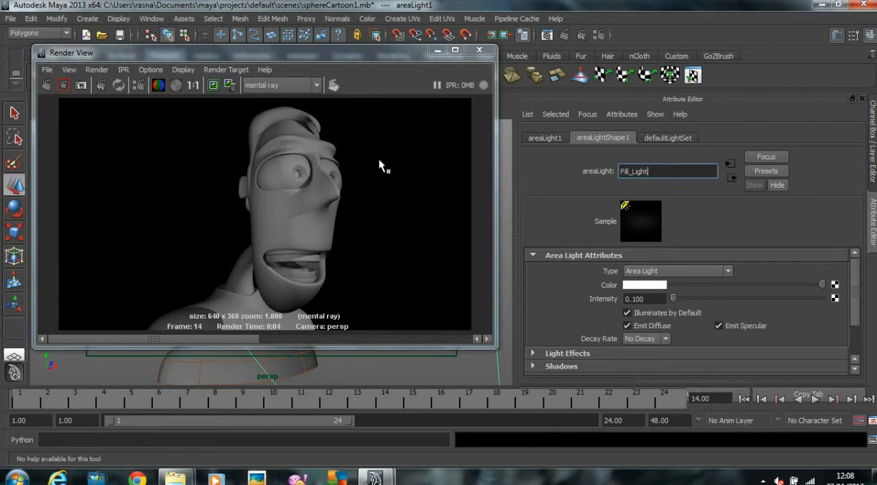
pyautogui.press('Return')
# Step: Select the directional light in the perspective view and rename its shape node as Key_light
pyautogui.moveTo(411, 53); pyautogui.dragTo(730, 63)
pyautogui.click(193, 255)
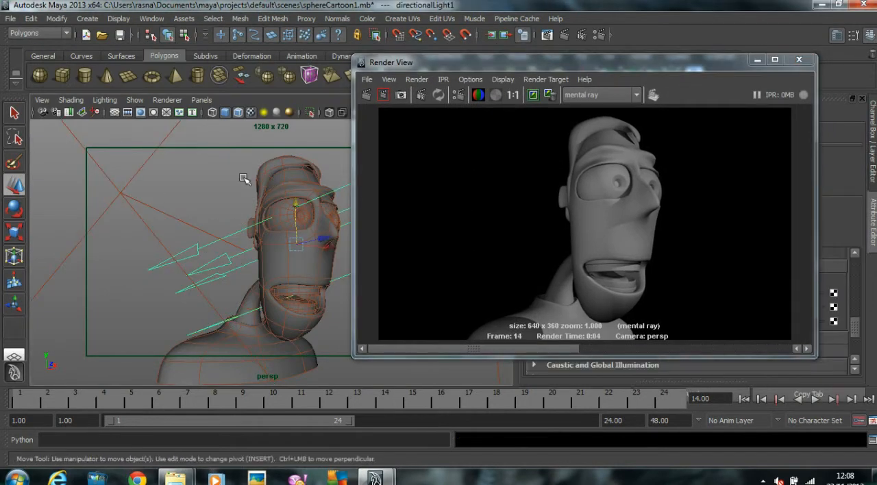
pyautogui.moveTo(390, 68); pyautogui.dragTo(112, 63)
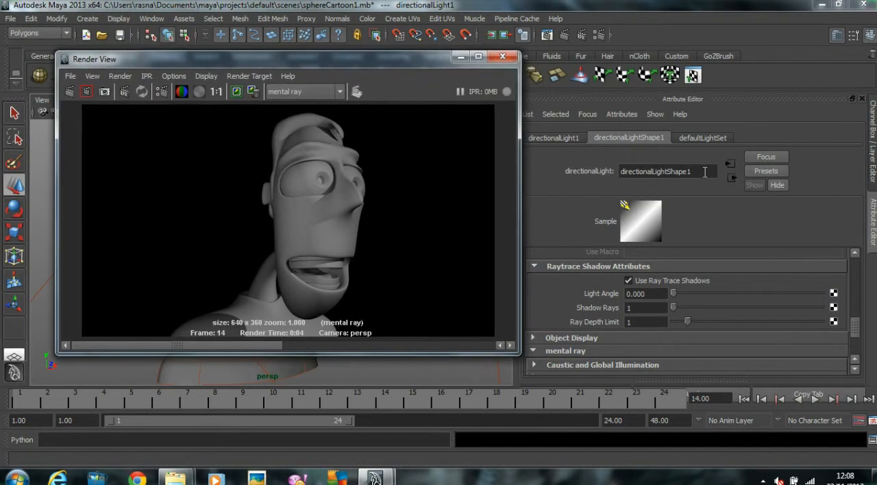
pyautogui.click(704, 172)
pyautogui.write('Ke')
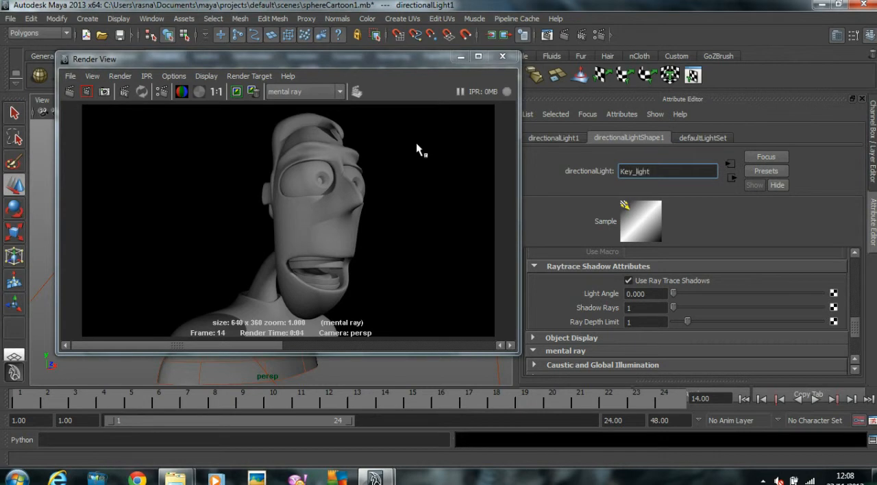
pyautogui.write('y_light')
pyautogui.press('Return')
# Step: Minimize the render window, switch to the four-view layout and lower the intensity of both the key light and the fill light to 0
pyautogui.moveTo(364, 62); pyautogui.dragTo(578, 69)
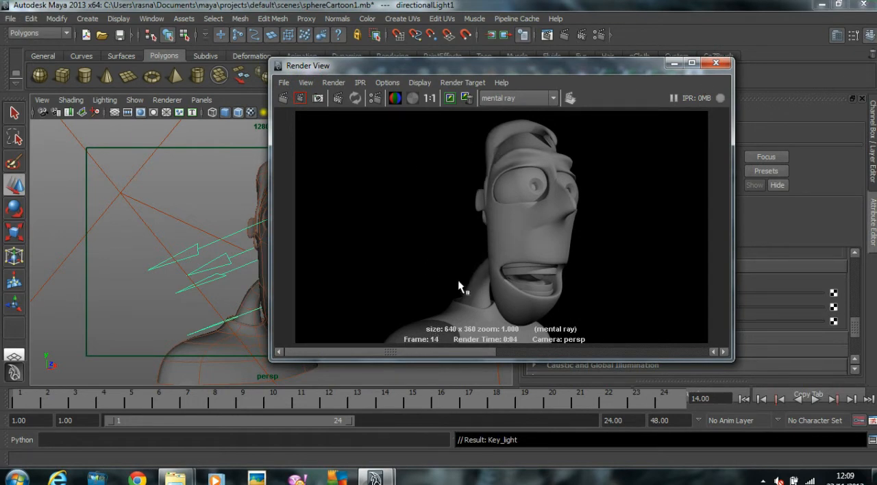
pyautogui.click(674, 65)
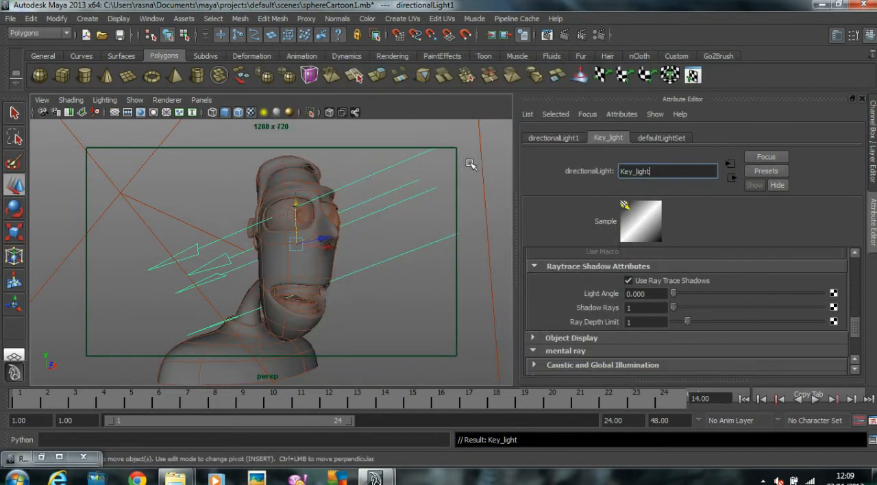
pyautogui.click(427, 221)
pyautogui.press('space')
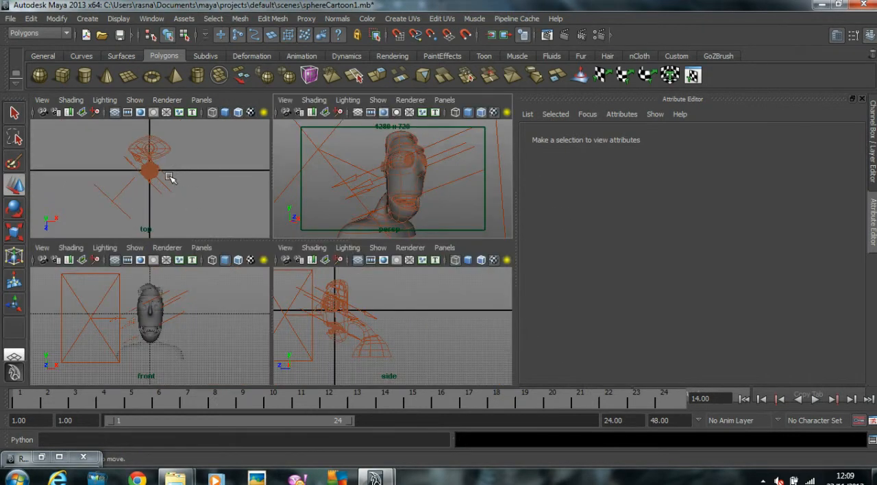
pyautogui.click(170, 178)
pyautogui.scroll(8, 724, 284)
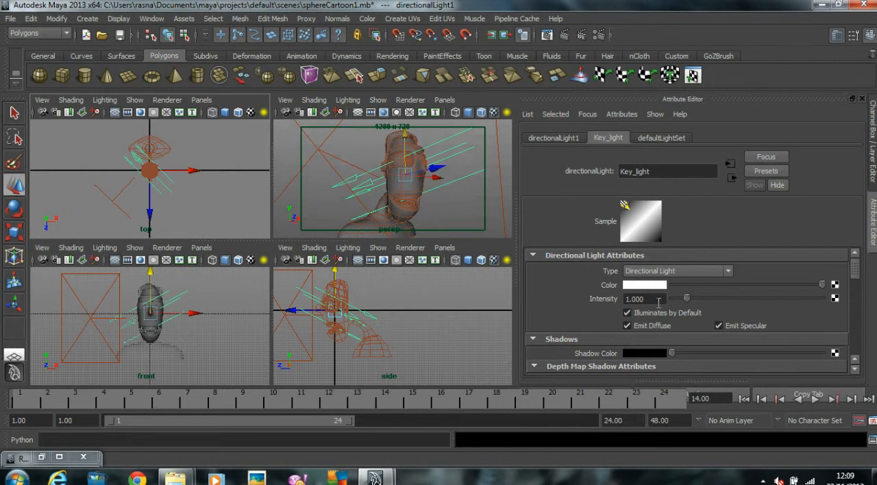
pyautogui.moveTo(686, 299); pyautogui.dragTo(664, 296)
pyautogui.click(108, 203)
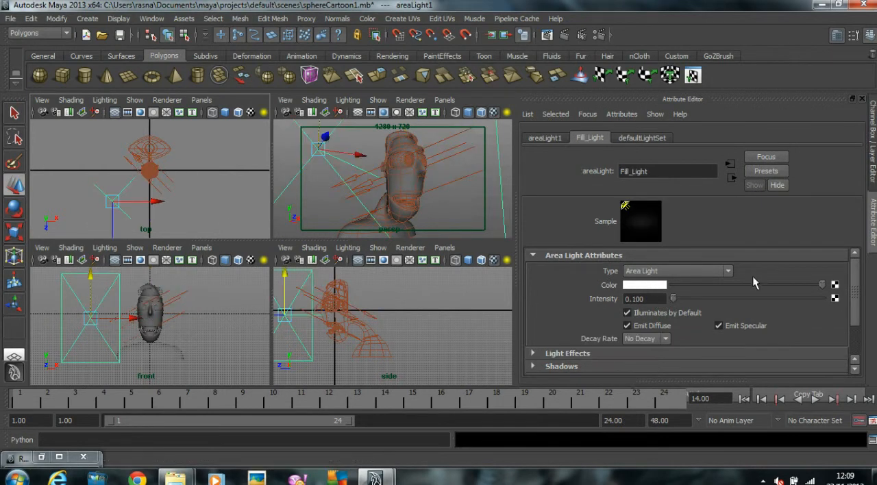
pyautogui.moveTo(674, 299); pyautogui.dragTo(661, 298)
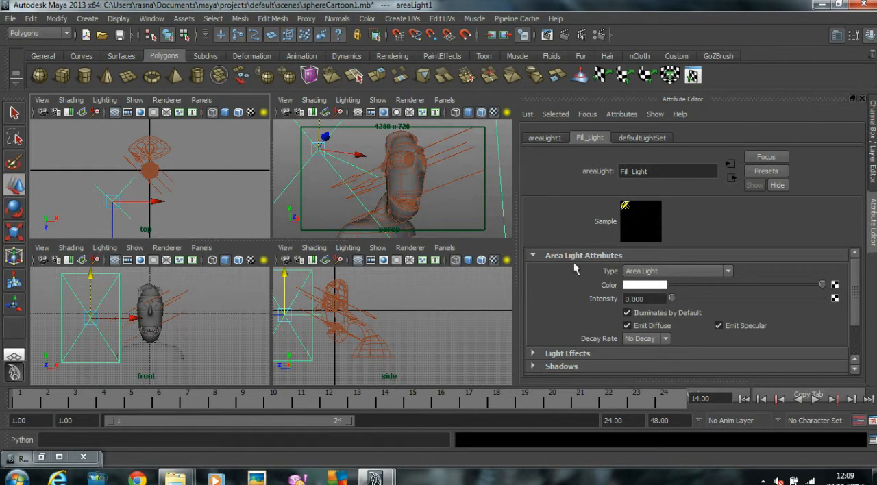
# Step: Duplicate the fill light in the top view, then rotate the copy and move it behind the head to about Z -40.7
pyautogui.click(194, 179)
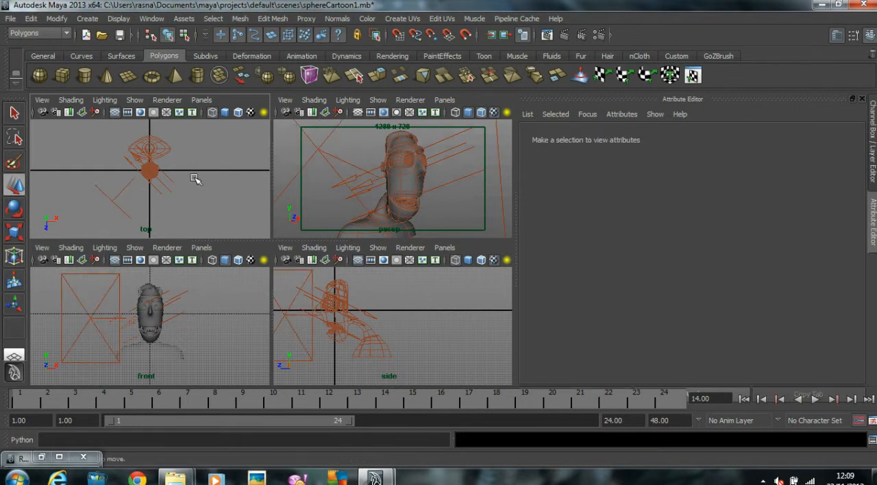
pyautogui.press('space')
pyautogui.click(211, 304)
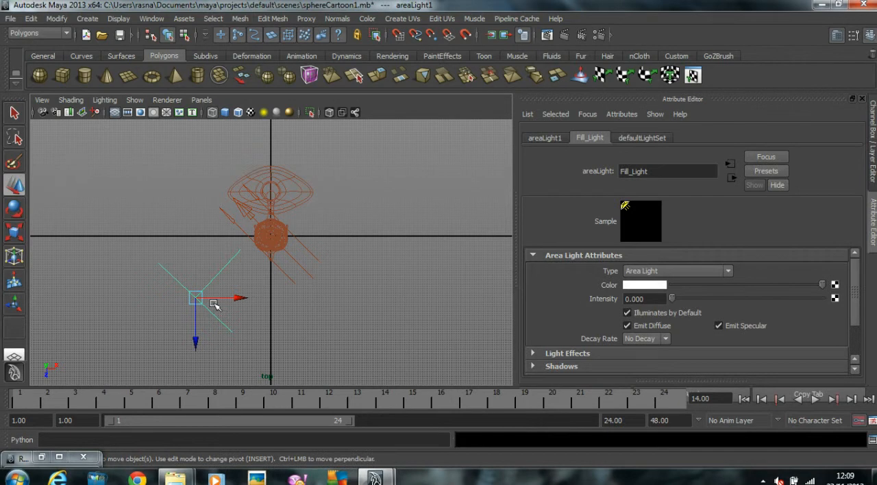
pyautogui.hotkey('ctrl', 'd')
pyautogui.press('e')
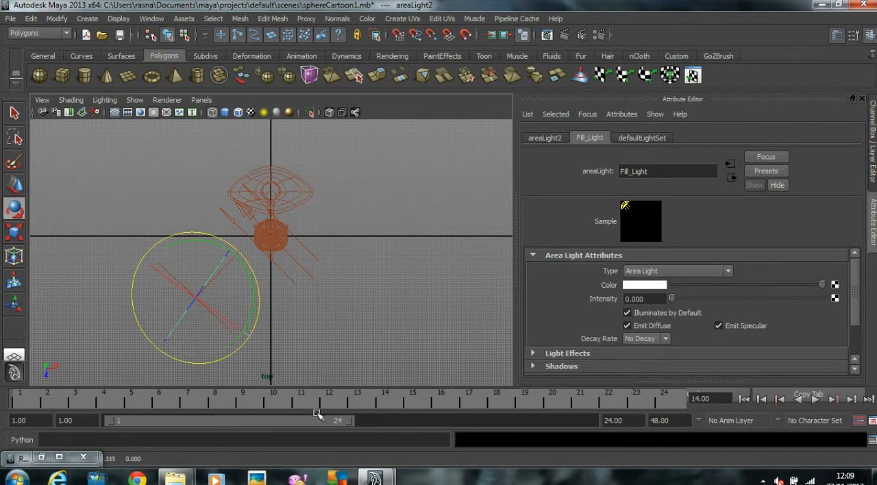
pyautogui.press('w')
pyautogui.moveTo(326, 290); pyautogui.dragTo(313, 167, button='middle')
pyautogui.press('e')
pyautogui.press('w')
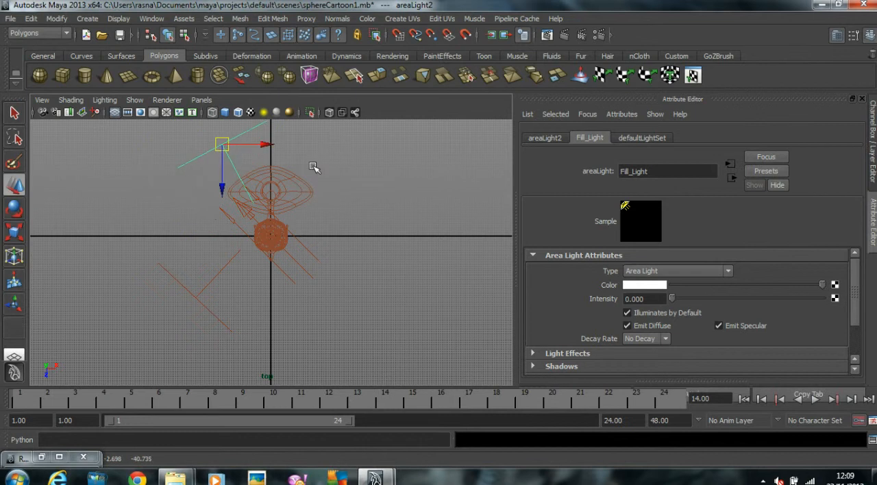
# Step: Shift the duplicated area light slightly along X in the top view, fine-tune its rotation and return to the full perspective view
pyautogui.press('space')
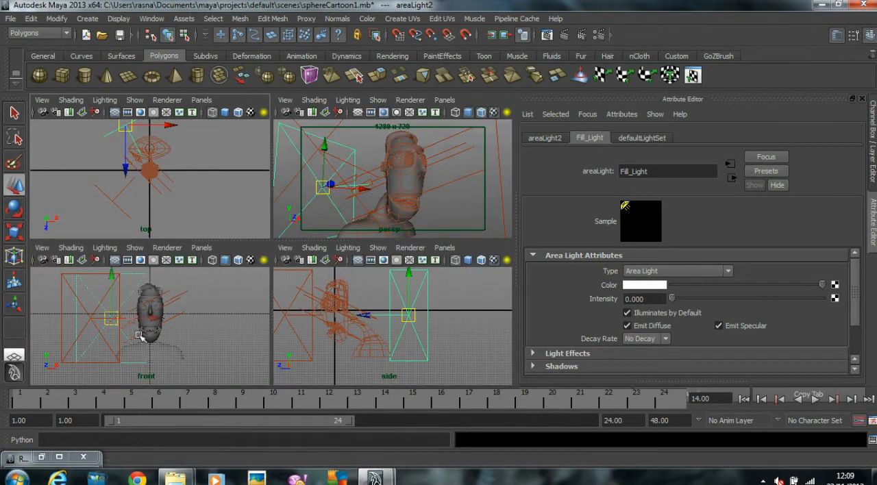
pyautogui.moveTo(129, 126); pyautogui.dragTo(139, 126)
pyautogui.press('e')
pyautogui.moveTo(260, 147); pyautogui.dragTo(251, 166, button='middle')
pyautogui.press('space')
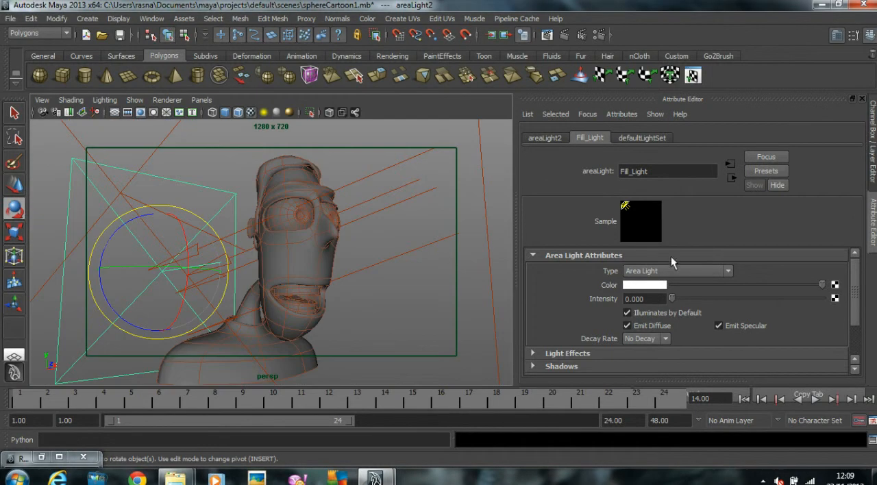
# Step: Set the duplicated area light's intensity to 0.5 and bring the Render View back up
pyautogui.doubleClick(645, 299)
pyautogui.write('0.5')
pyautogui.press('Return')
pyautogui.click(545, 36)
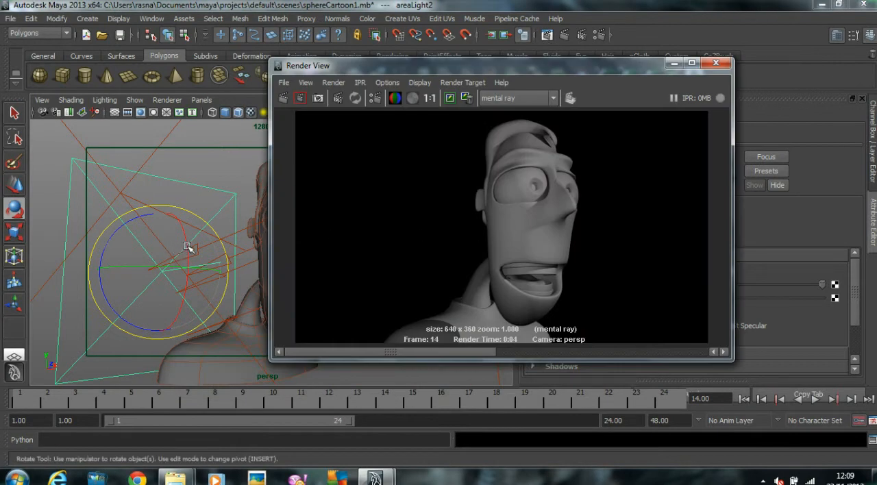
# Step: Rename the duplicated area light's shape node as Riml_Light and render the perspective view
pyautogui.moveTo(362, 65); pyautogui.dragTo(170, 65)
pyautogui.click(628, 172)
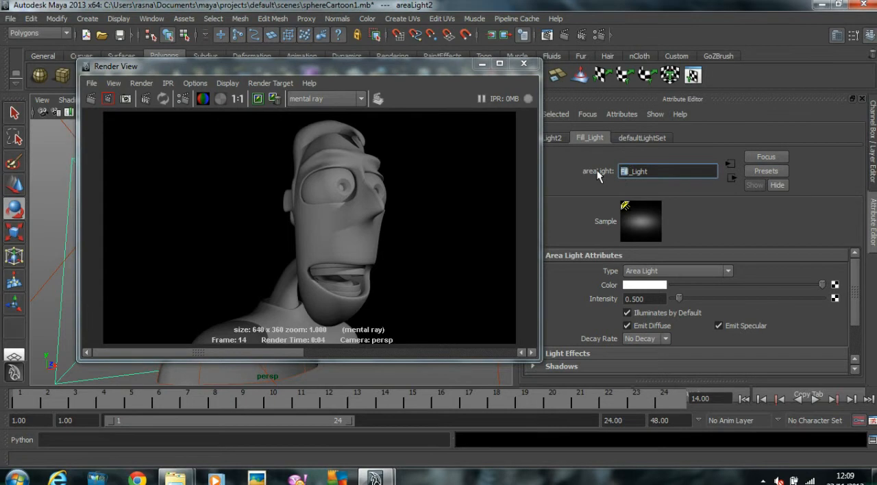
pyautogui.write('Rim')
pyautogui.press('Return')
pyautogui.click(91, 98)
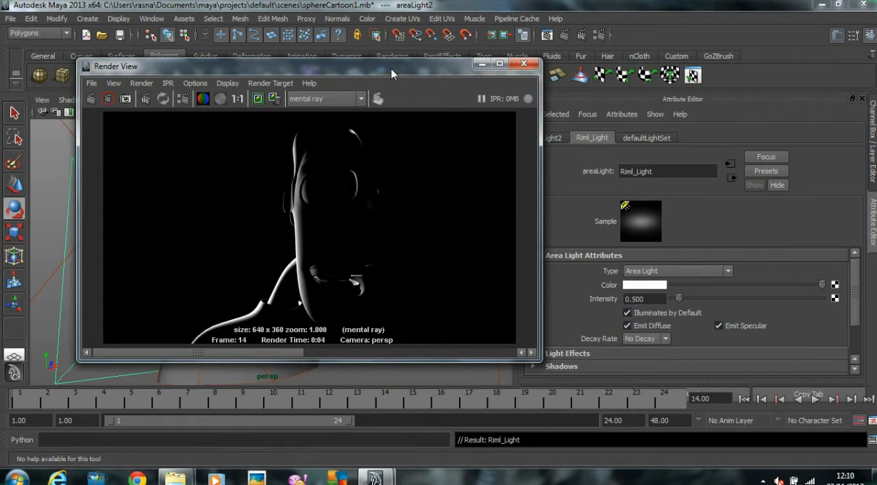
# Step: Select the fill light in the perspective view and keep the current rim-light render in the Render View
pyautogui.moveTo(398, 73); pyautogui.dragTo(647, 73)
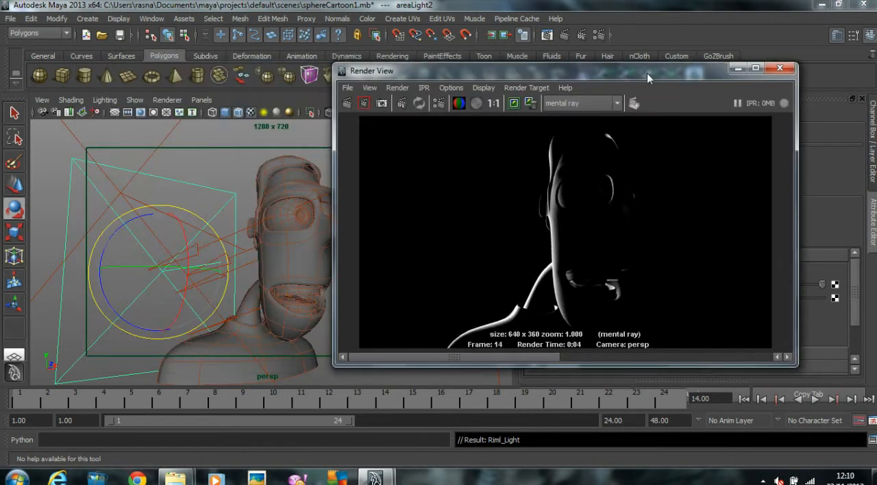
pyautogui.click(207, 172)
pyautogui.click(167, 132)
pyautogui.moveTo(399, 74); pyautogui.dragTo(154, 65)
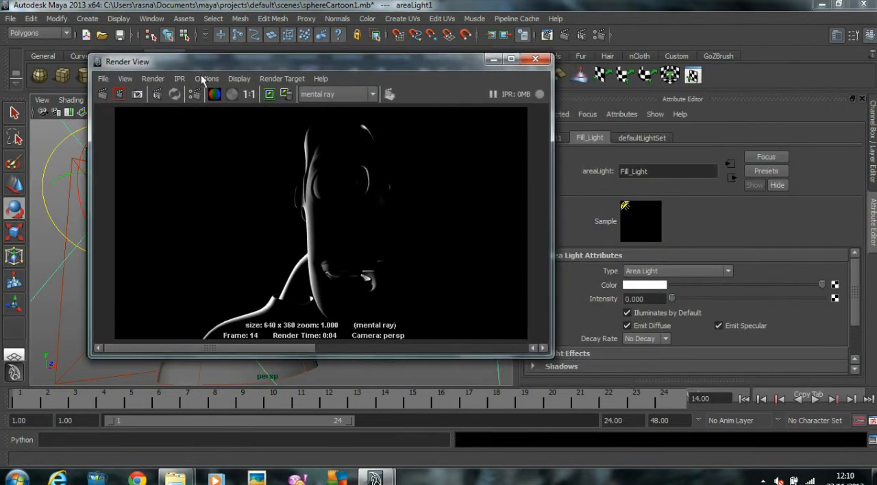
pyautogui.click(271, 94)
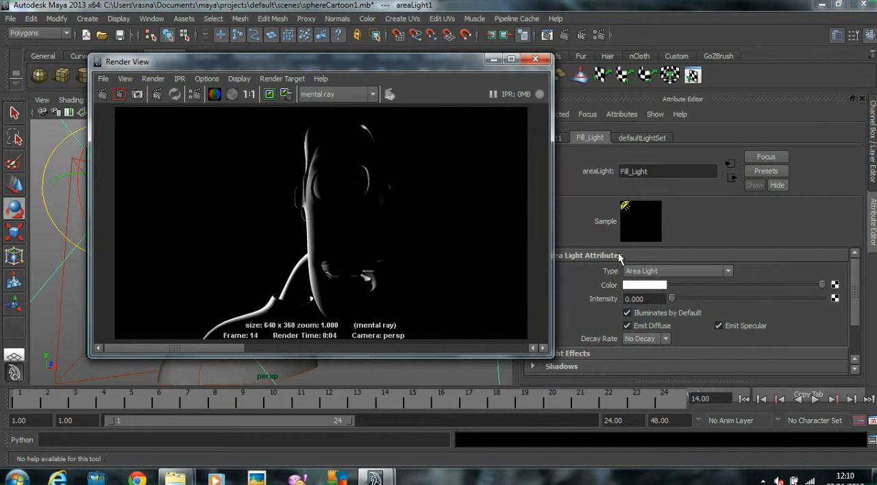
# Step: Set the fill light's intensity to 0.1 and render the perspective view together with the rim light
pyautogui.click(636, 299)
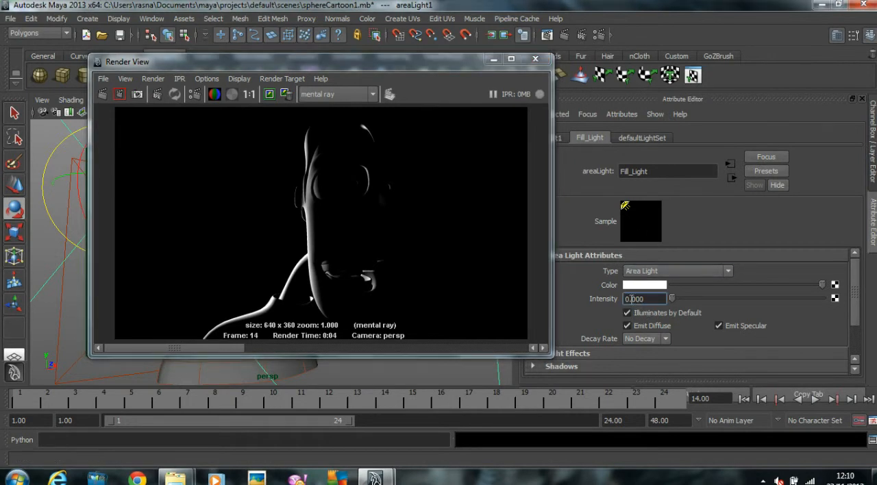
pyautogui.write('0.1')
pyautogui.press('Return')
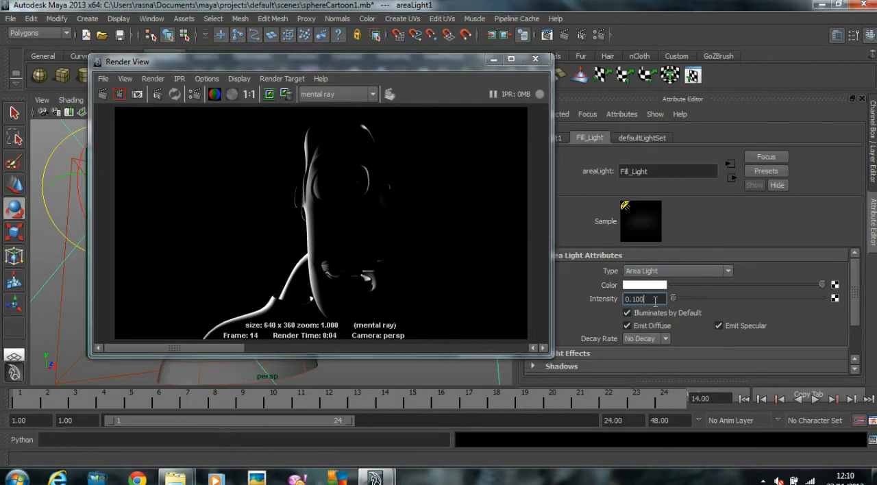
pyautogui.click(103, 93)
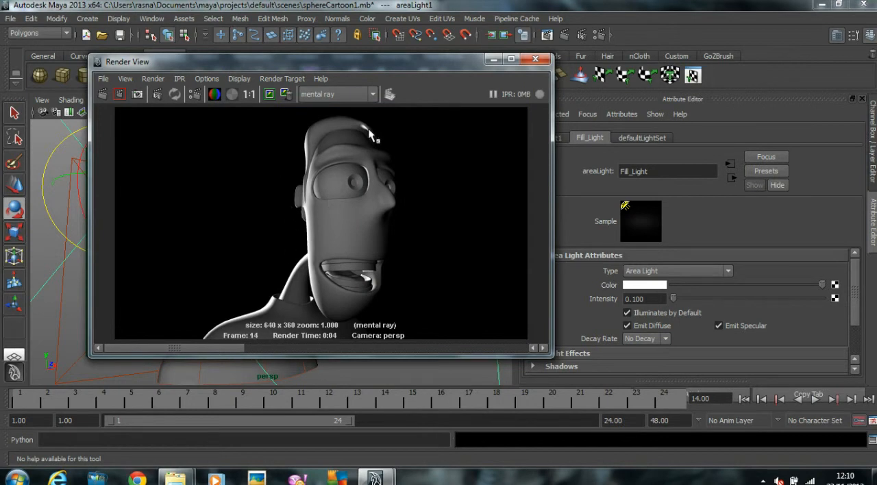
# Step: Select the directional key light, set its intensity to 1 and render the perspective view with all three lights
pyautogui.moveTo(314, 65); pyautogui.dragTo(525, 81)
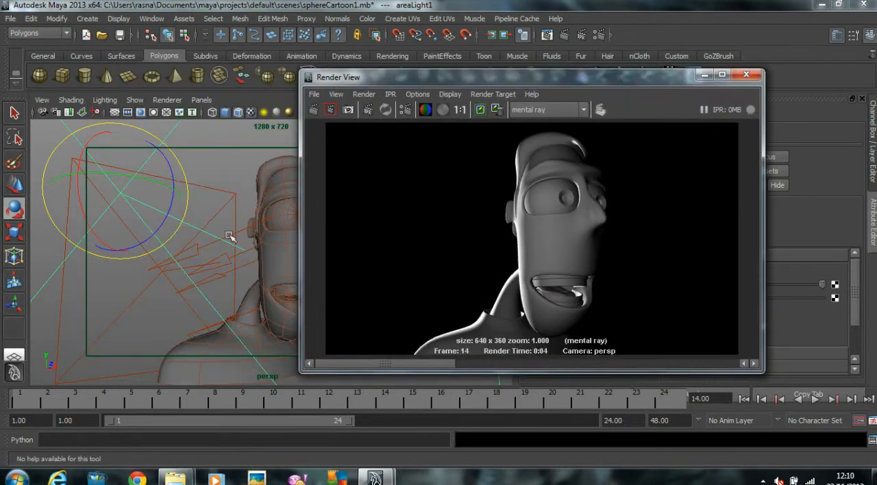
pyautogui.click(196, 256)
pyautogui.moveTo(313, 78); pyautogui.dragTo(82, 72)
pyautogui.doubleClick(633, 298)
pyautogui.write('1')
pyautogui.press('Return')
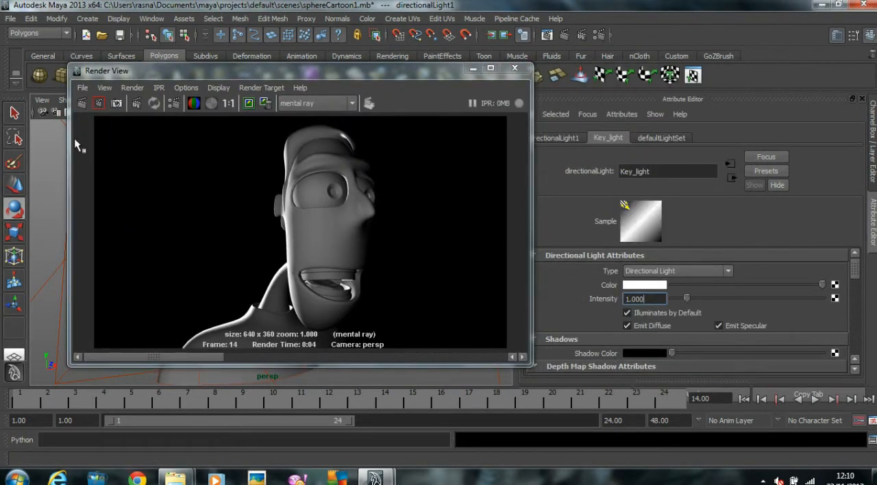
pyautogui.click(81, 107)
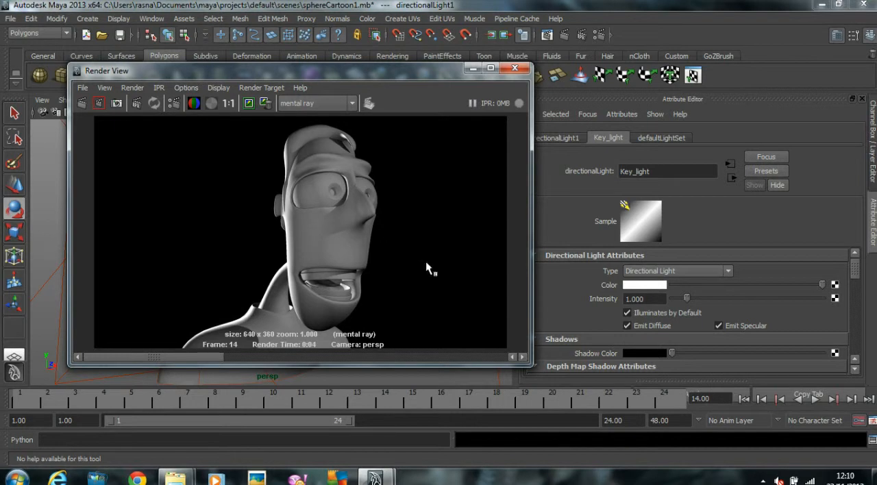
# Step: Select the area light behind the head and rename its shape node as Ril_Light
pyautogui.moveTo(247, 69); pyautogui.dragTo(358, 69)
pyautogui.click(70, 165)
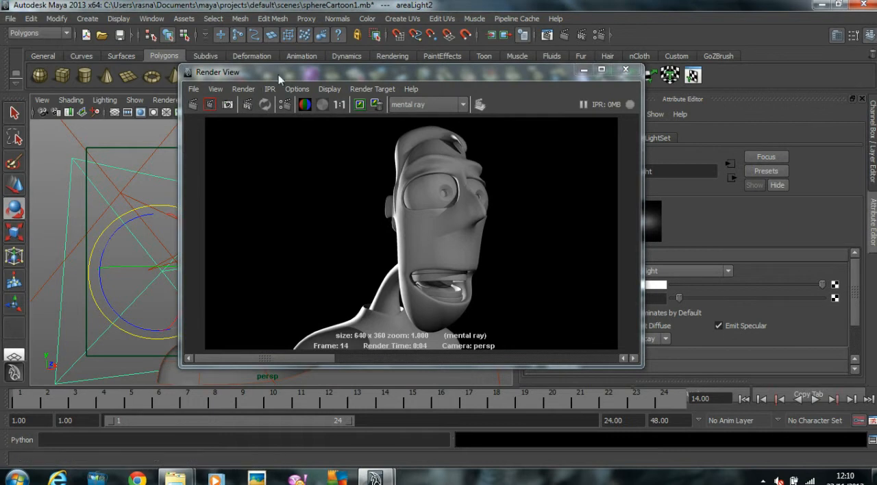
pyautogui.moveTo(286, 73); pyautogui.dragTo(187, 68)
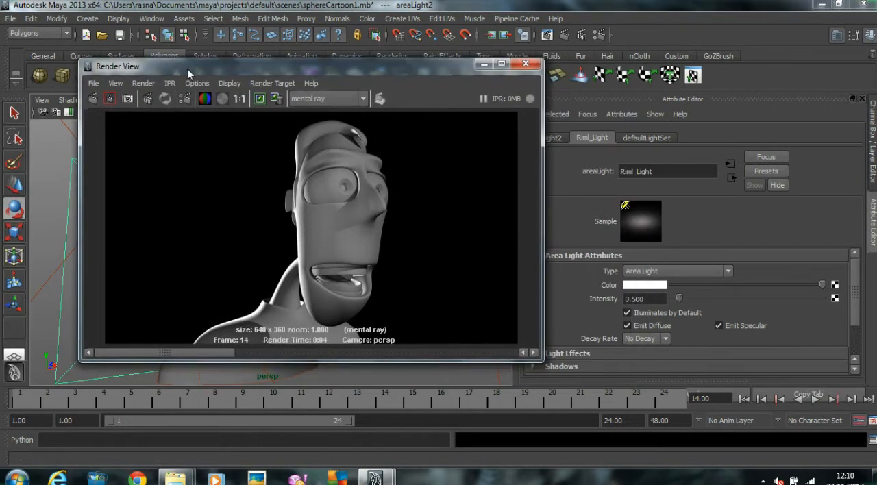
pyautogui.click(637, 172)
pyautogui.press('BackSpace')
# Step: Set the rim light's intensity to 0.3 and keep the current three-light render for comparison
pyautogui.click(635, 298)
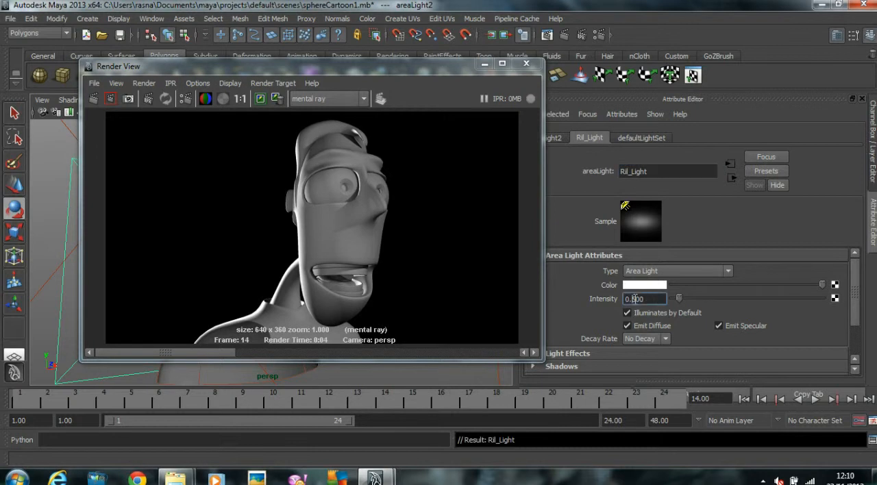
pyautogui.press('Return')
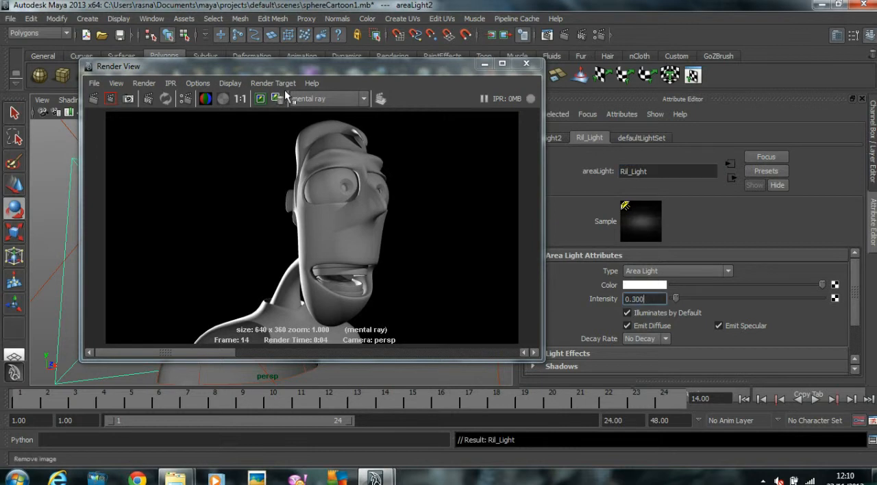
pyautogui.click(260, 100)
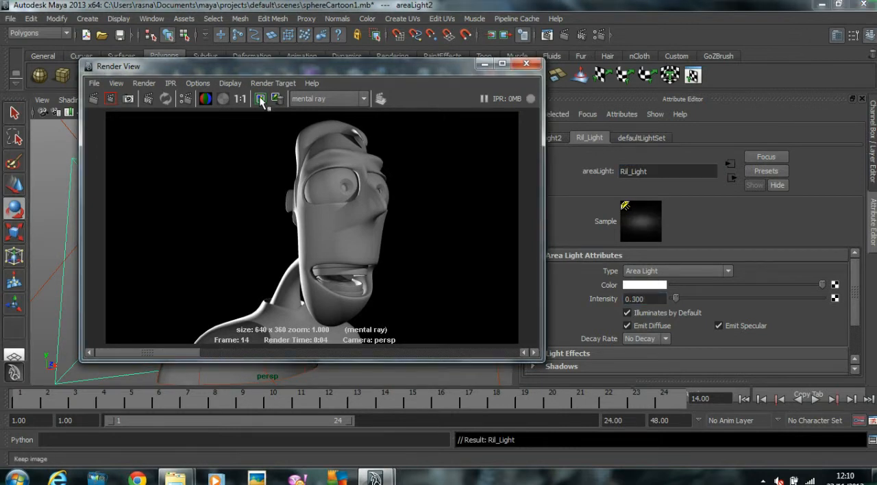
# Step: Render the perspective view with the dimmer rim light and review the mental ray quality settings
pyautogui.click(94, 99)
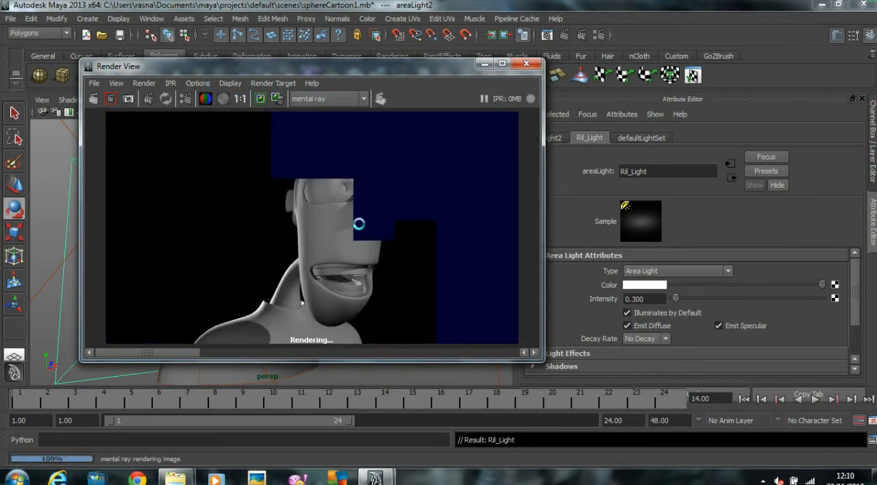
pyautogui.moveTo(173, 352)
pyautogui.mouseDown()
pyautogui.moveTo(242, 352)
pyautogui.moveTo(124, 340)
pyautogui.moveTo(266, 338)
pyautogui.moveTo(168, 338)
pyautogui.mouseUp()
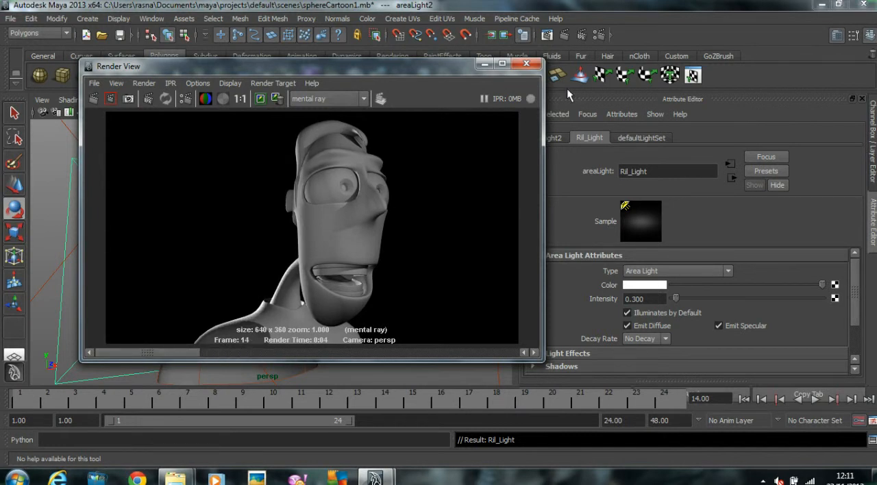
pyautogui.click(602, 35)
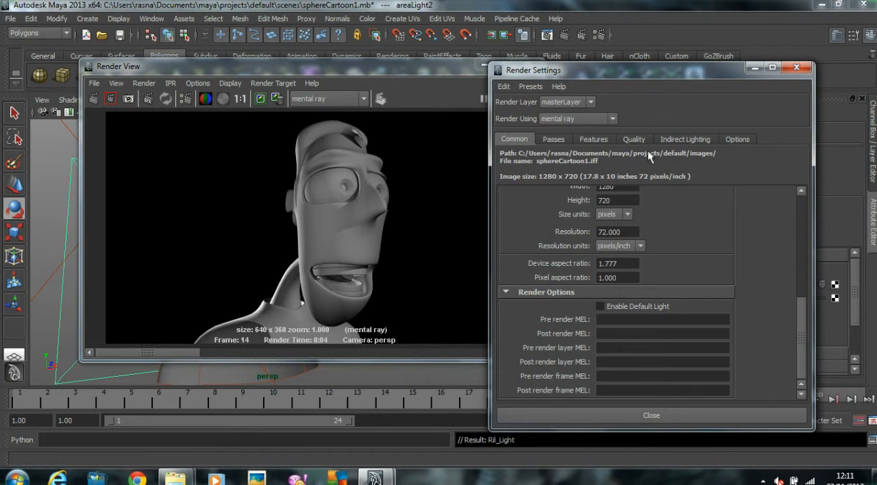
pyautogui.click(637, 139)
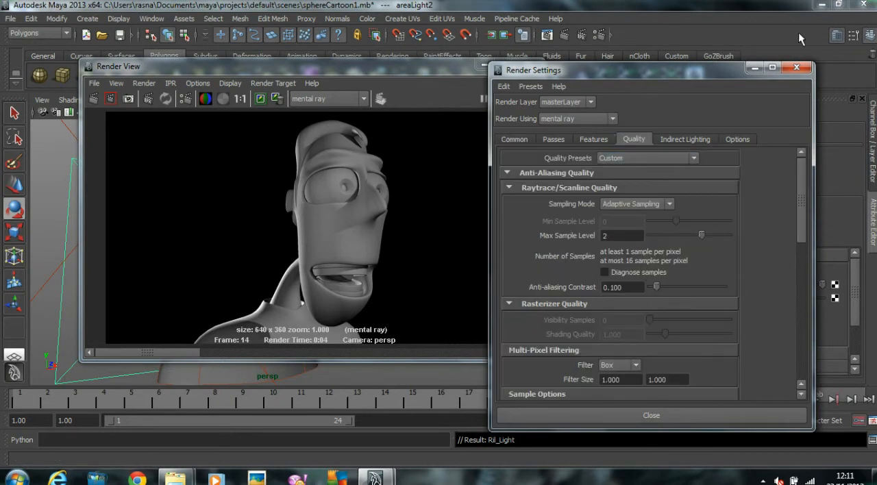
pyautogui.click(796, 67)
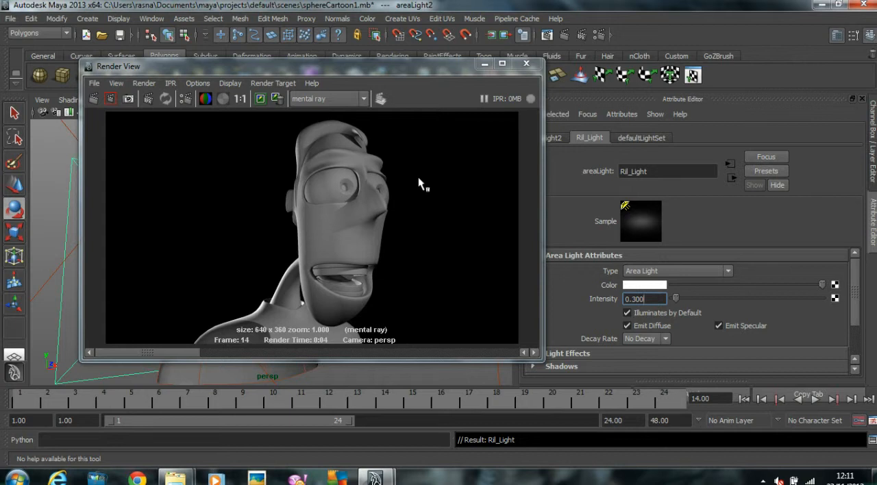
# Step: Select the rim, key and fill lights together and create a display layer containing them
pyautogui.click(484, 64)
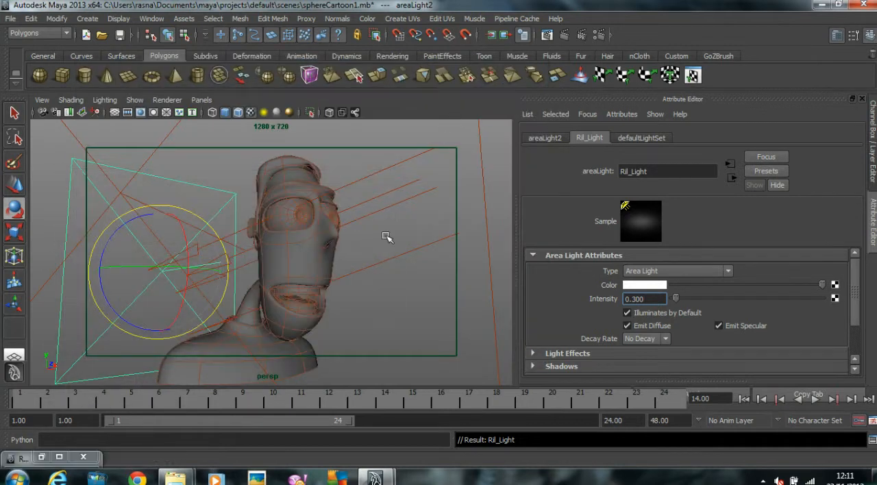
pyautogui.click(401, 214)
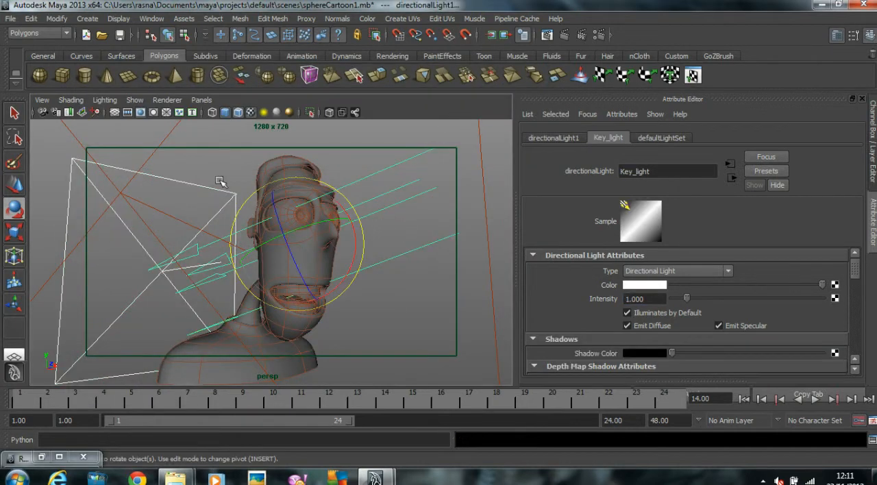
pyautogui.click(167, 140)
pyautogui.click(872, 152)
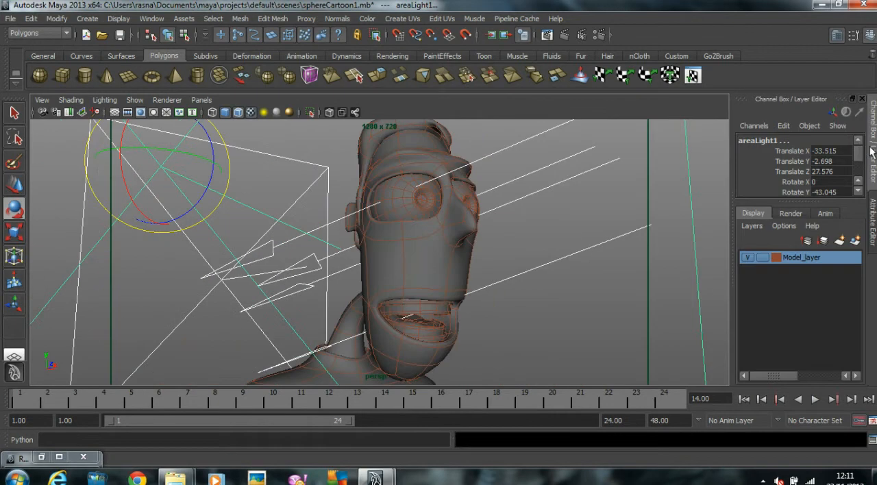
pyautogui.click(855, 241)
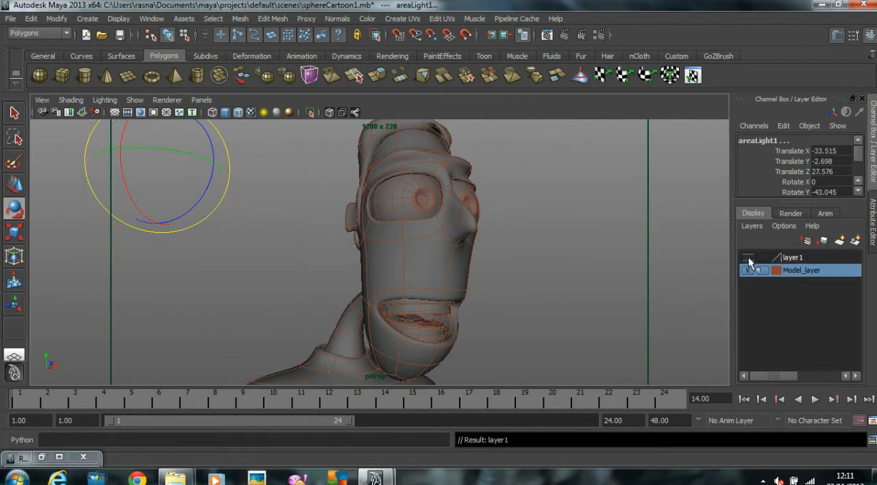
# Step: Rename the lights' new display layer as Lights_Layer and clear the selection
pyautogui.doubleClick(811, 257)
pyautogui.moveTo(370, 184); pyautogui.dragTo(270, 181)
pyautogui.write('Lights')
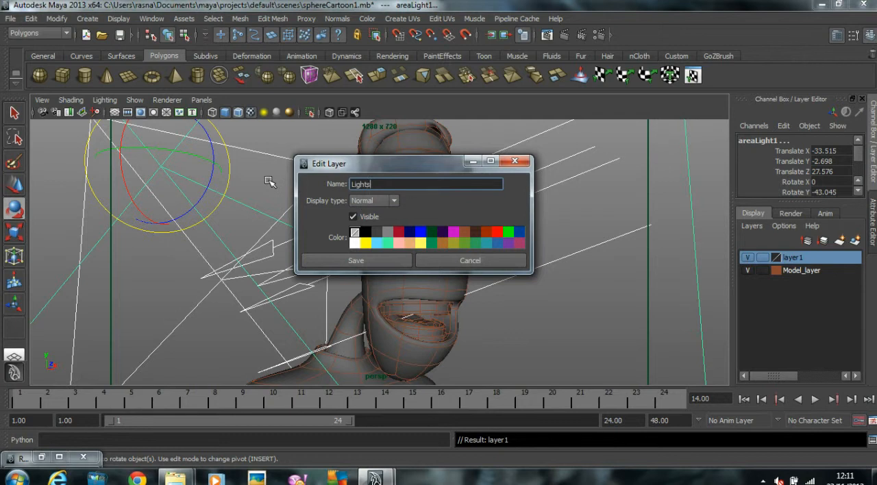
pyautogui.write('_Layer')
pyautogui.click(373, 260)
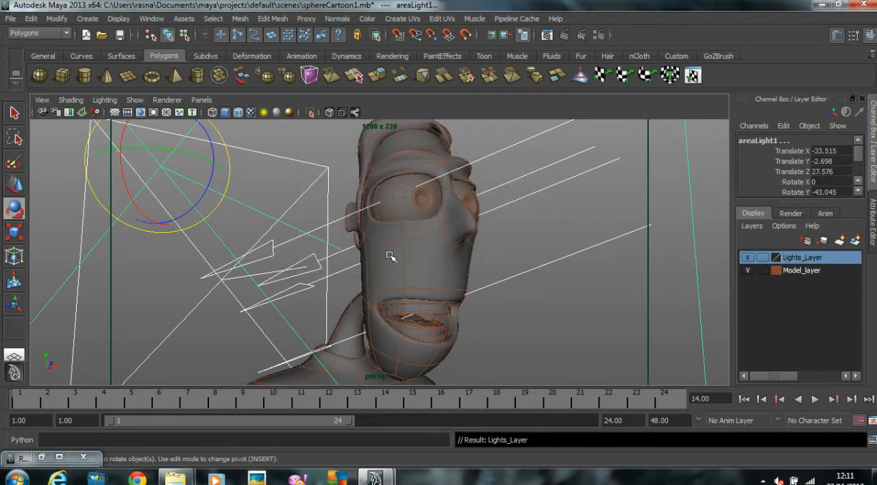
pyautogui.click(575, 343)
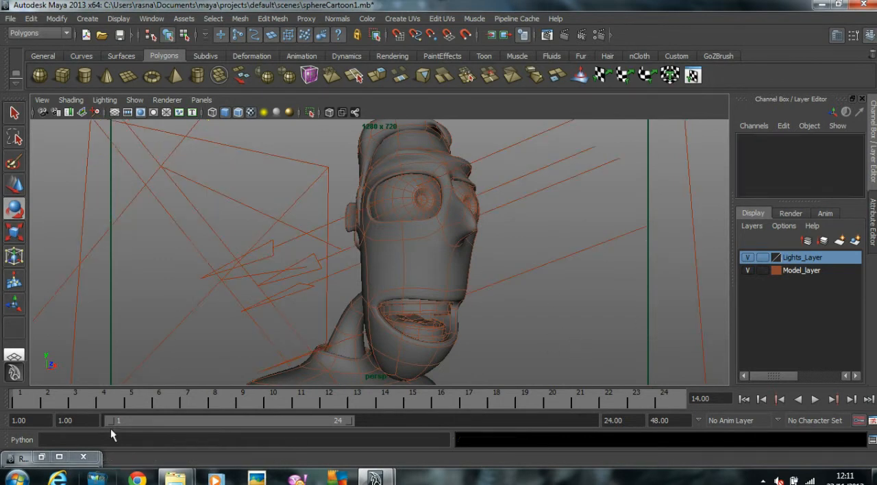
# Step: Bring the last render back for review, then select the head mesh and examine its construction history
pyautogui.click(42, 457)
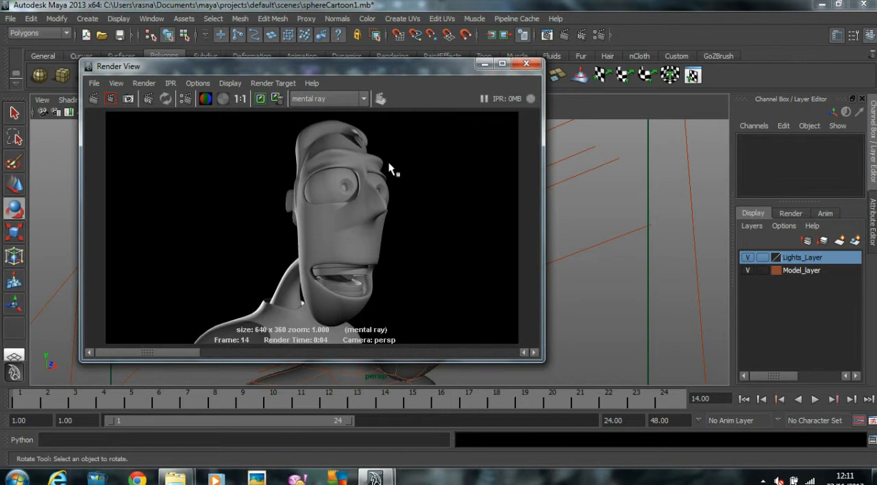
pyautogui.moveTo(374, 73); pyautogui.dragTo(692, 85)
pyautogui.click(366, 251)
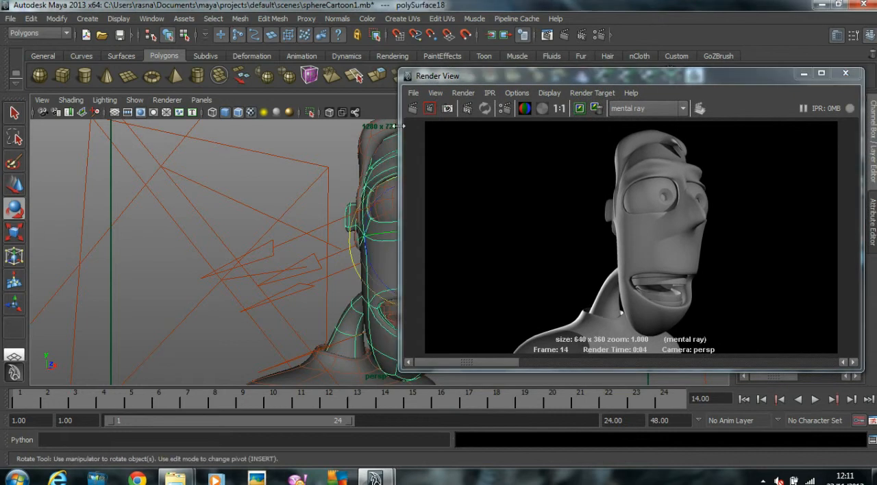
pyautogui.moveTo(436, 78); pyautogui.dragTo(81, 89)
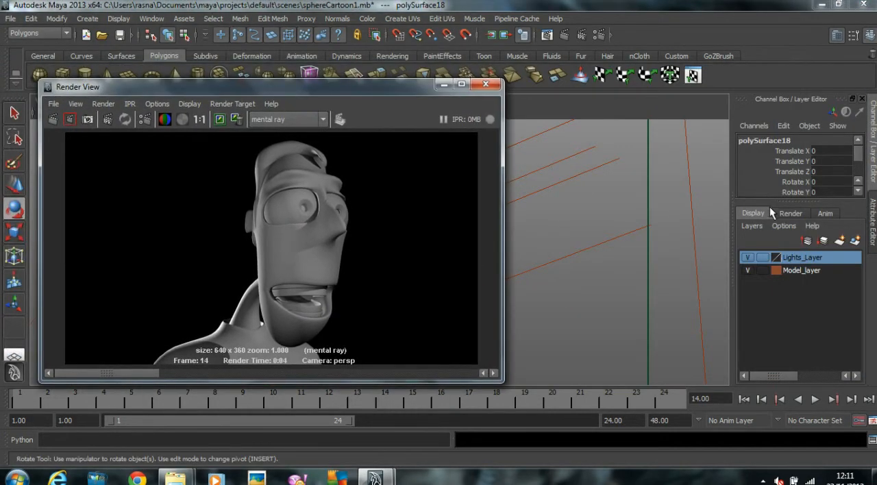
pyautogui.moveTo(780, 202); pyautogui.dragTo(787, 286)
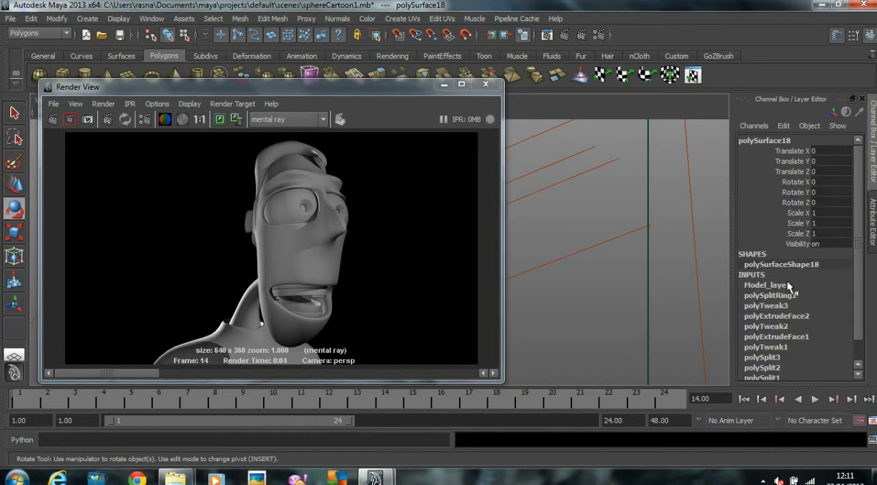
pyautogui.click(443, 85)
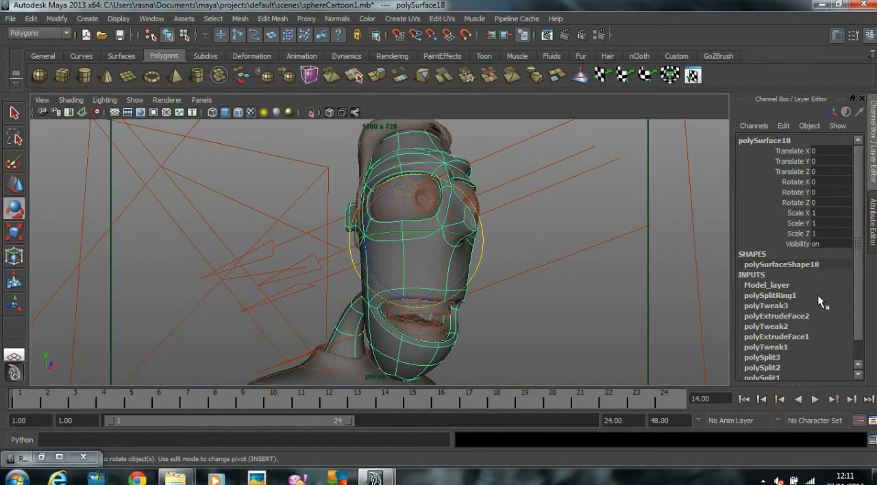
pyautogui.scroll(-1, 819, 293)
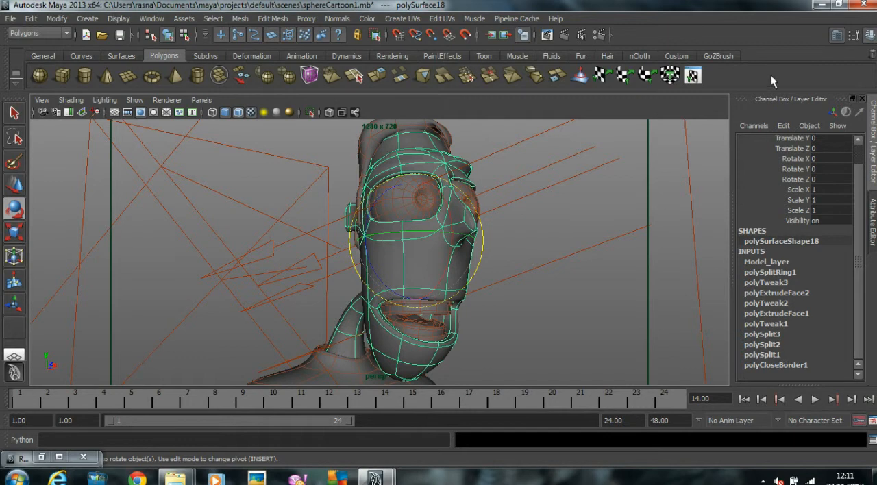
pyautogui.scroll(1, 813, 217)
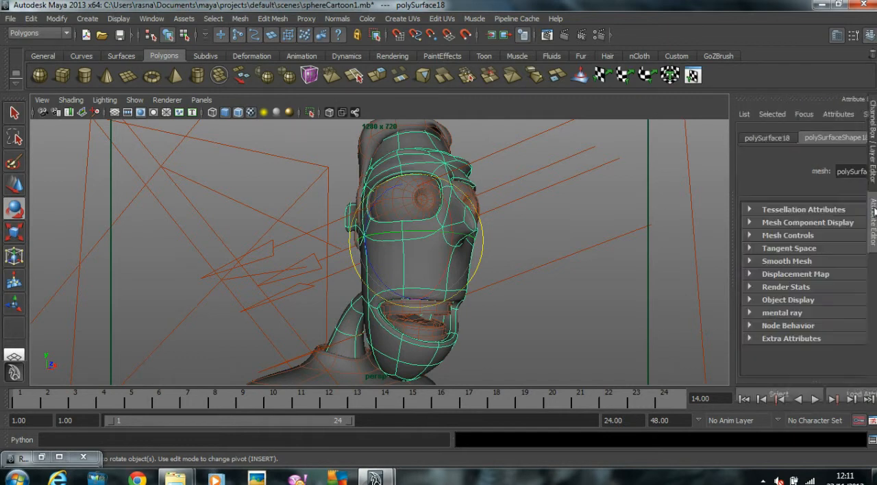
pyautogui.click(872, 214)
pyautogui.click(872, 137)
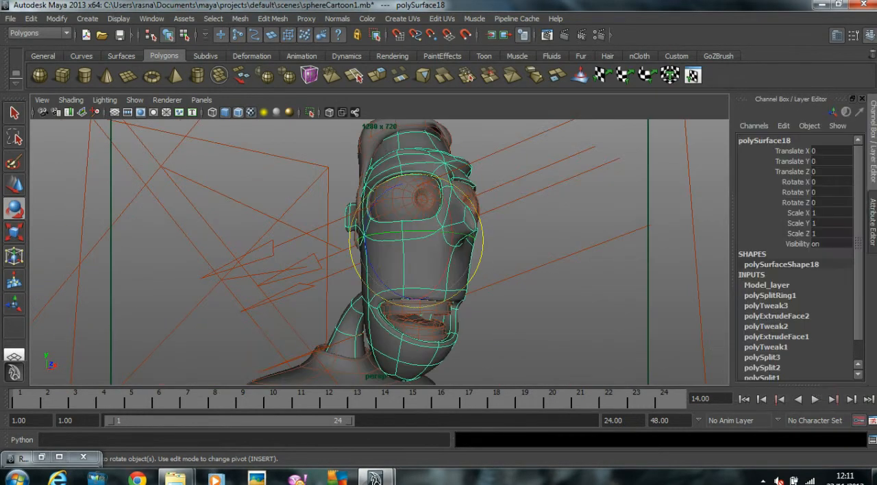
# Step: Hide the Lights_Layer in the viewport and deselect the head mesh
pyautogui.moveTo(799, 384); pyautogui.dragTo(792, 308)
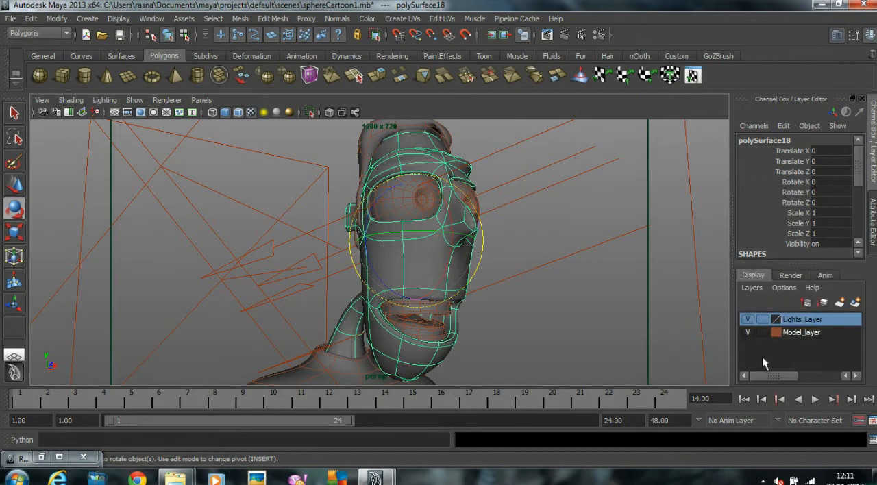
pyautogui.click(748, 320)
pyautogui.click(524, 315)
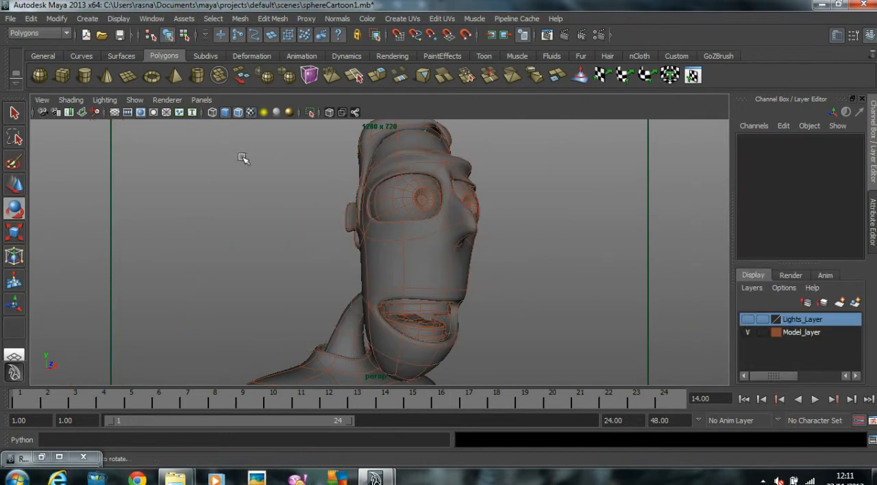
# Step: Select all the visible model parts and delete their construction history
pyautogui.moveTo(522, 389); pyautogui.dragTo(541, 405)
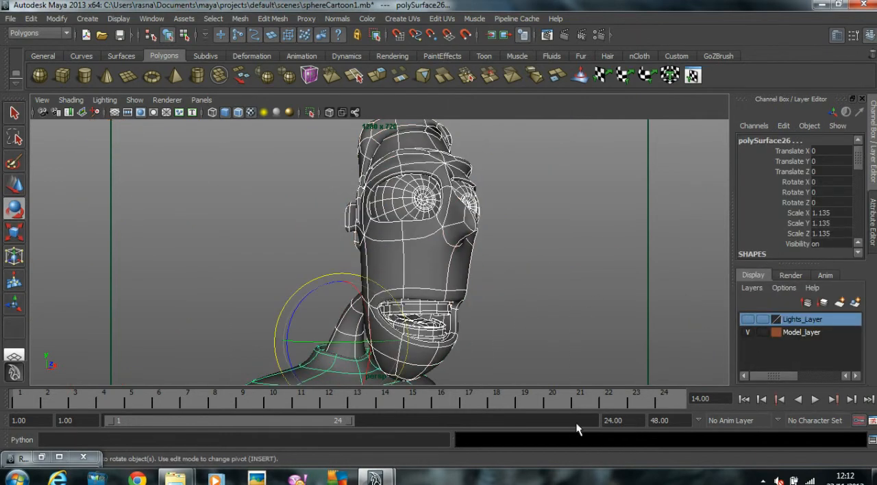
pyautogui.click(35, 18)
pyautogui.moveTo(102, 164)
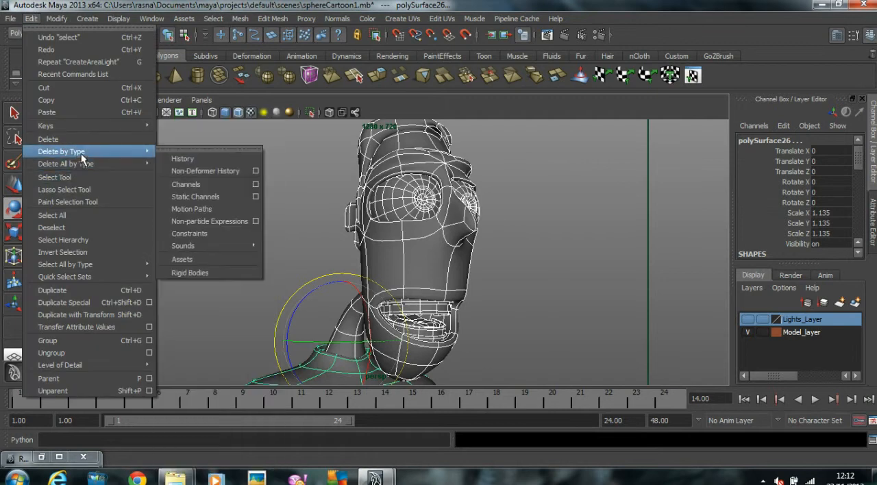
pyautogui.click(217, 157)
pyautogui.scroll(-3, 818, 178)
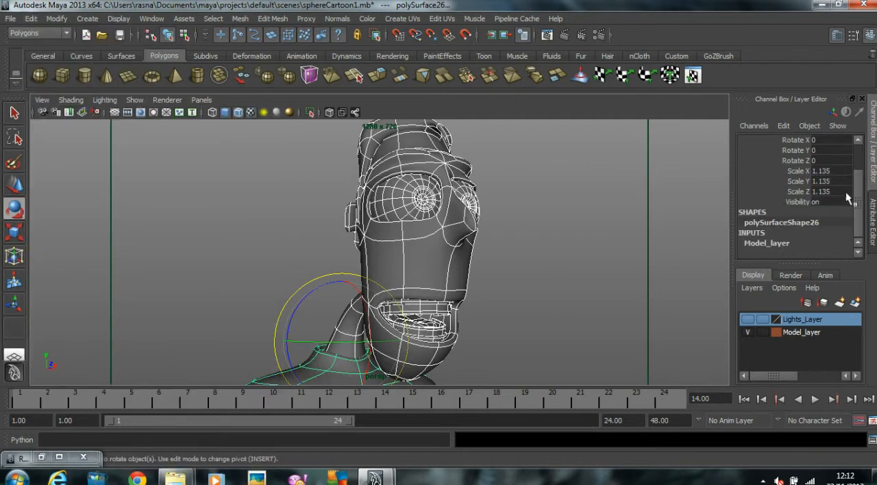
# Step: Reselect all the character's meshes and freeze their transformations
pyautogui.click(477, 226)
pyautogui.moveTo(271, 179); pyautogui.dragTo(590, 475)
pyautogui.click(56, 18)
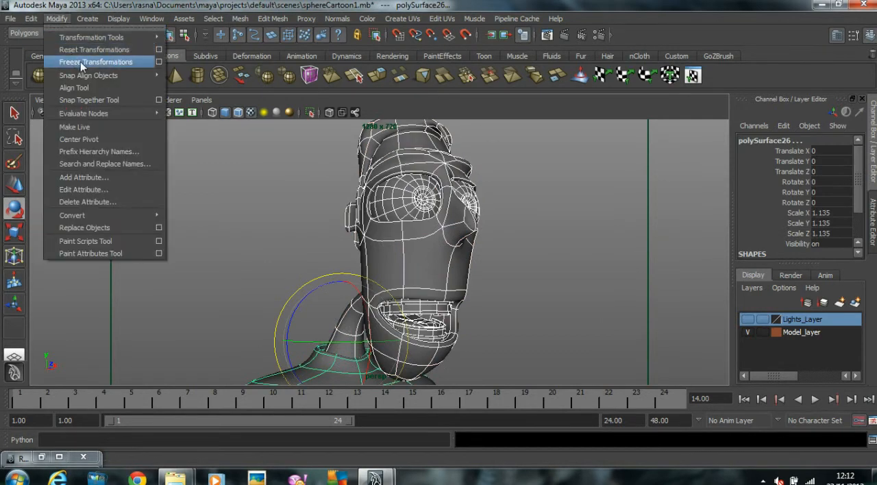
pyautogui.click(86, 61)
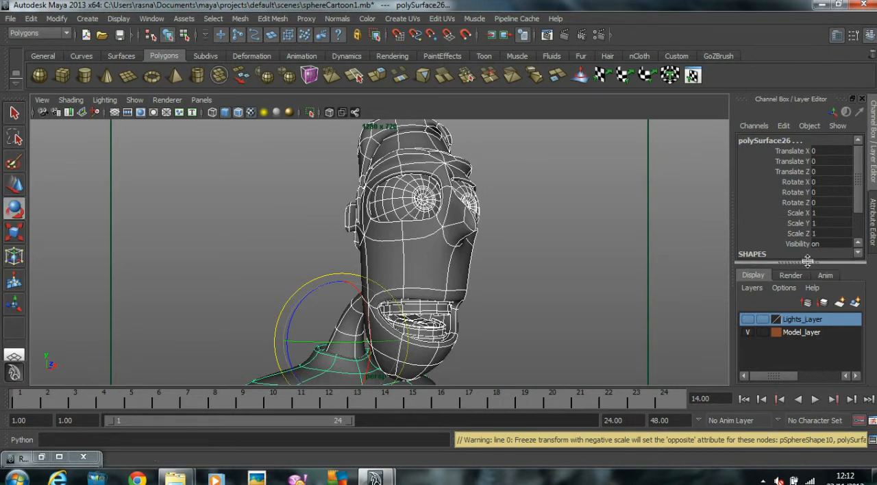
pyautogui.moveTo(806, 263); pyautogui.dragTo(807, 273)
# Step: Select only the main face mesh and rename it as Head
pyautogui.click(526, 255)
pyautogui.click(438, 247)
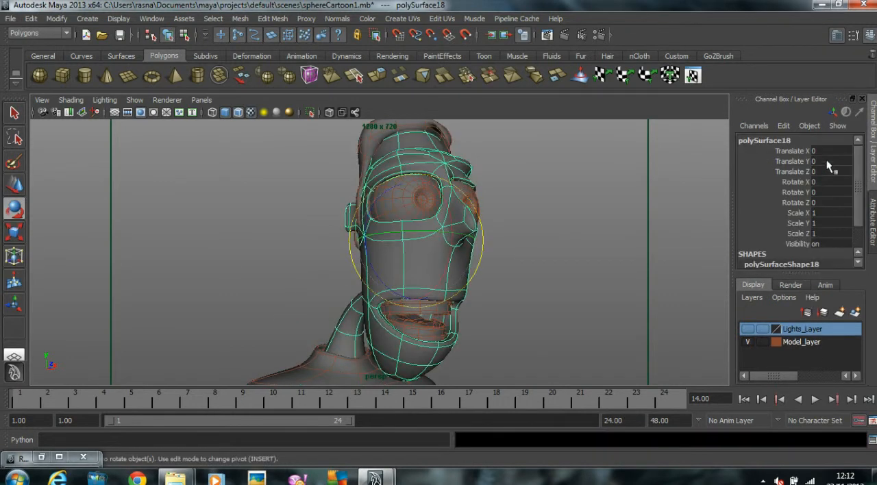
pyautogui.click(796, 139)
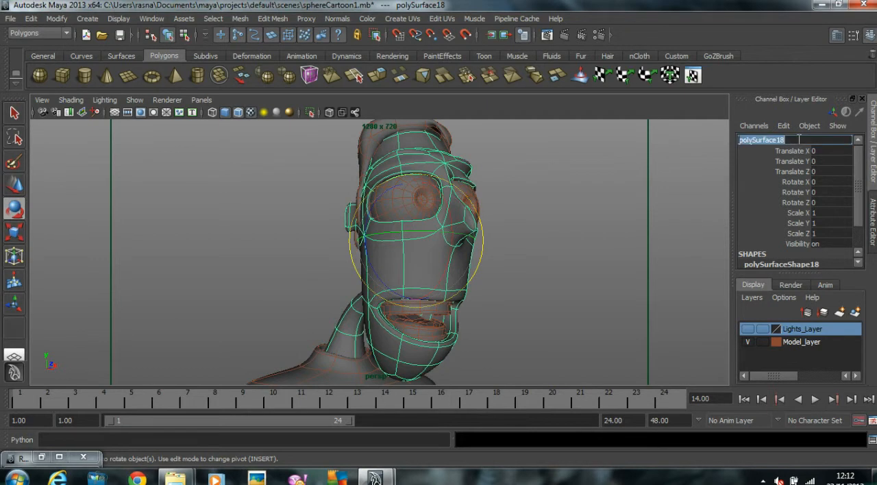
pyautogui.write('H')
pyautogui.press('Return')
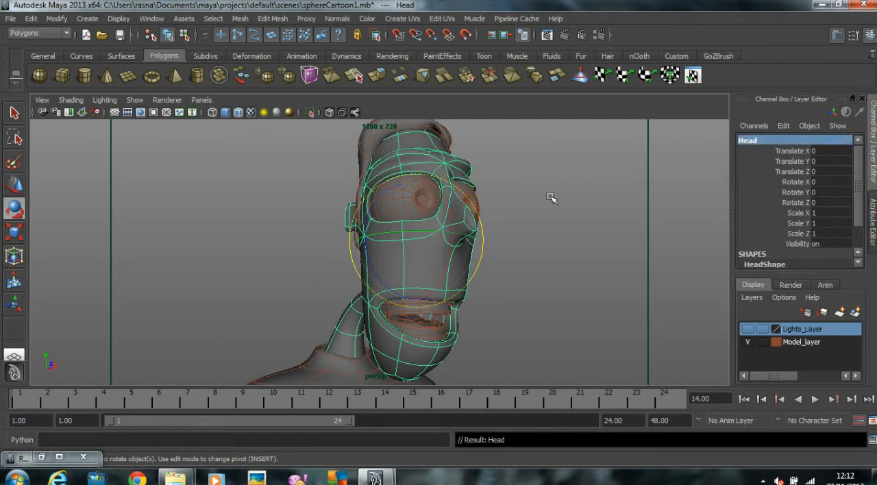
# Step: Select the eyeball sphere nearest the camera and rename it as L_eye
pyautogui.click(450, 190)
pyautogui.click(778, 139)
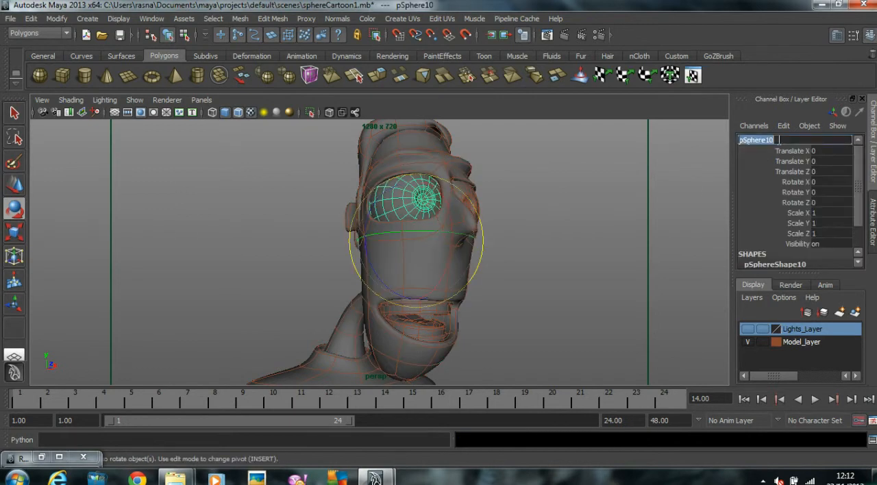
pyautogui.write('L')
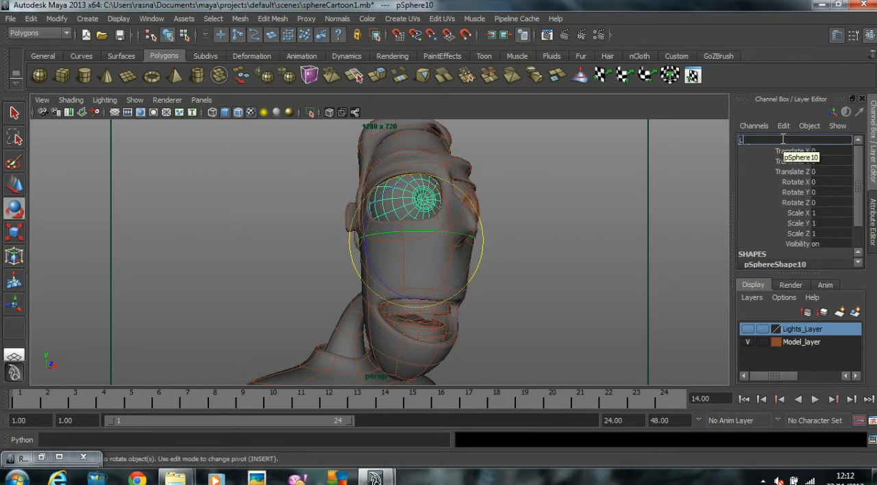
pyautogui.write('_eye')
pyautogui.press('Return')
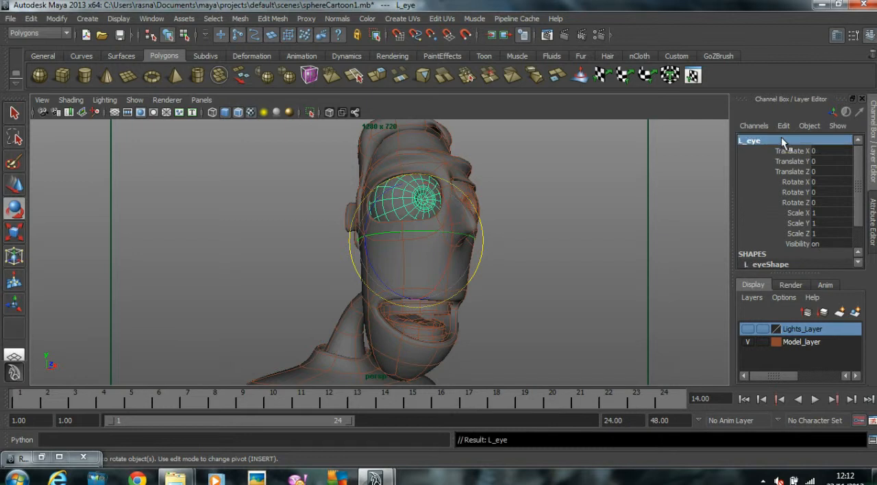
# Step: Select the hair mesh on top of the head and rename it as Hair
pyautogui.click(387, 130)
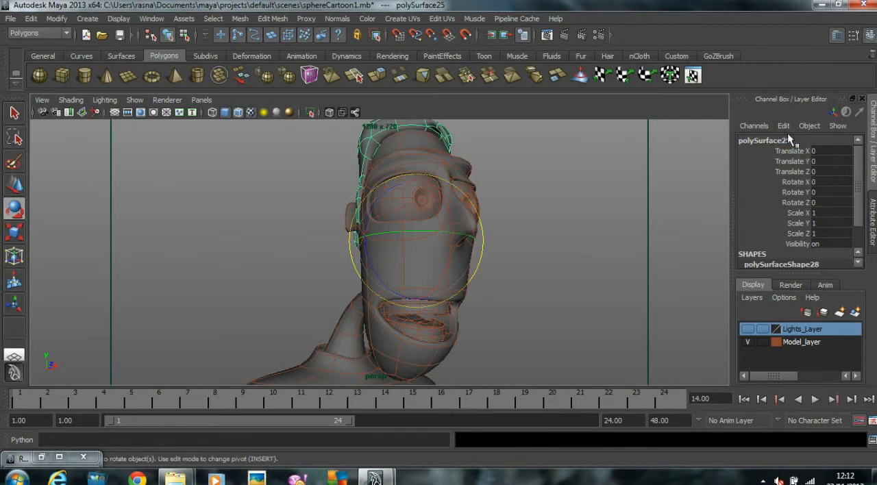
pyautogui.doubleClick(797, 134)
pyautogui.write('Ha')
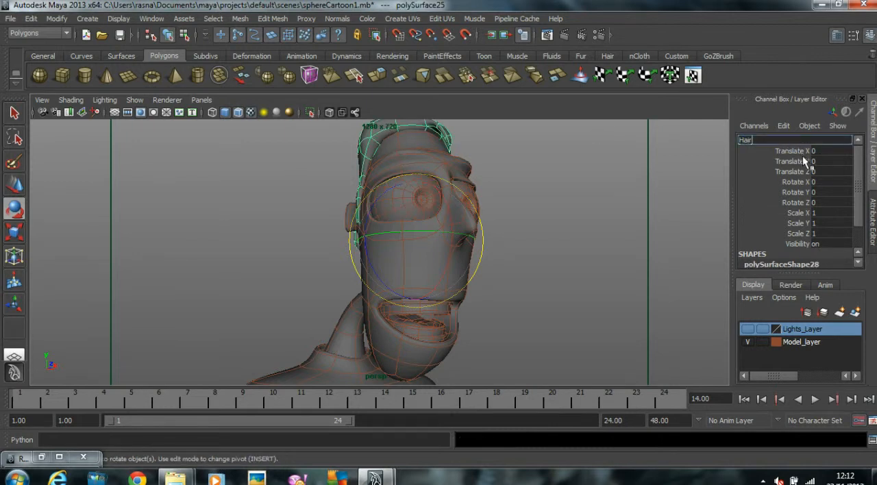
pyautogui.write('ir')
pyautogui.press('Return')
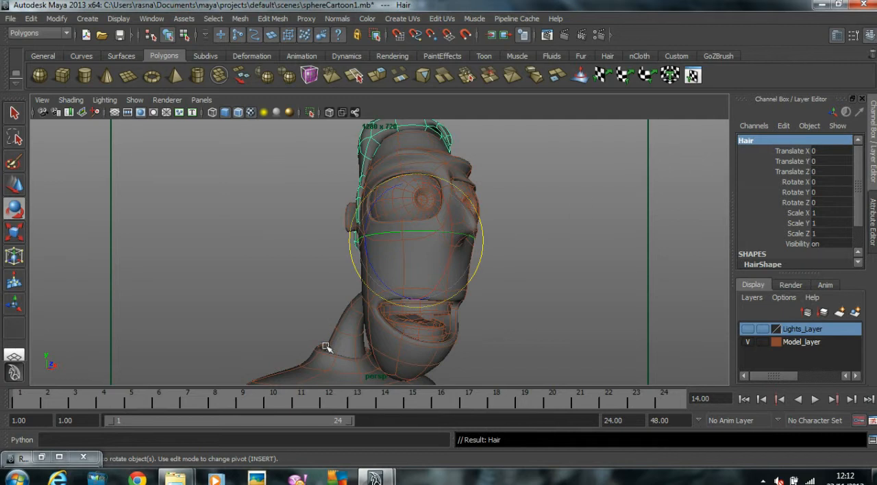
# Step: Select the clothing mesh below the neck and rename it as Shirt
pyautogui.click(320, 366)
pyautogui.doubleClick(760, 139)
pyautogui.write('Shirt')
pyautogui.press('Return')
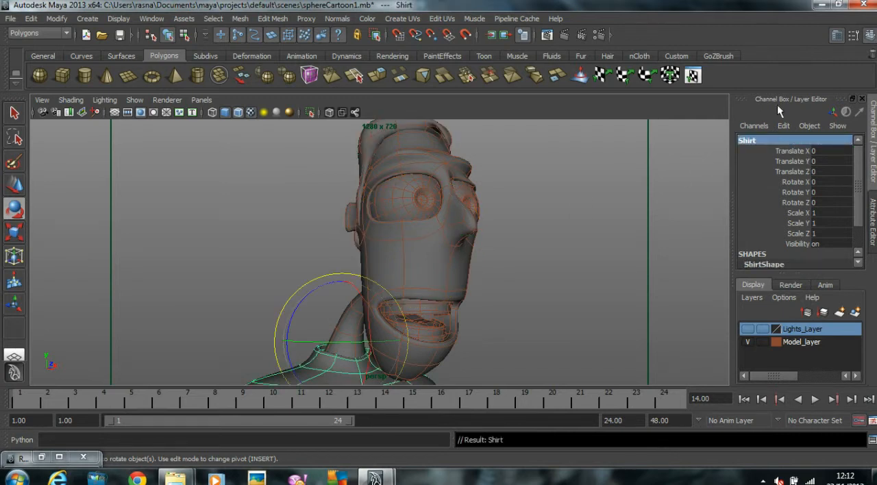
# Step: Select the eyeball sphere on the far side of the nose, rename it as R_eye, and deselect it
pyautogui.click(464, 192)
pyautogui.doubleClick(798, 141)
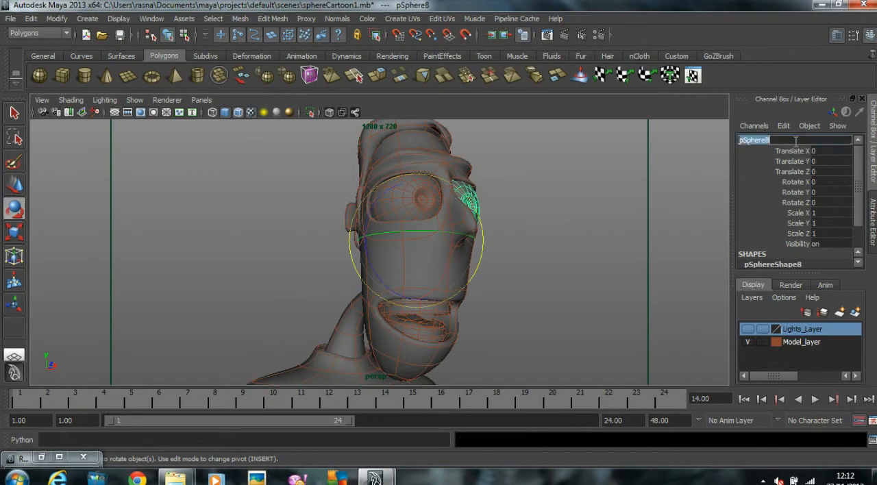
pyautogui.write('R_ey')
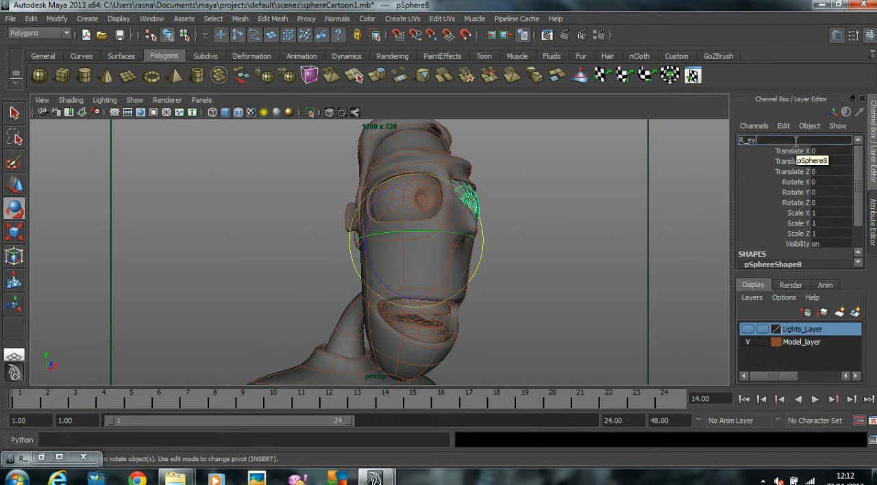
pyautogui.write('e')
pyautogui.press('Return')
pyautogui.click(552, 302)
# Step: Select the upper teeth mesh, rename it as Upper, and clear the selection
pyautogui.click(426, 308)
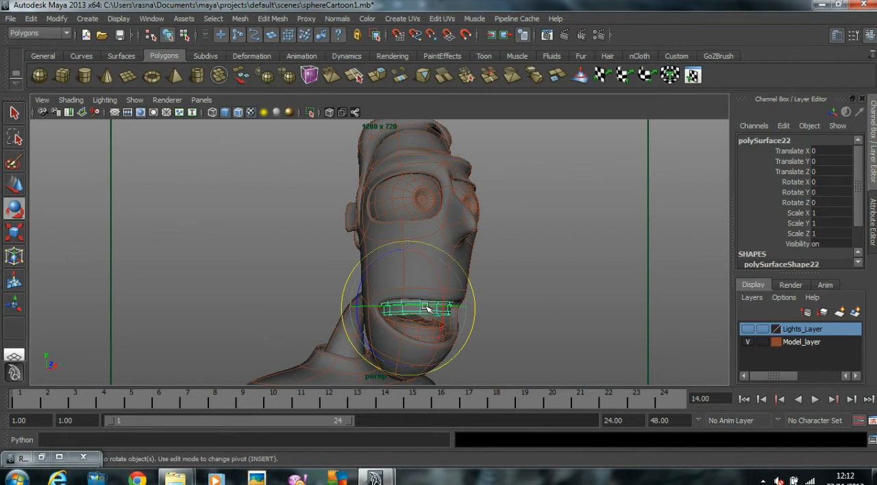
pyautogui.doubleClick(796, 141)
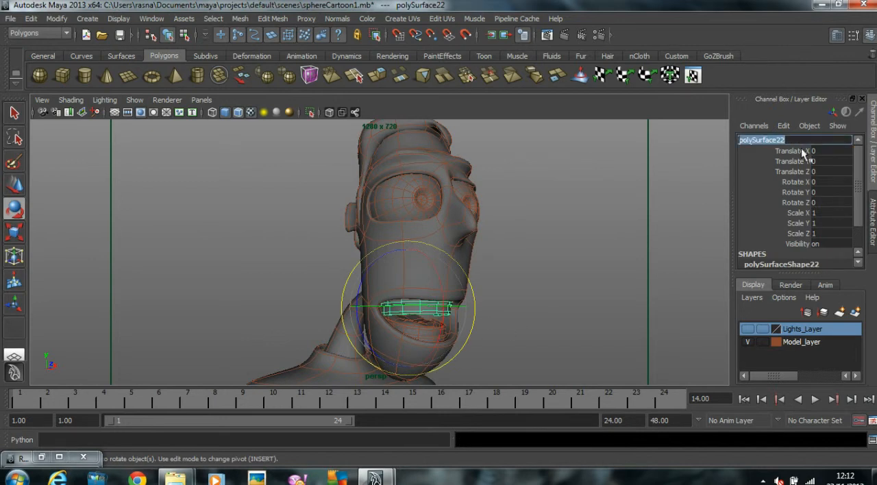
pyautogui.write('UPper')
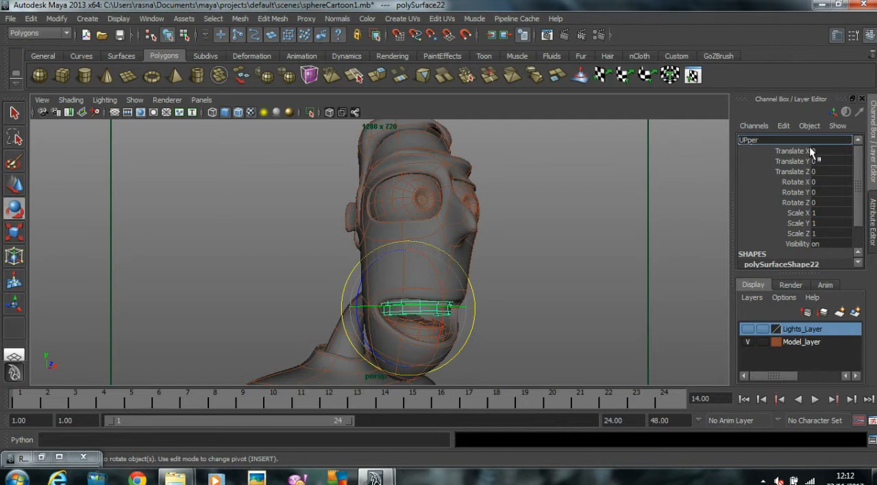
pyautogui.press('BackSpace')
pyautogui.press('BackSpace')
pyautogui.press('BackSpace')
pyautogui.press('BackSpace')
pyautogui.write('pper')
pyautogui.press('Return')
pyautogui.click(636, 225)
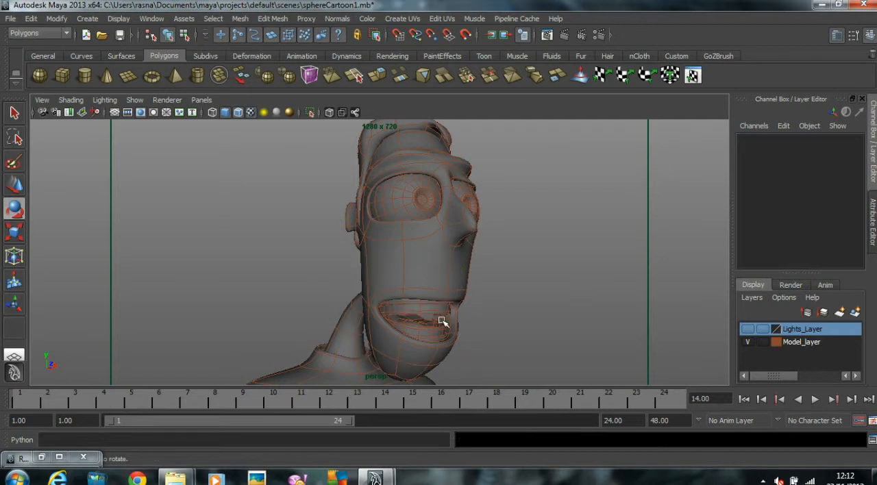
# Step: Select the lower teeth mesh, rename it as Lower, and clear the selection
pyautogui.click(435, 326)
pyautogui.doubleClick(798, 140)
pyautogui.write('Lowe')
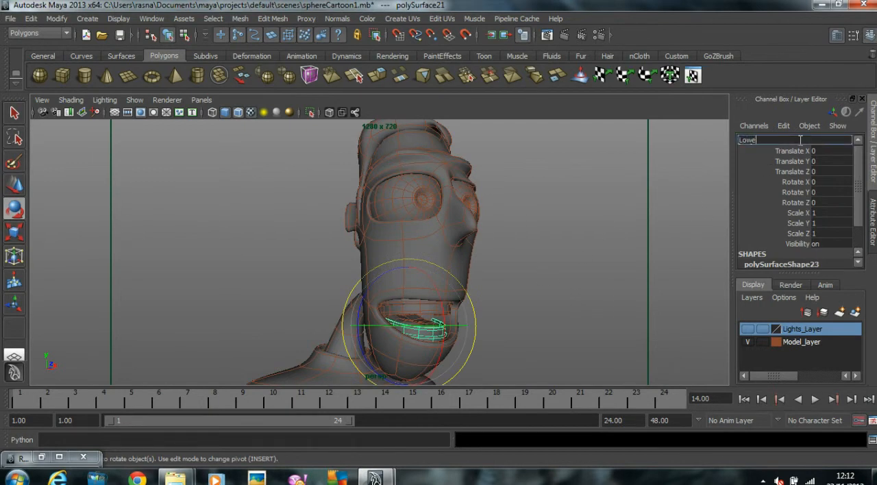
pyautogui.write('r')
pyautogui.press('Return')
pyautogui.click(527, 314)
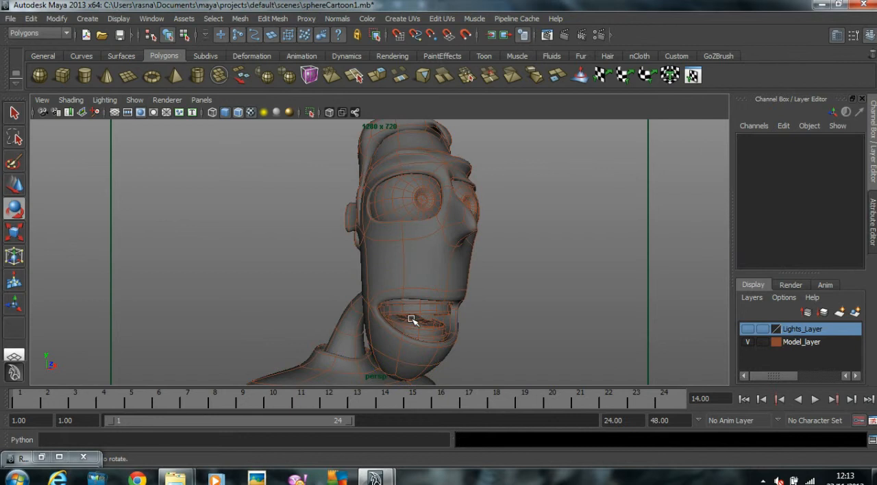
# Step: Select the tongue mesh inside the mouth, rename it as Tongue, and clear the selection
pyautogui.click(412, 319)
pyautogui.doubleClick(786, 140)
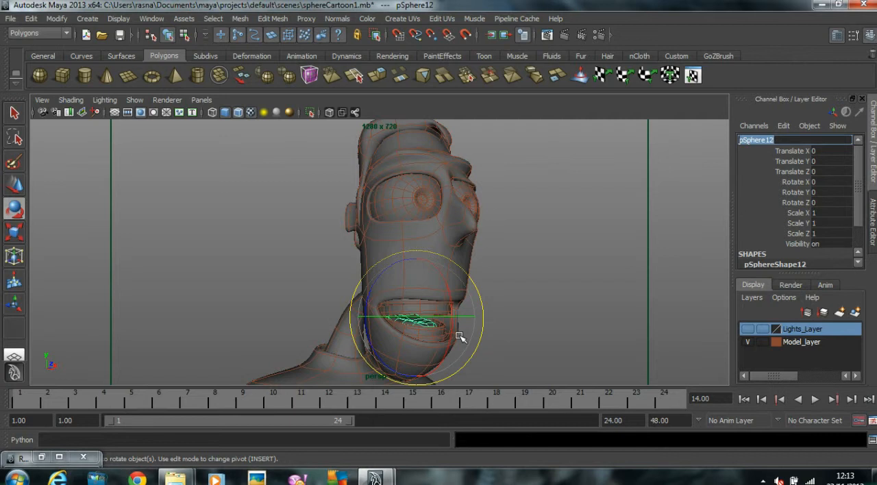
pyautogui.write('Tongue')
pyautogui.press('Return')
pyautogui.click(565, 327)
# Step: Save the scene and make the Lights_Layer visible again
pyautogui.hotkey('ctrl', 's')
pyautogui.press('e')
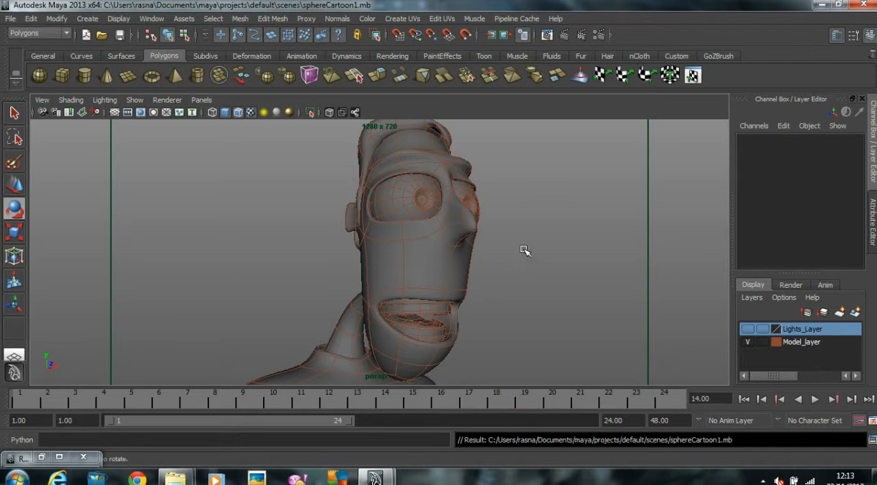
pyautogui.click(748, 328)
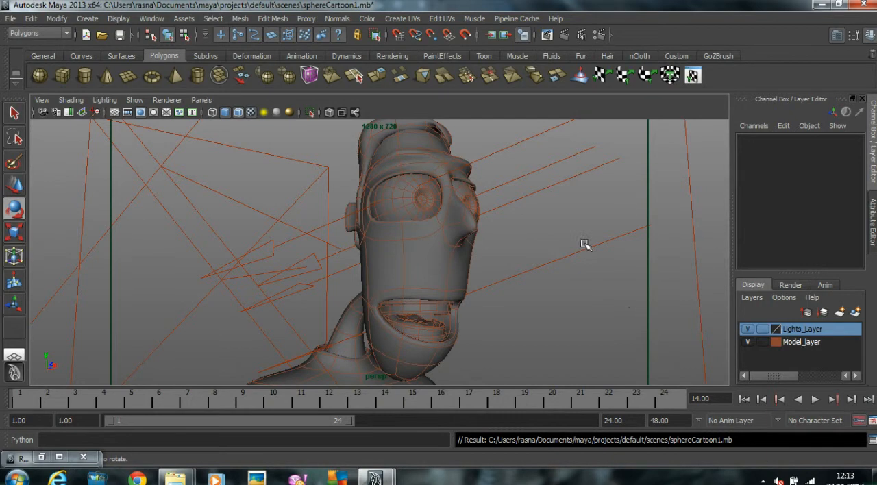
# Step: Assign a new mental ray misss_fast_skin_maya material to the Head mesh, creating a new lightmap for it
pyautogui.click(464, 265)
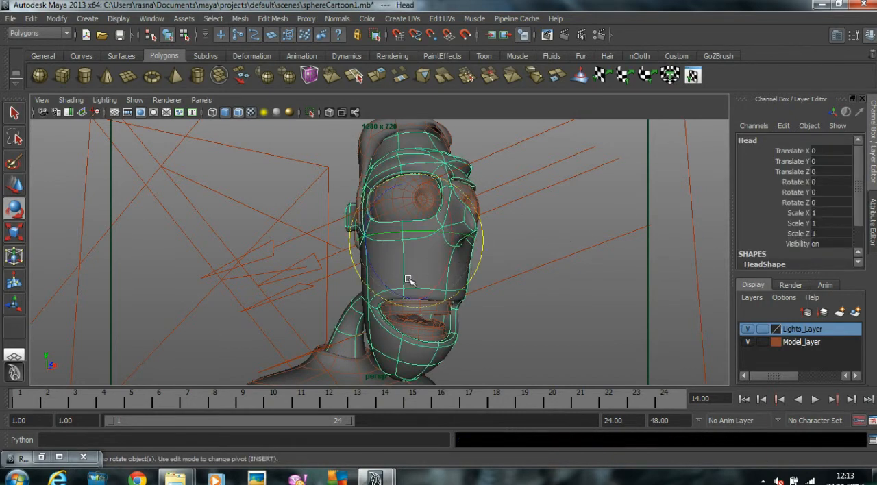
pyautogui.moveTo(435, 257); pyautogui.dragTo(429, 438, button='right')
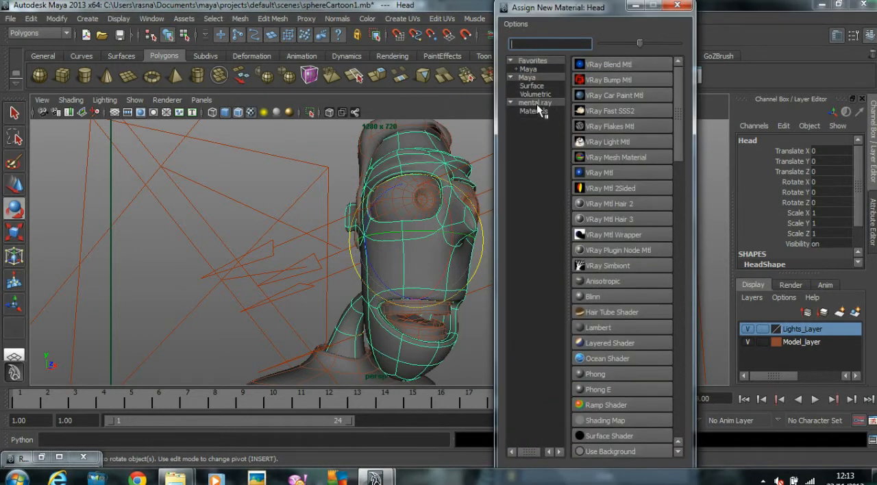
pyautogui.moveTo(416, 264); pyautogui.dragTo(420, 450, button='right')
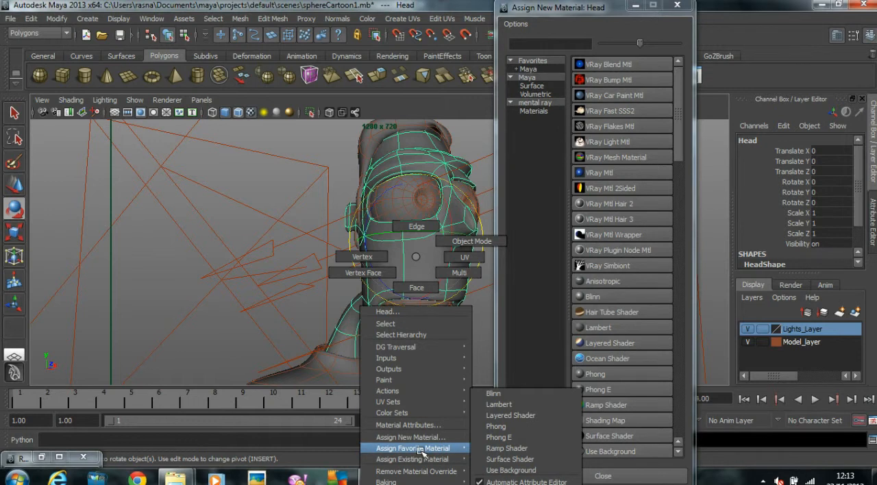
pyautogui.moveTo(419, 449); pyautogui.dragTo(207, 316, button='right')
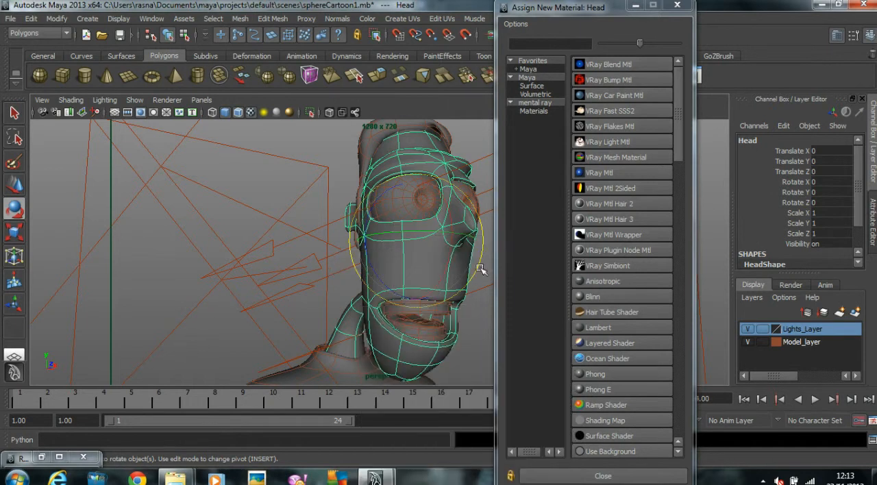
pyautogui.click(540, 103)
pyautogui.moveTo(680, 138); pyautogui.dragTo(684, 262)
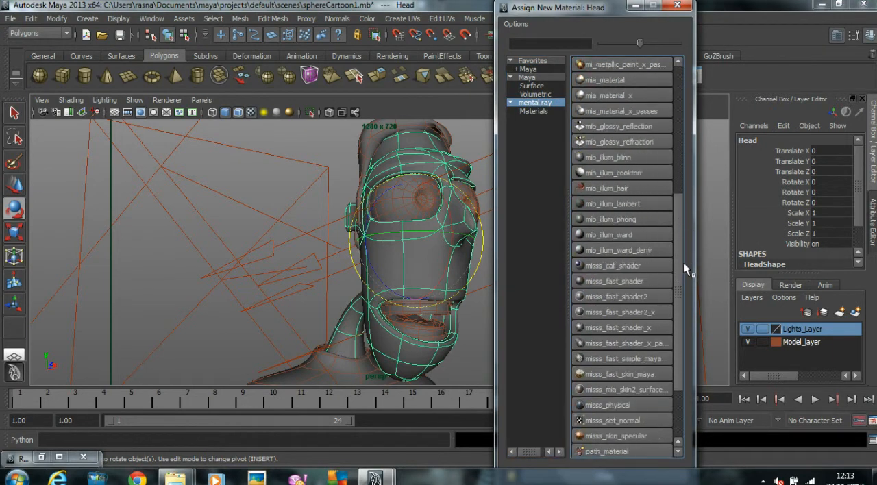
pyautogui.click(626, 373)
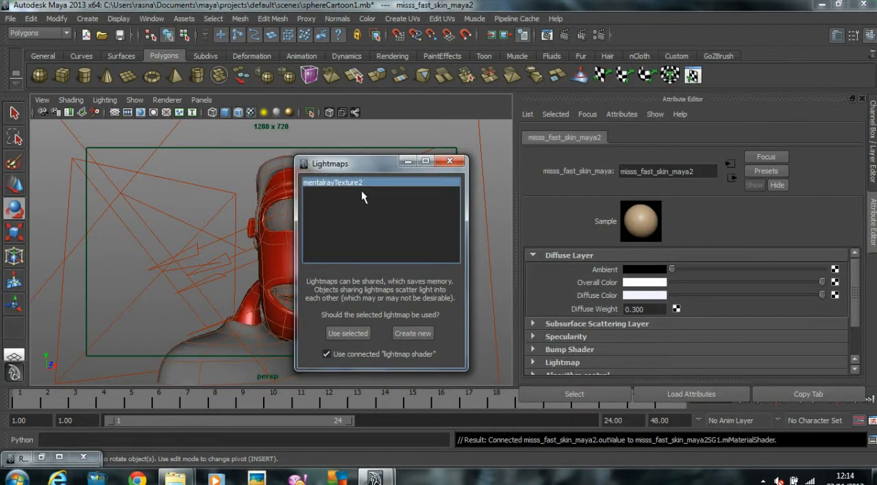
pyautogui.click(414, 333)
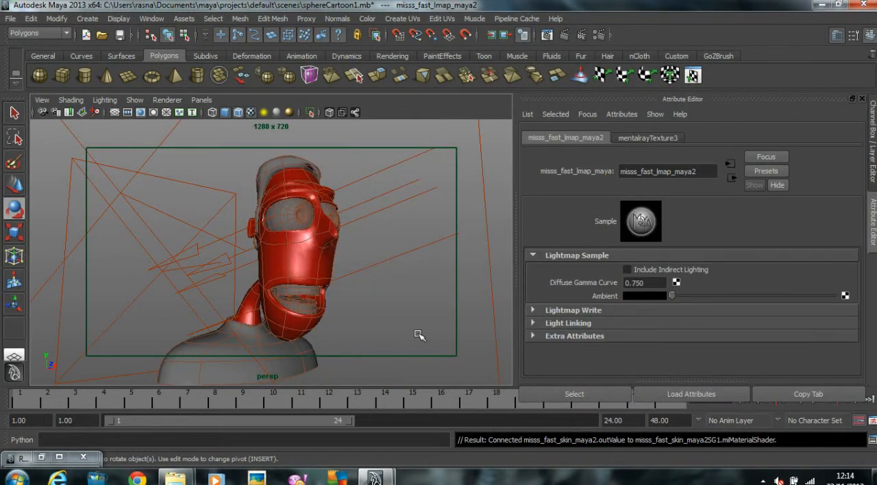
# Step: Reselect the head and rename its skin shader as Head_Skin_material
pyautogui.click(328, 259)
pyautogui.click(699, 137)
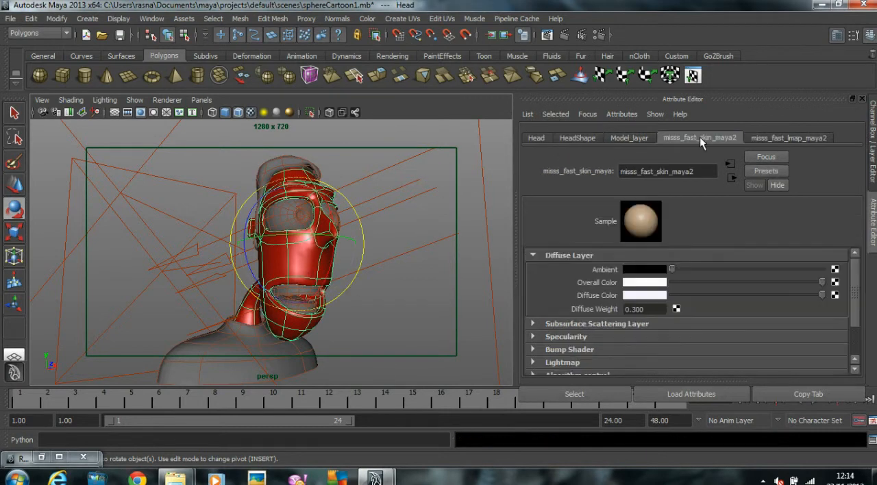
pyautogui.doubleClick(696, 172)
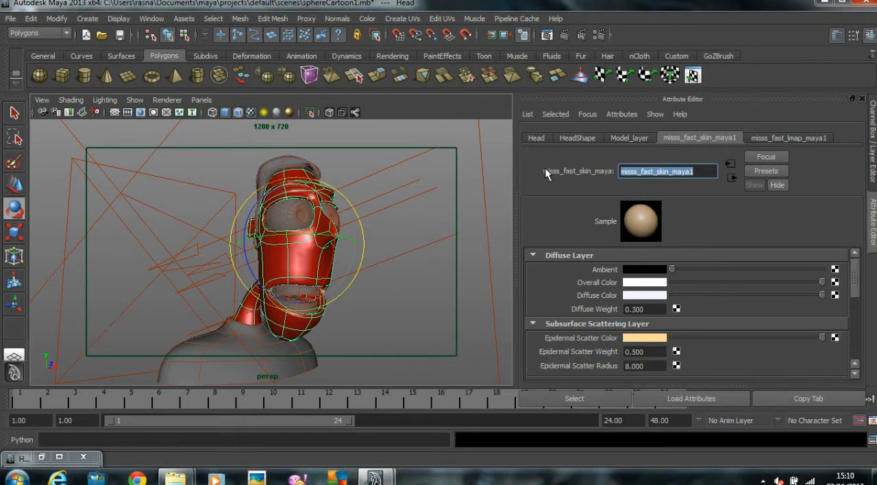
pyautogui.write('Head')
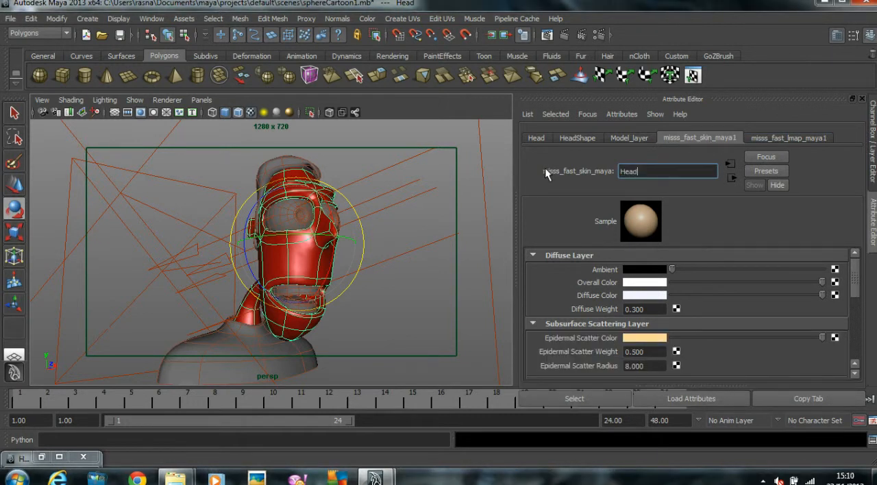
pyautogui.write('_Skin_material')
pyautogui.press('Return')
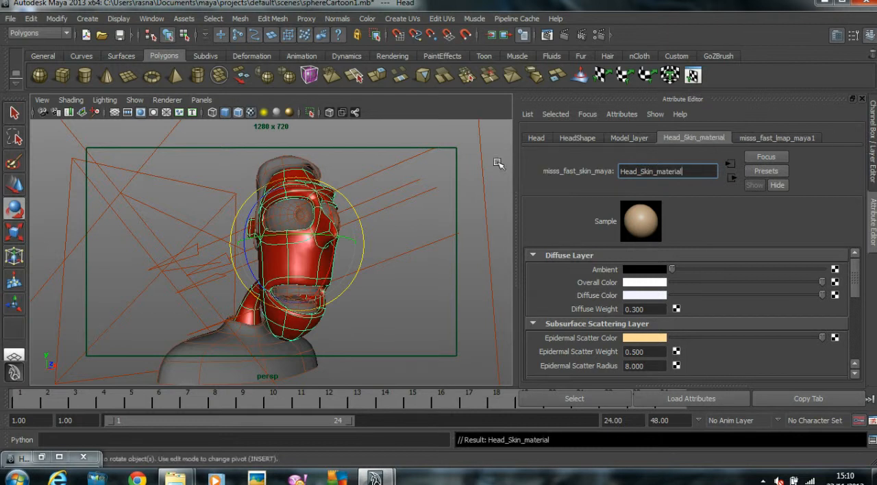
# Step: Render the perspective view with mental ray and move the render window clear of the material attributes
pyautogui.click(546, 34)
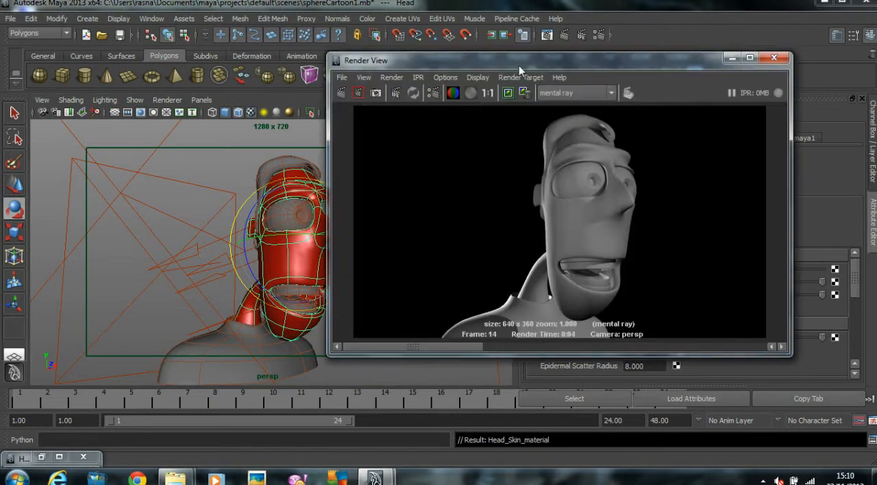
pyautogui.click(340, 94)
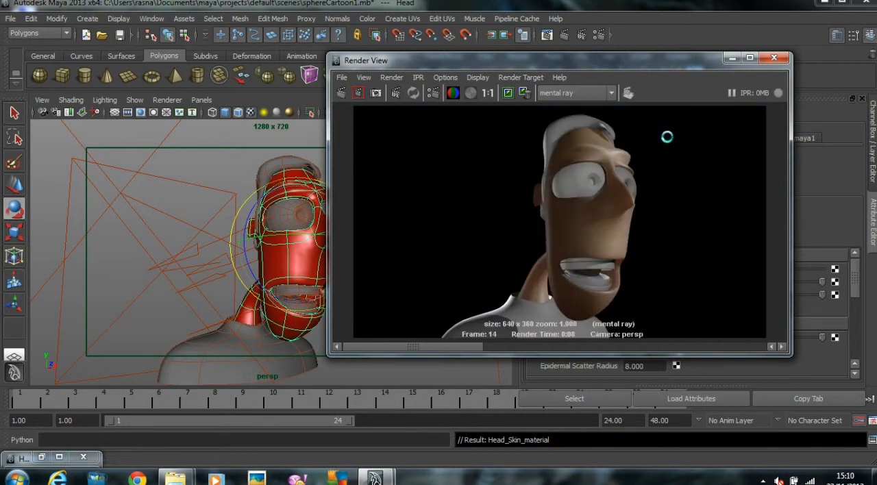
pyautogui.moveTo(561, 63); pyautogui.dragTo(346, 70)
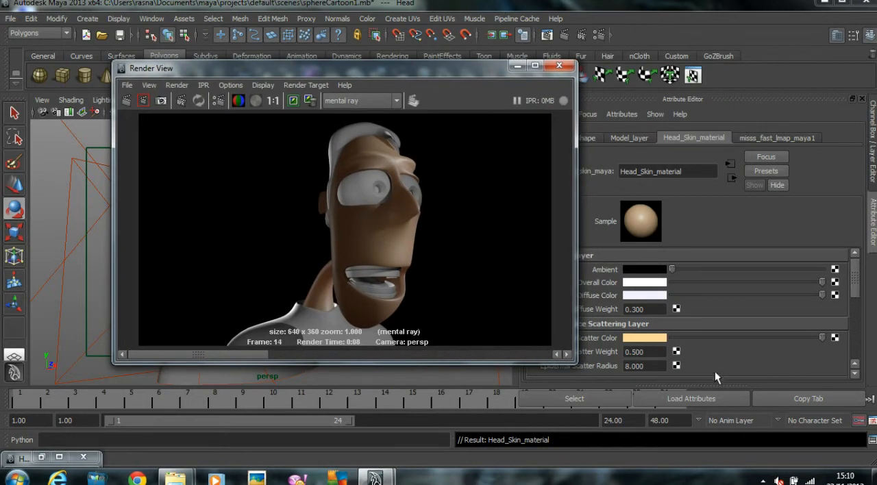
pyautogui.moveTo(454, 76); pyautogui.dragTo(389, 73)
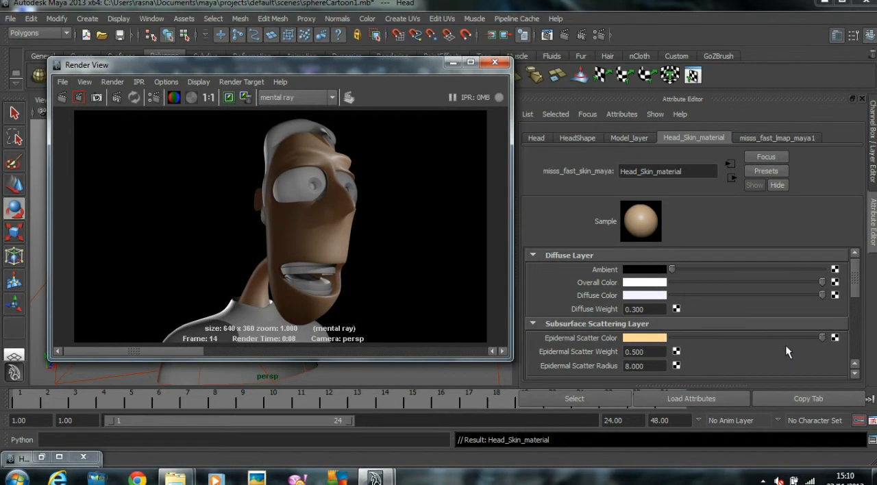
# Step: Set the Algorithm control Scale Conversion of Head_Skin_material to 4 and keep the current render image for comparison
pyautogui.scroll(-5, 786, 330)
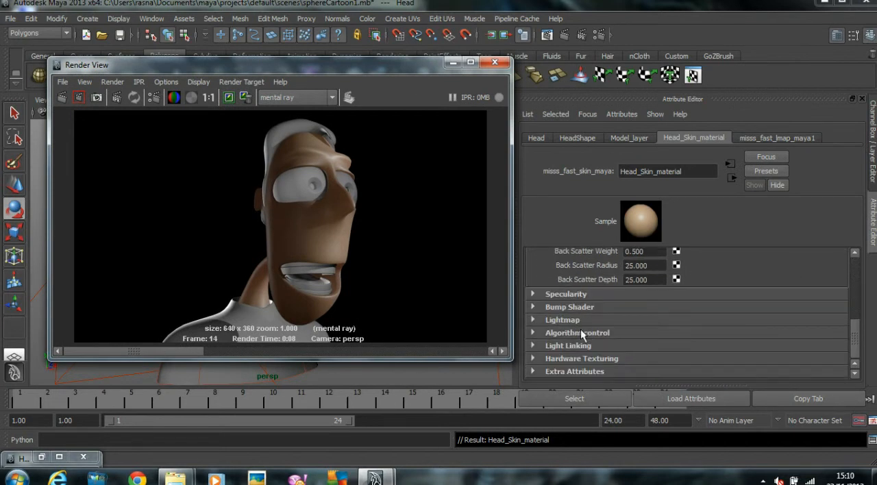
pyautogui.click(587, 333)
pyautogui.scroll(-1, 738, 332)
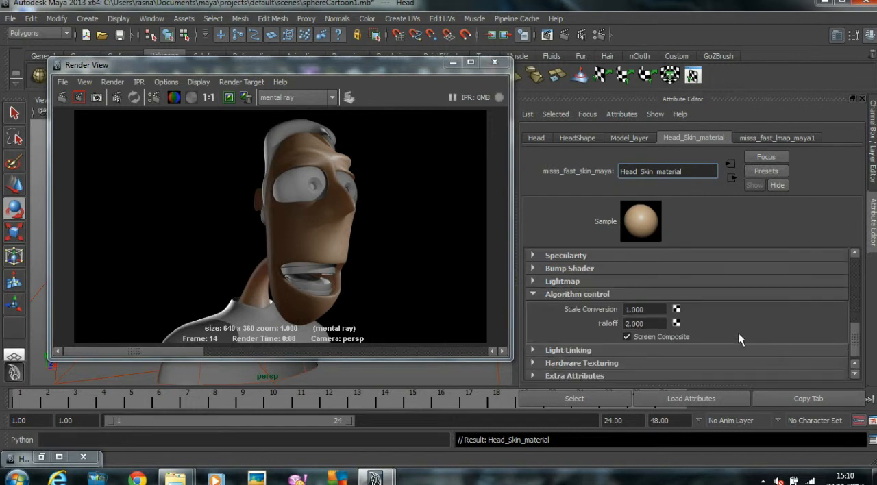
pyautogui.moveTo(651, 310); pyautogui.dragTo(534, 314)
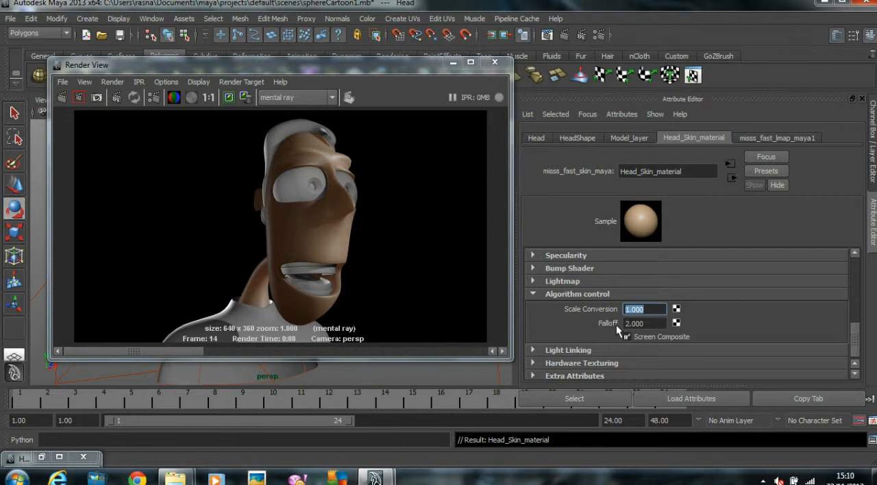
pyautogui.write('4')
pyautogui.press('Return')
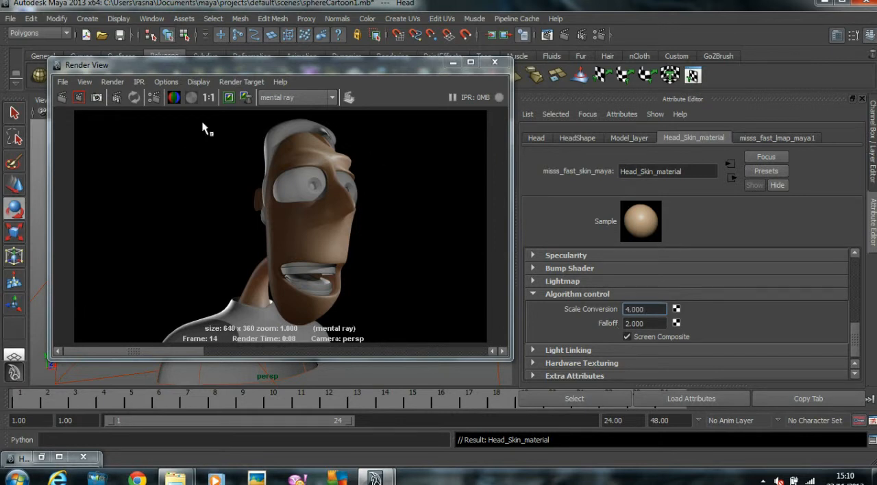
pyautogui.click(229, 97)
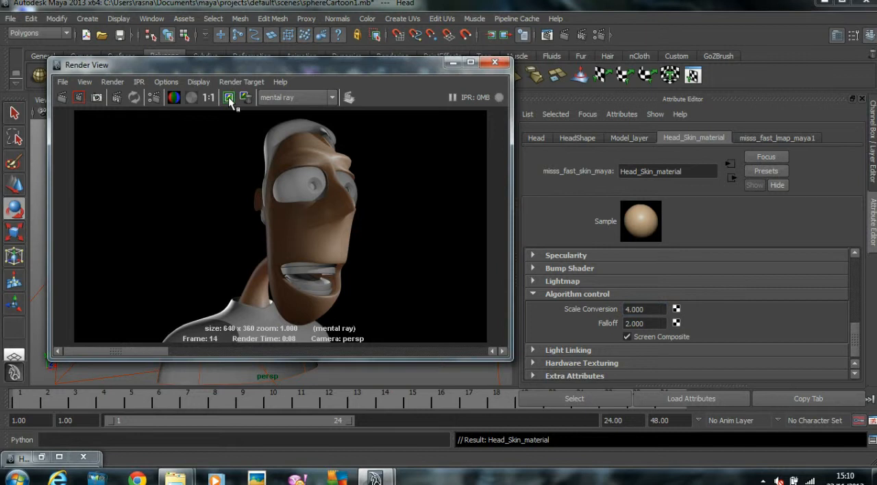
# Step: Re-render the perspective view with the new Scale Conversion and compare it with the kept image
pyautogui.click(59, 97)
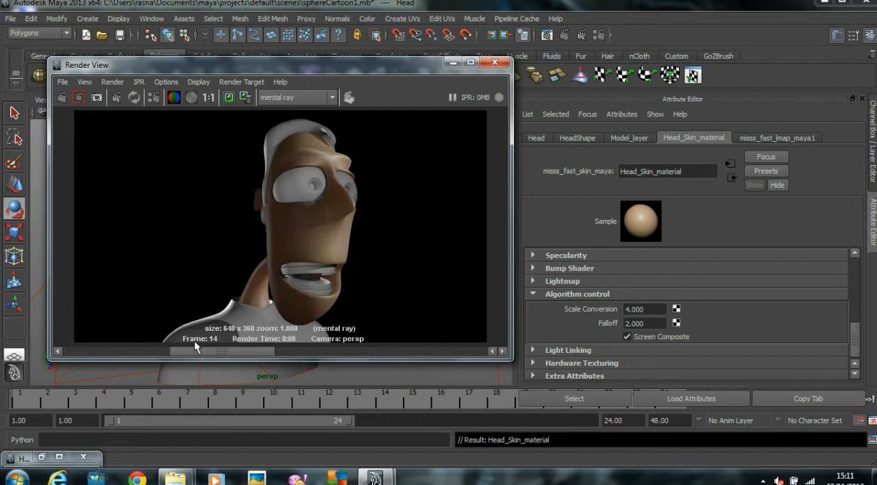
pyautogui.moveTo(124, 332); pyautogui.dragTo(154, 326)
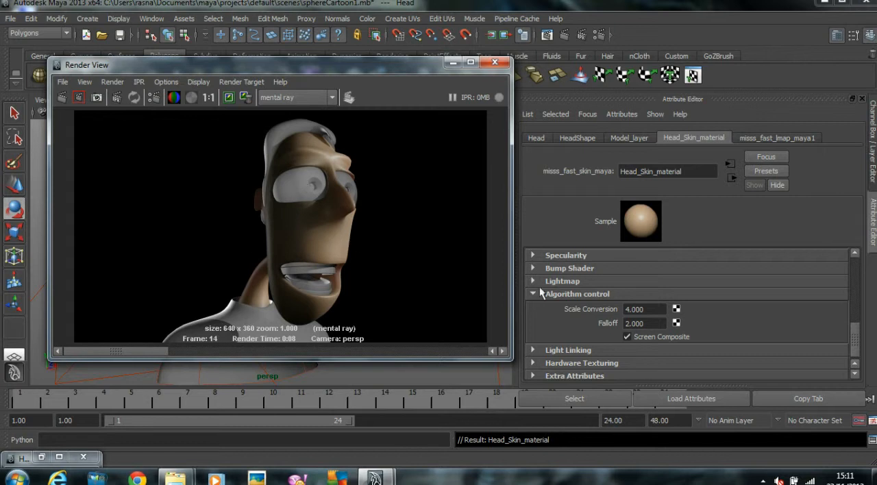
# Step: Set the Epidermal Scatter Radius of Head_Skin_material to 1 and its Subdermal Scatter Radius to 2
pyautogui.scroll(5, 603, 301)
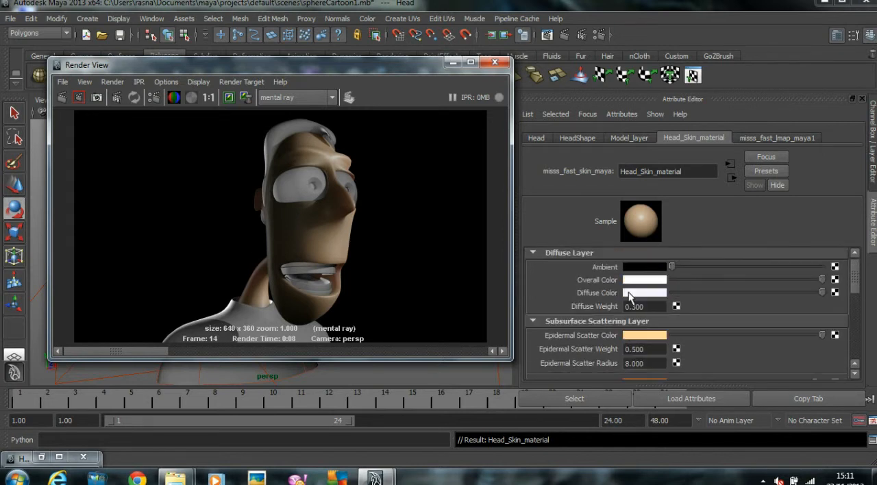
pyautogui.click(586, 255)
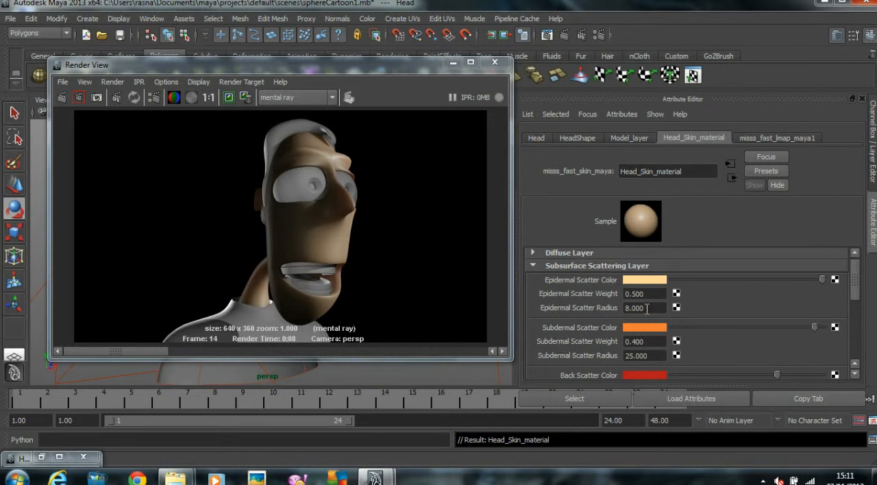
pyautogui.moveTo(656, 308); pyautogui.dragTo(603, 309)
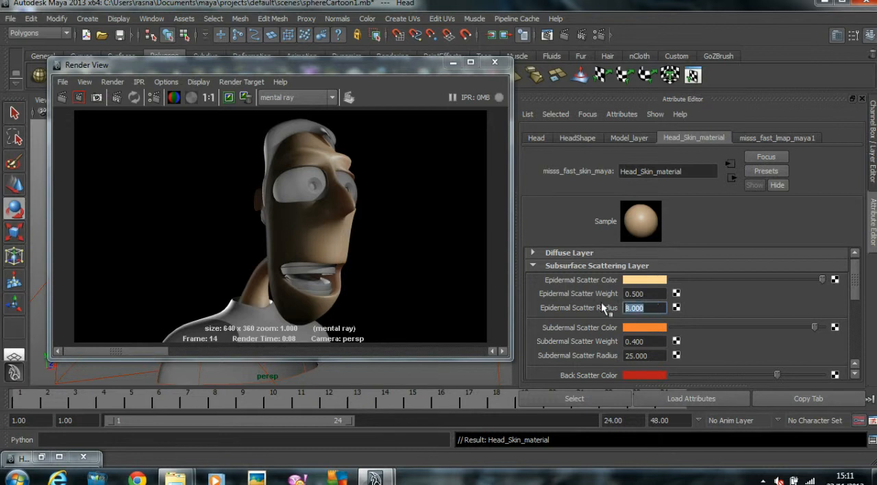
pyautogui.write('1.000')
pyautogui.scroll(-1, 644, 312)
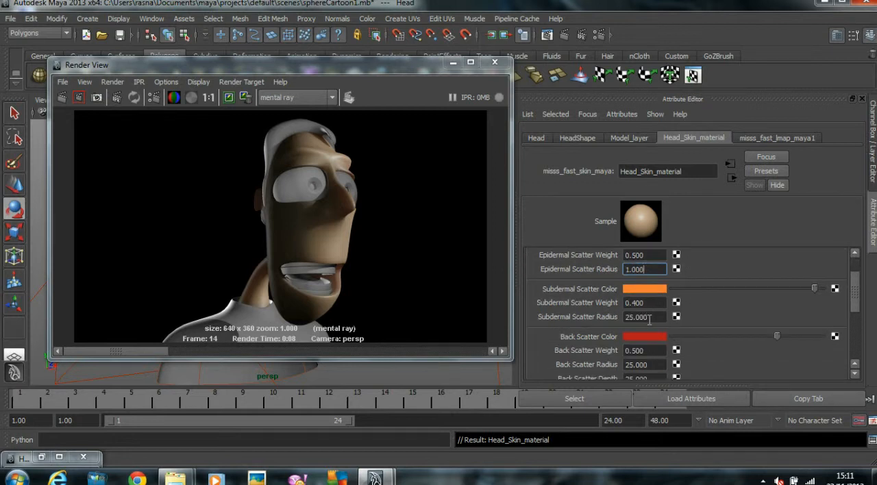
pyautogui.scroll(1, 645, 321)
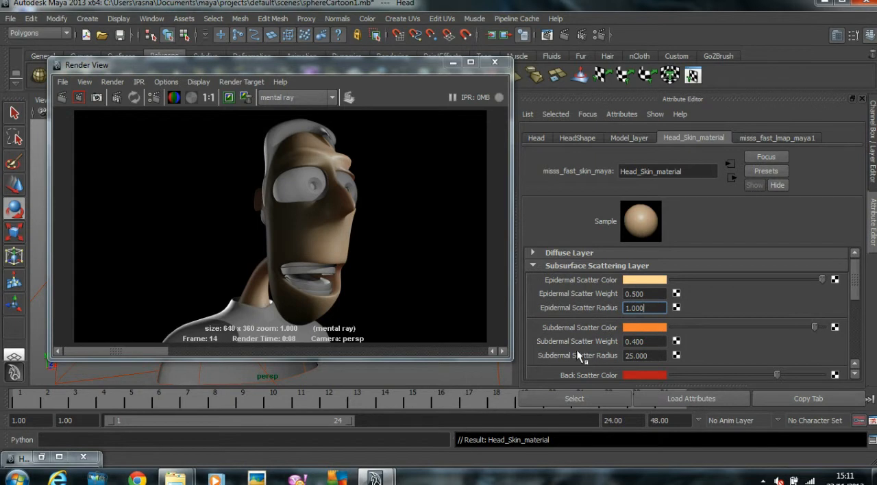
pyautogui.click(646, 356)
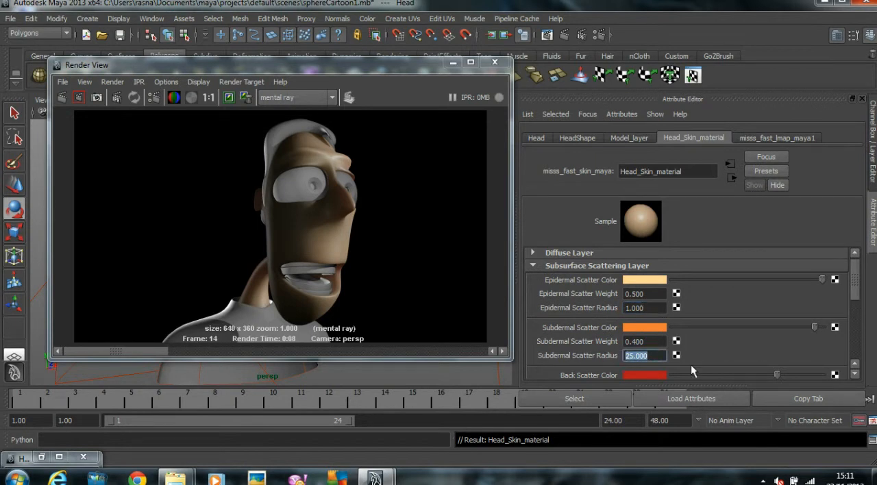
pyautogui.write('2.000')
pyautogui.scroll(-1, 707, 326)
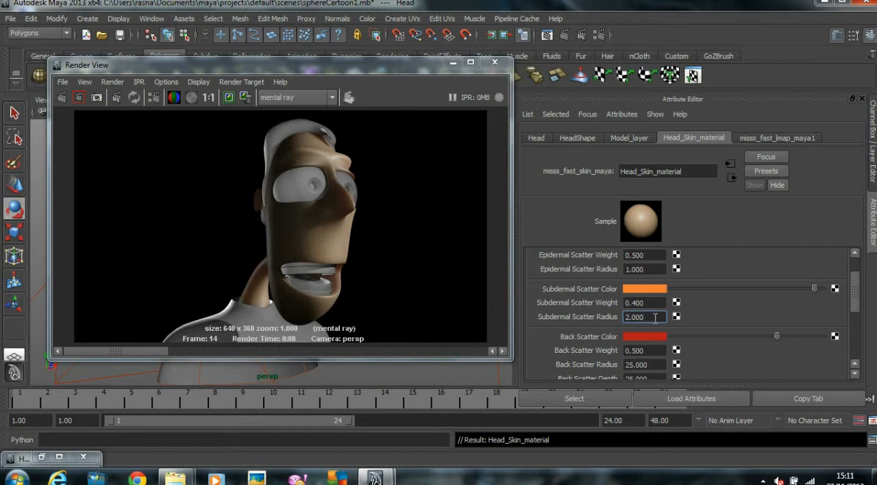
# Step: Render the view with the reduced scatter radii and compare the result with the kept renders
pyautogui.click(61, 97)
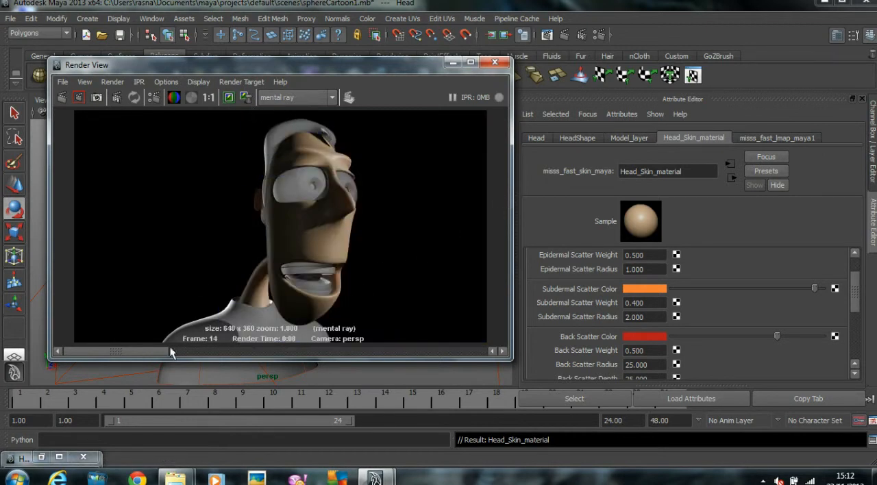
pyautogui.click(238, 352)
pyautogui.moveTo(239, 352); pyautogui.dragTo(43, 350)
pyautogui.click(230, 355)
pyautogui.moveTo(230, 354); pyautogui.dragTo(57, 349)
# Step: Set the Subdermal Scatter Color to the saved orange (H 14, S 0.789, V 0.950) and the Subdermal Scatter Weight to 0.7
pyautogui.click(643, 288)
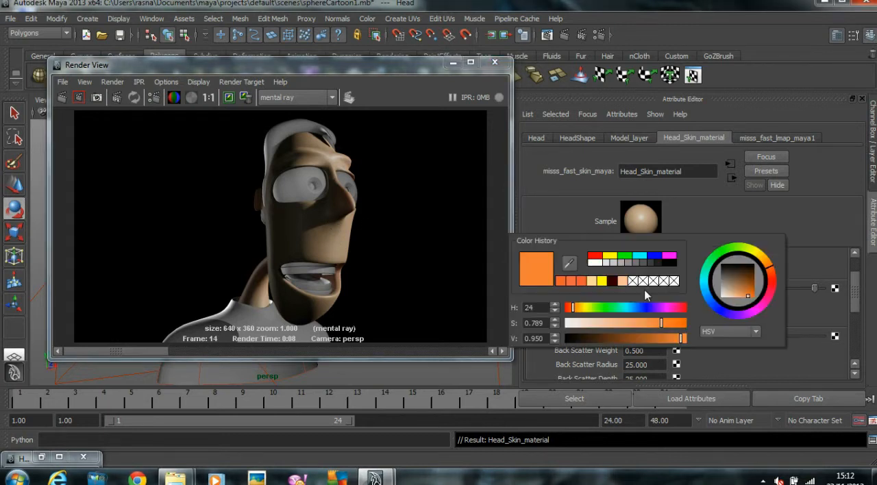
pyautogui.click(562, 280)
pyautogui.scroll(1, 675, 309)
pyautogui.scroll(-1, 676, 312)
pyautogui.moveTo(654, 302); pyautogui.dragTo(575, 305)
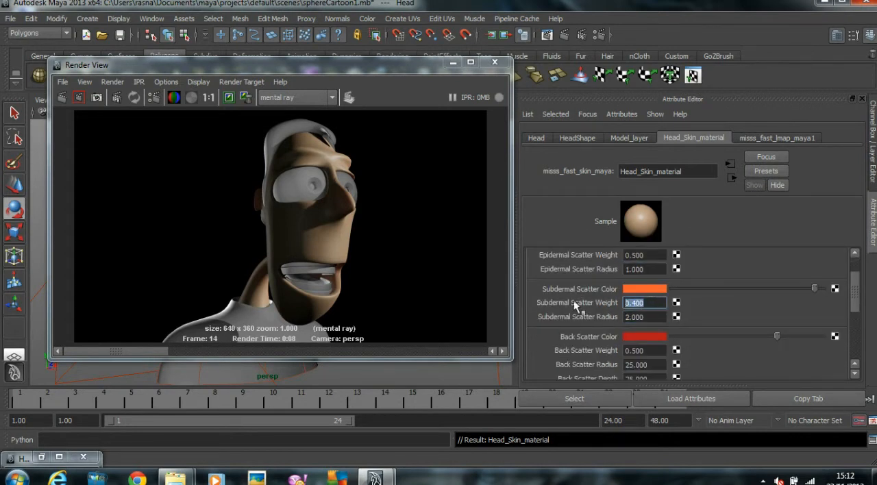
pyautogui.write('0.700')
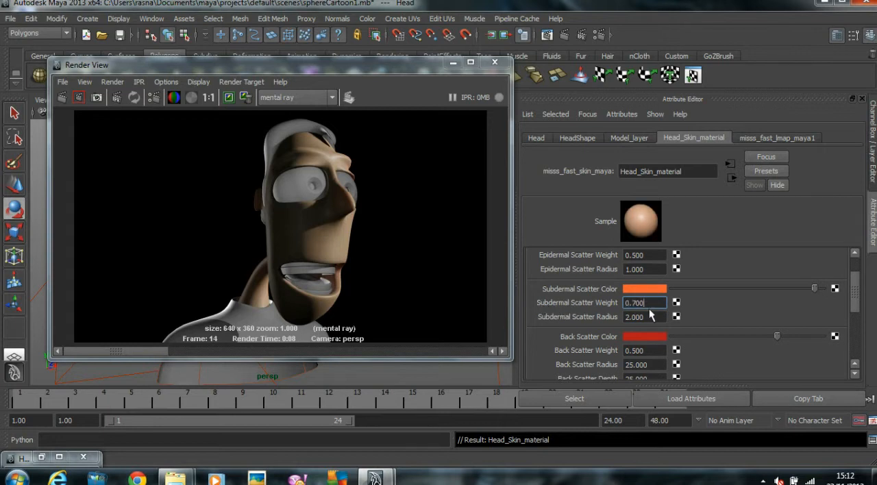
# Step: Render the head with the new subdermal colour and weight and check it against the kept images
pyautogui.click(63, 97)
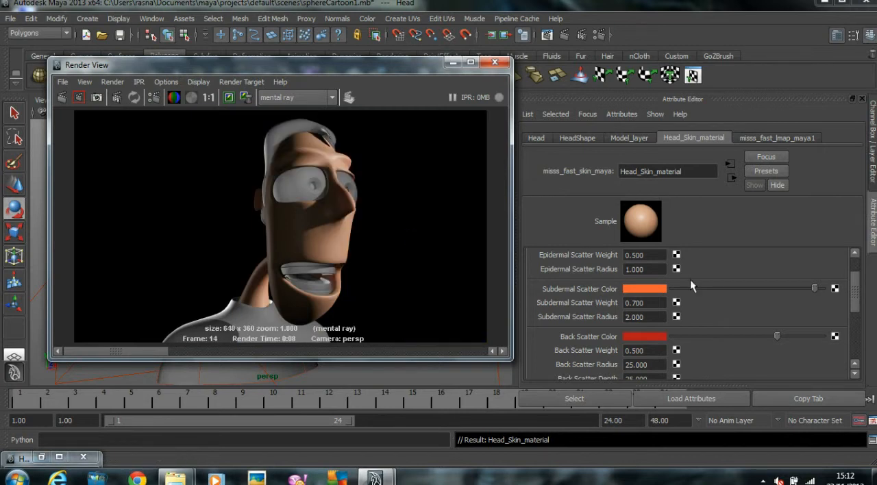
pyautogui.moveTo(144, 349); pyautogui.dragTo(101, 351)
# Step: Set the Algorithm control Scale Conversion of Head_Skin_material to 2 and re-render the perspective view
pyautogui.scroll(-5, 544, 289)
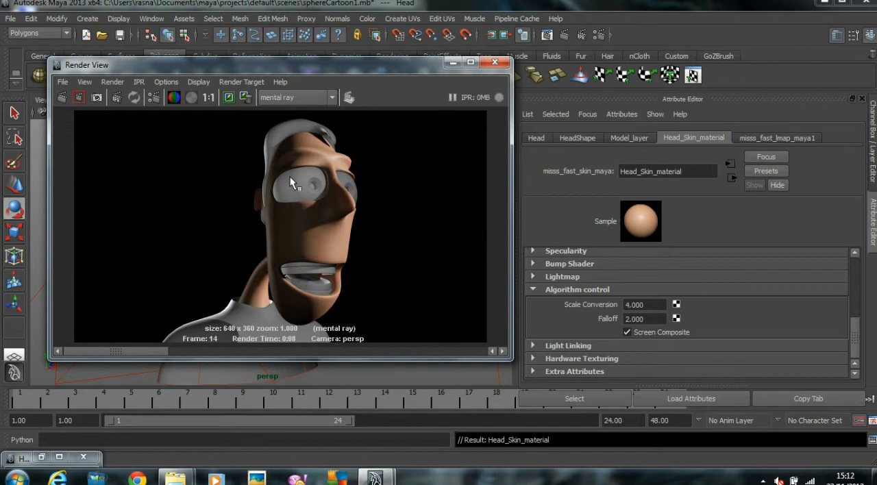
pyautogui.click(651, 304)
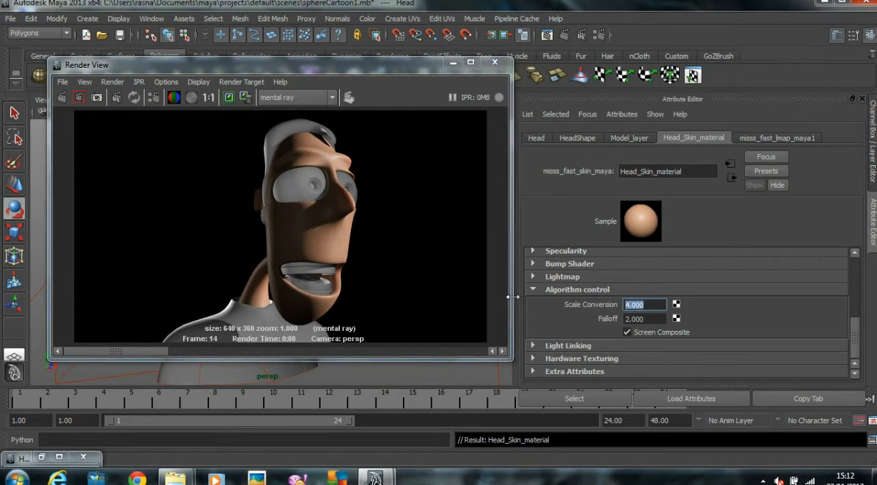
pyautogui.write('2.000')
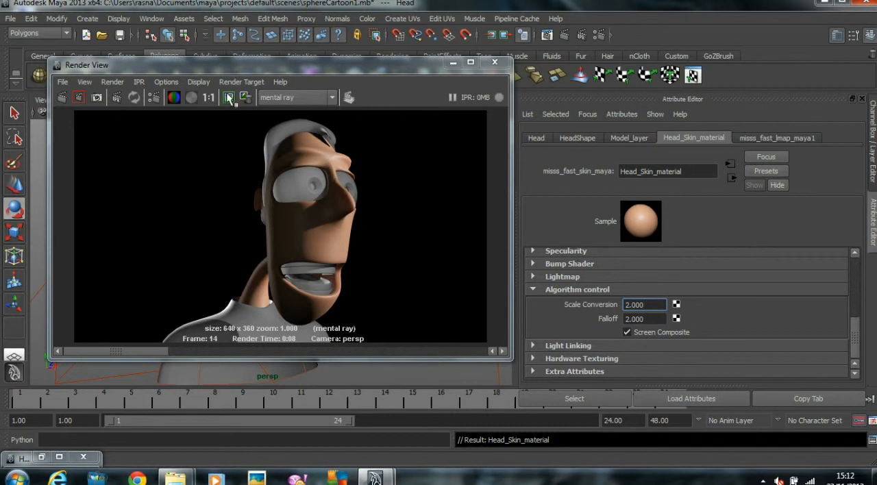
pyautogui.click(61, 98)
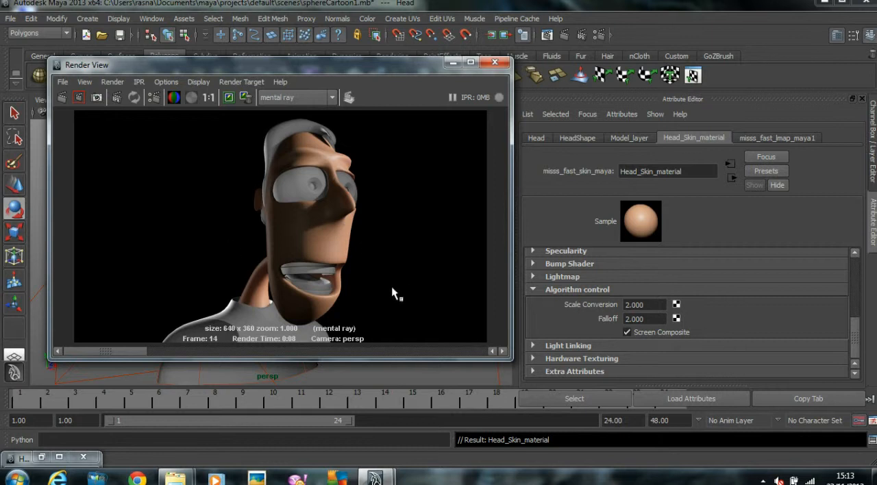
pyautogui.scroll(5, 677, 319)
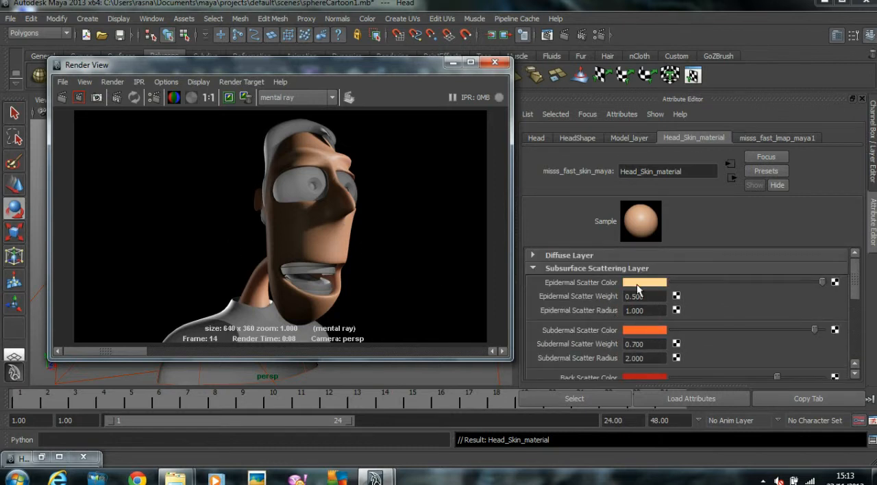
# Step: Select the Hair mesh in the viewport and assign a new Blinn material to it, moving the render window aside as needed
pyautogui.moveTo(316, 68); pyautogui.dragTo(539, 93)
pyautogui.click(258, 171)
pyautogui.moveTo(317, 96); pyautogui.dragTo(330, 160)
pyautogui.moveTo(272, 166); pyautogui.dragTo(409, 356, button='right')
pyautogui.moveTo(358, 147); pyautogui.dragTo(151, 129)
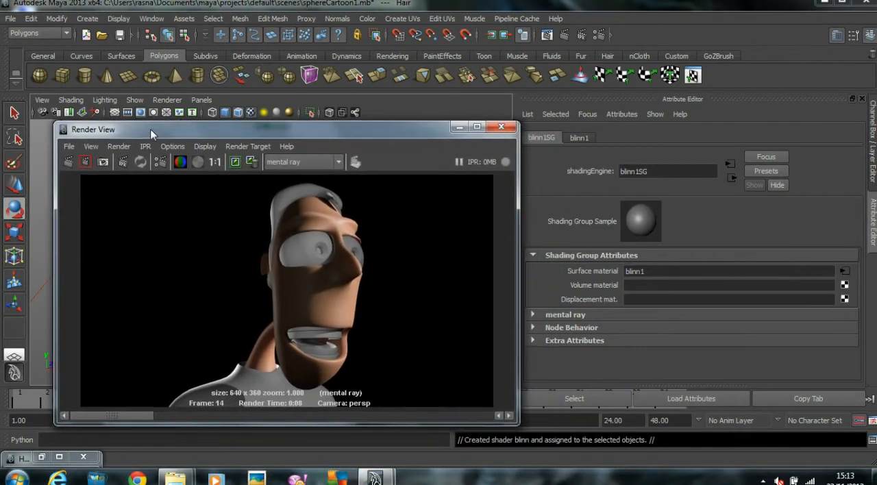
# Step: Rename the hair's Blinn shader as Hair_material
pyautogui.click(578, 137)
pyautogui.doubleClick(656, 165)
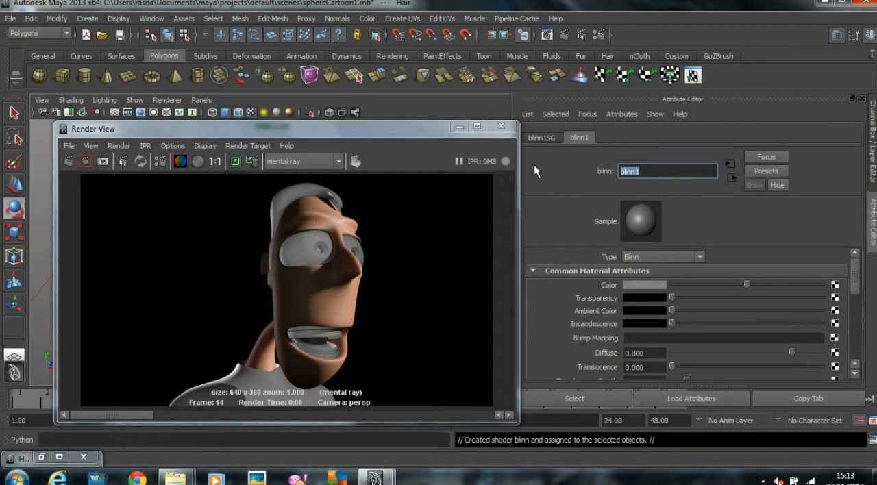
pyautogui.write('Hair_material')
pyautogui.press('Return')
# Step: Change the Color of Hair_material to a very dark, nearly black grey and render the perspective view
pyautogui.click(643, 287)
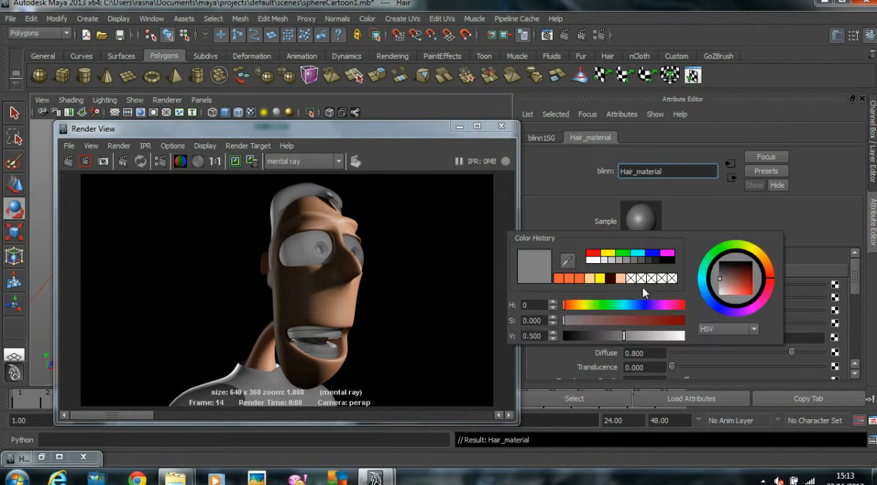
pyautogui.click(611, 280)
pyautogui.moveTo(747, 268); pyautogui.dragTo(720, 270)
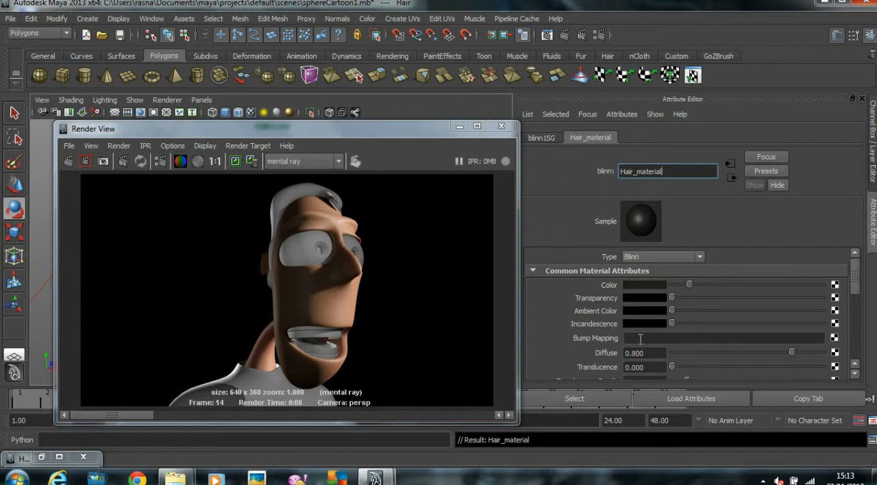
pyautogui.scroll(-3, 837, 301)
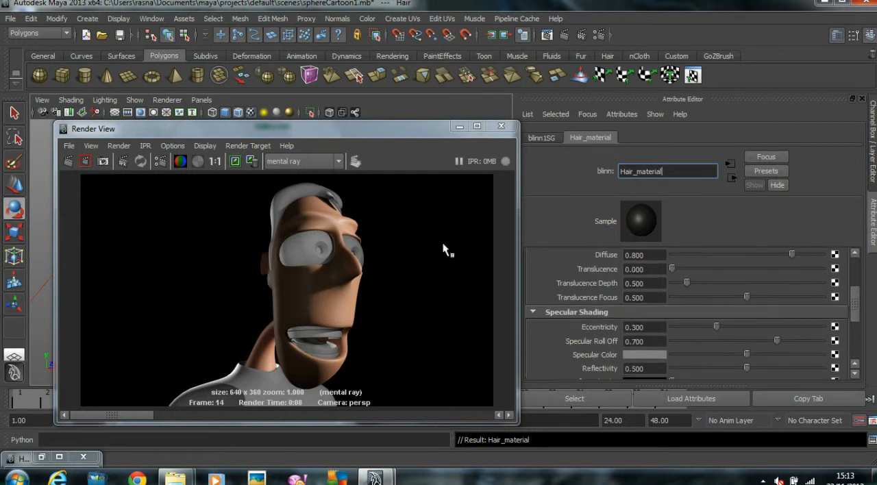
pyautogui.click(67, 161)
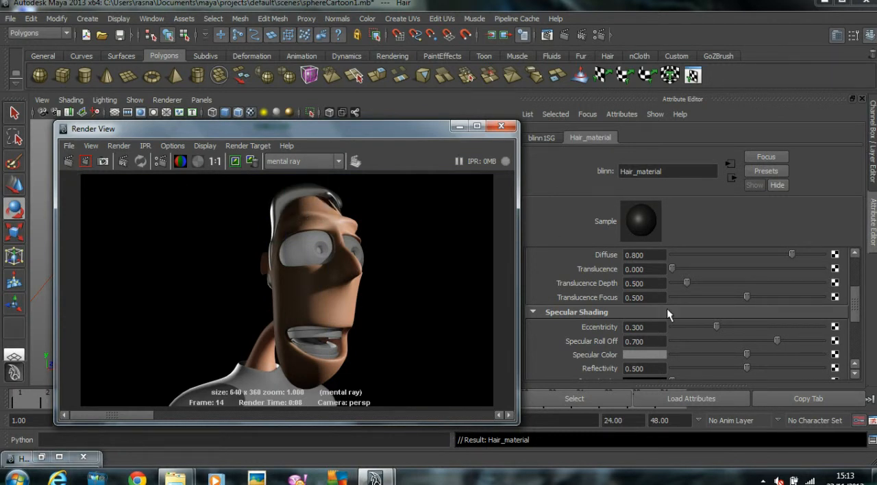
# Step: Darken the Specular Color of Hair_material and render only a region around the hair and eyes
pyautogui.moveTo(730, 357); pyautogui.dragTo(693, 358)
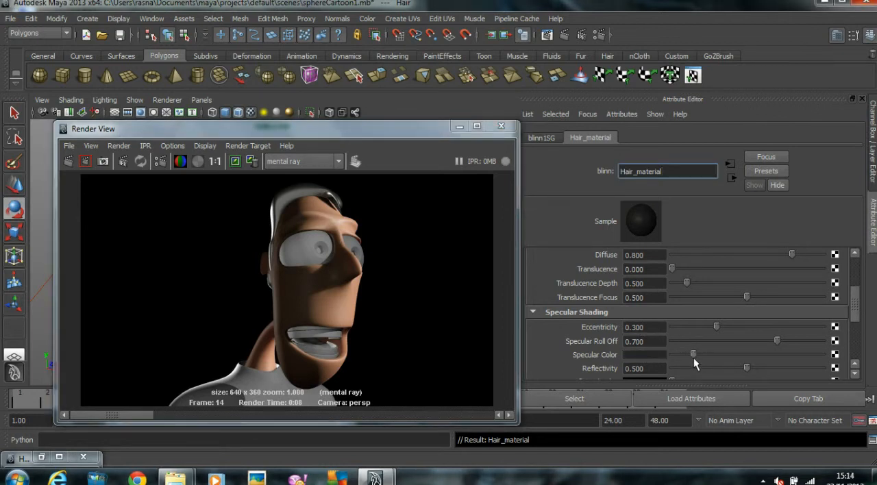
pyautogui.moveTo(257, 184); pyautogui.dragTo(371, 272)
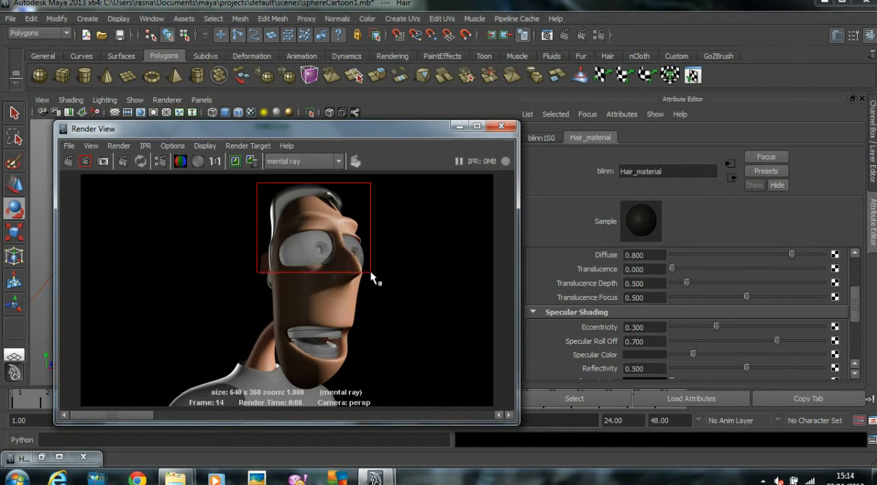
pyautogui.click(85, 161)
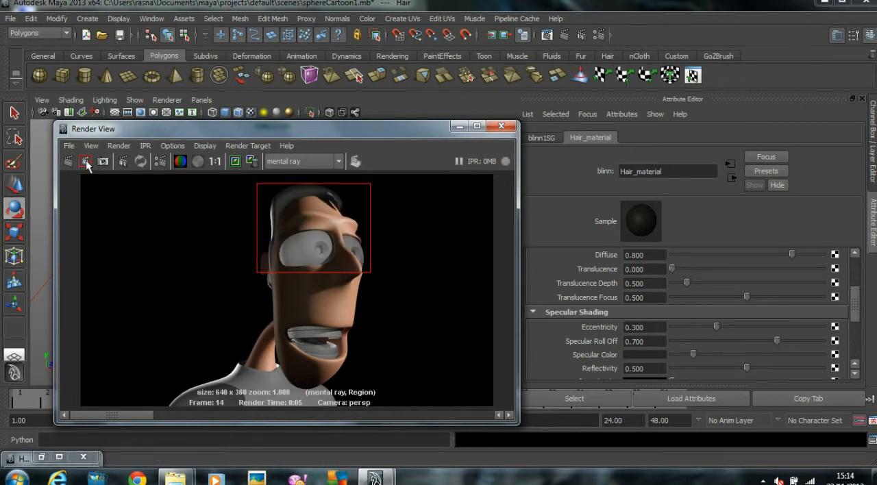
# Step: Set Hair_material's Eccentricity to 0.167 and Specular Roll Off to 0.185, darken its Specular Color further, and re-render the region
pyautogui.moveTo(690, 356); pyautogui.dragTo(699, 340)
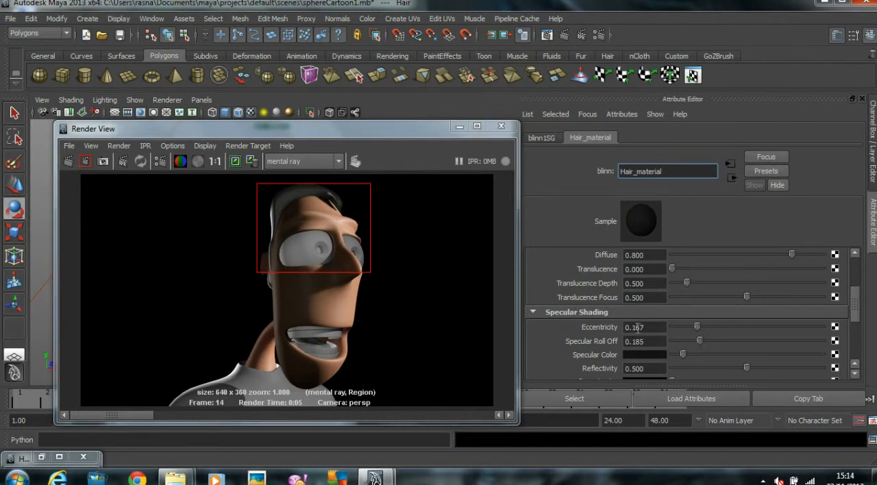
pyautogui.click(85, 161)
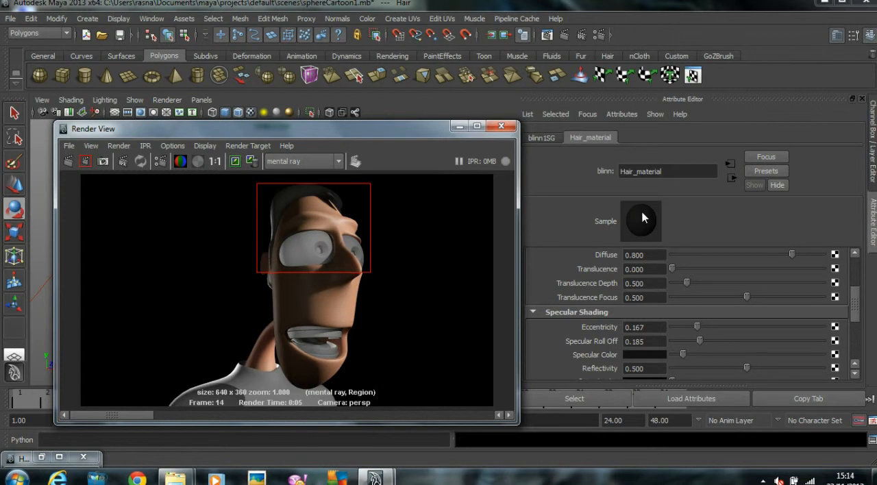
# Step: Darken the base Color of Hair_material slightly more and render the hair region again
pyautogui.scroll(3, 719, 293)
pyautogui.moveTo(687, 286); pyautogui.dragTo(677, 286)
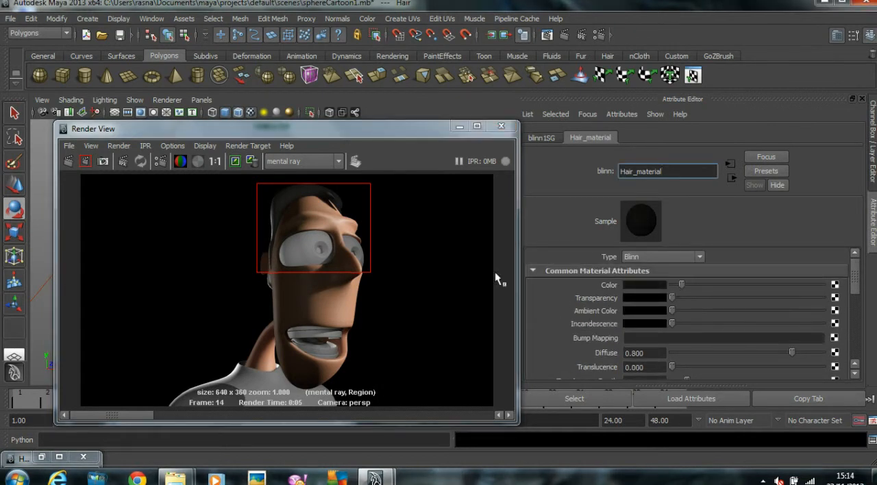
pyautogui.click(86, 161)
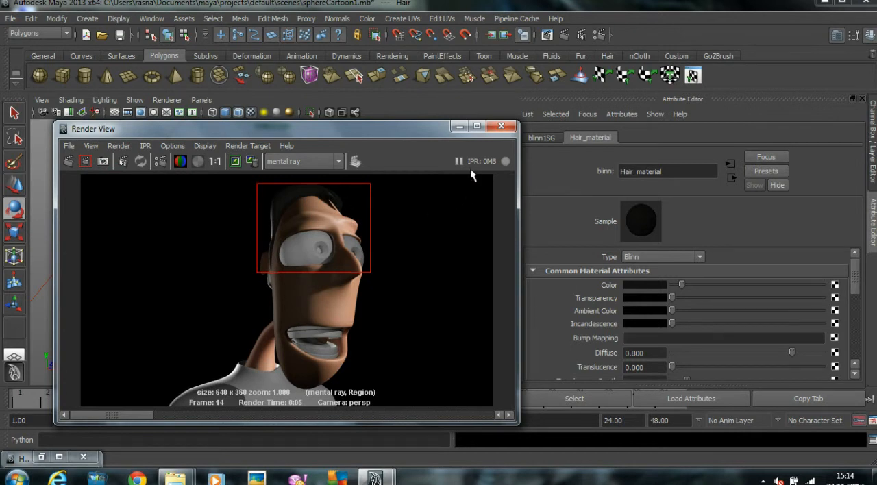
# Step: Set the Environment Background Color of the perspective camera to a dark grey and render the full view
pyautogui.moveTo(240, 133); pyautogui.dragTo(563, 92)
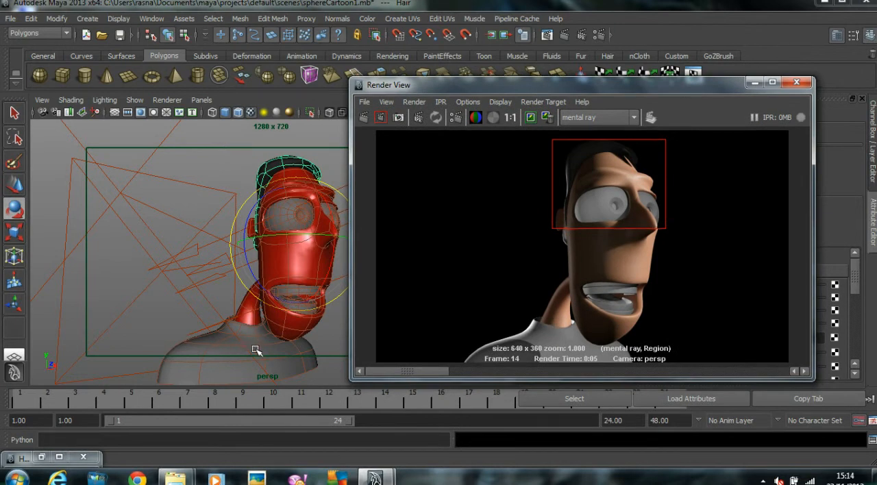
pyautogui.click(41, 99)
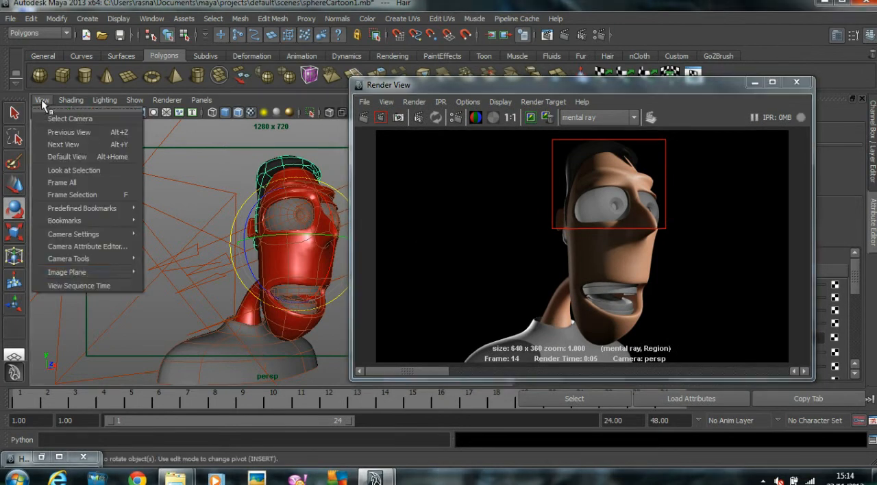
pyautogui.moveTo(82, 258)
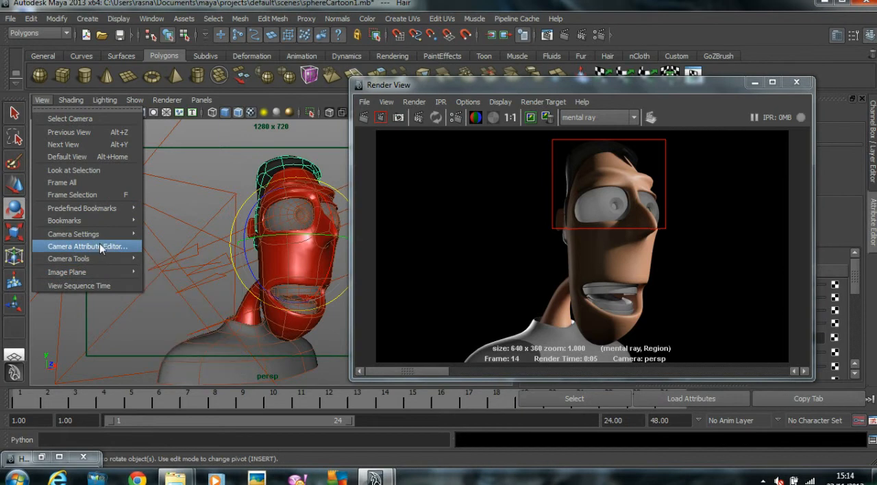
pyautogui.click(100, 244)
pyautogui.moveTo(458, 86); pyautogui.dragTo(151, 80)
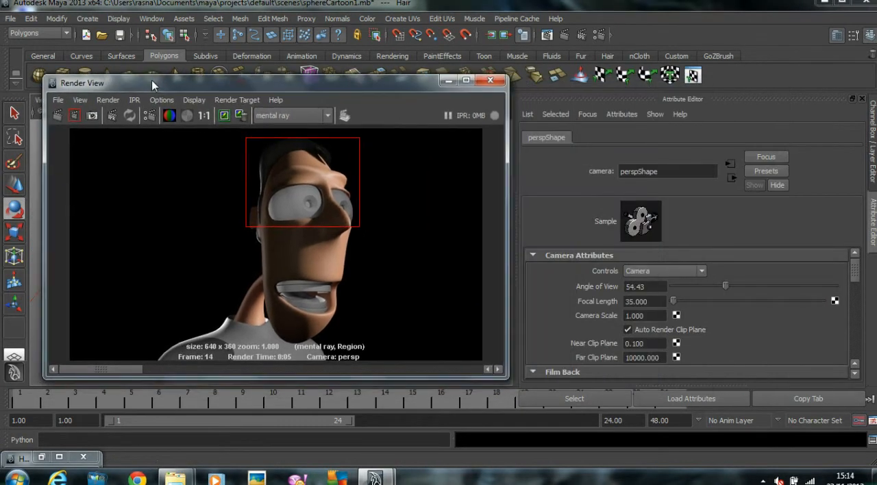
pyautogui.scroll(-10, 731, 312)
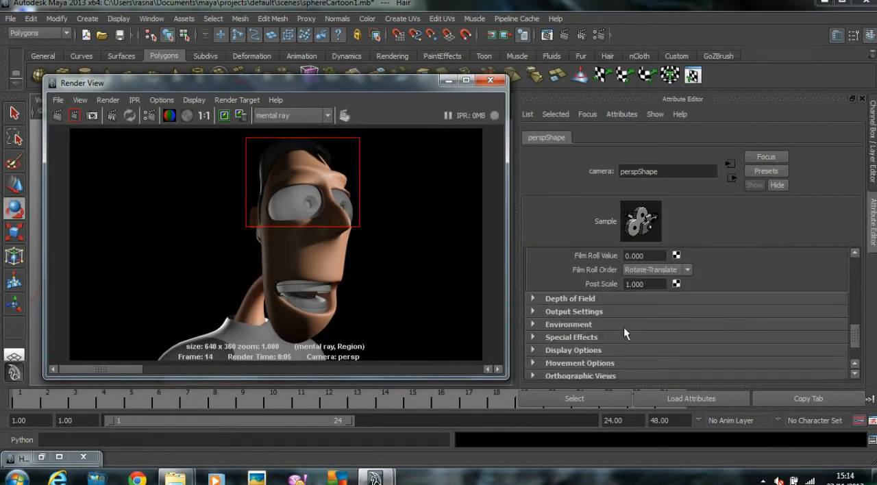
pyautogui.click(570, 325)
pyautogui.moveTo(670, 337); pyautogui.dragTo(699, 339)
pyautogui.click(58, 115)
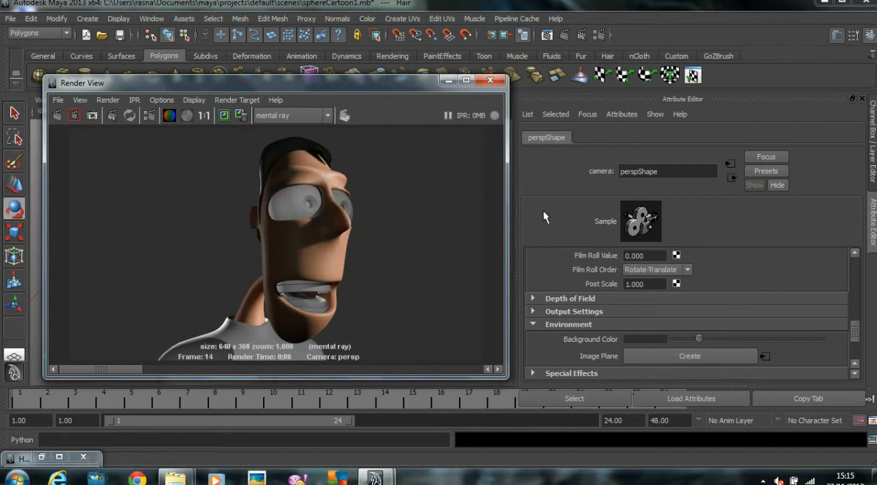
# Step: Assign a new Blinn material to the shirt and name it Shirt_material
pyautogui.moveTo(343, 84); pyautogui.dragTo(550, 42)
pyautogui.click(169, 374)
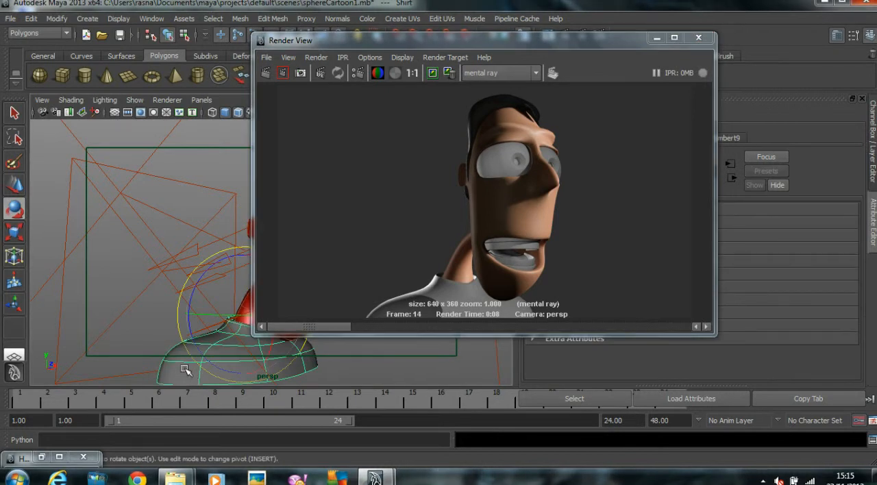
pyautogui.rightClick(186, 371)
pyautogui.moveTo(186, 371); pyautogui.dragTo(288, 393, button='right')
pyautogui.moveTo(341, 40); pyautogui.dragTo(137, 76)
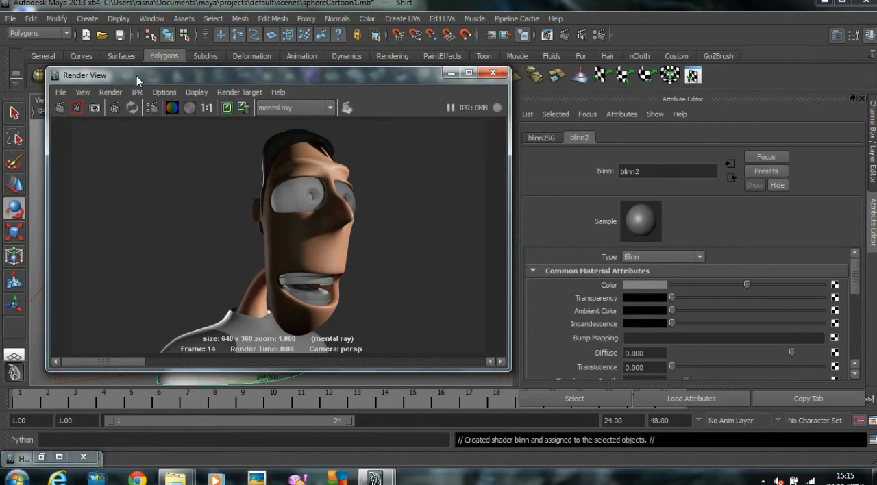
pyautogui.doubleClick(667, 171)
pyautogui.write('Shir')
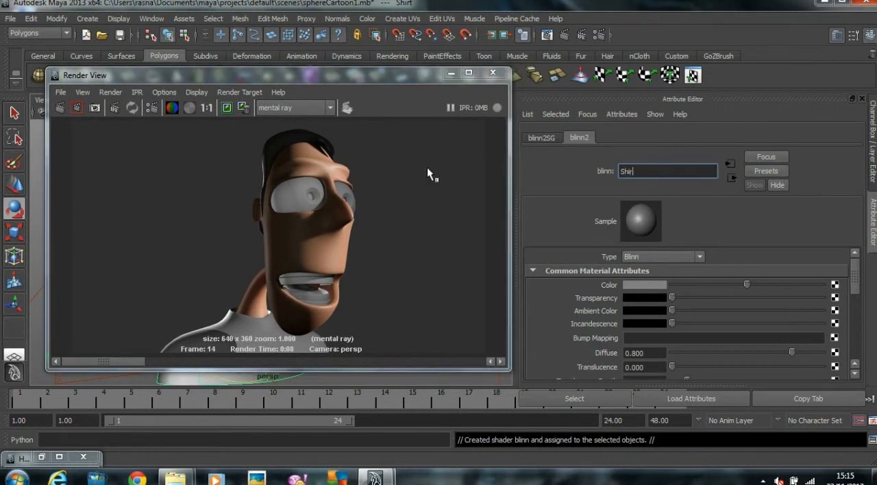
pyautogui.write('t_material')
# Step: Try to map a Grid texture to the Color of the shirt's Blinn material
pyautogui.click(834, 285)
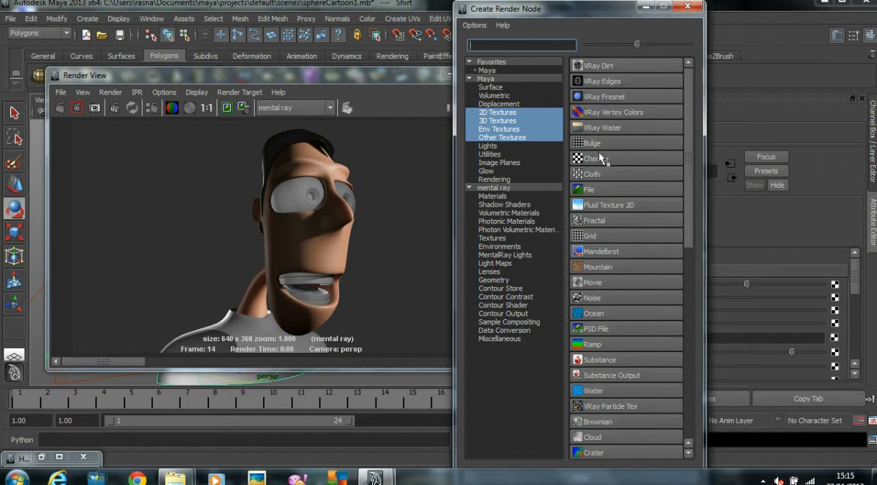
pyautogui.click(595, 236)
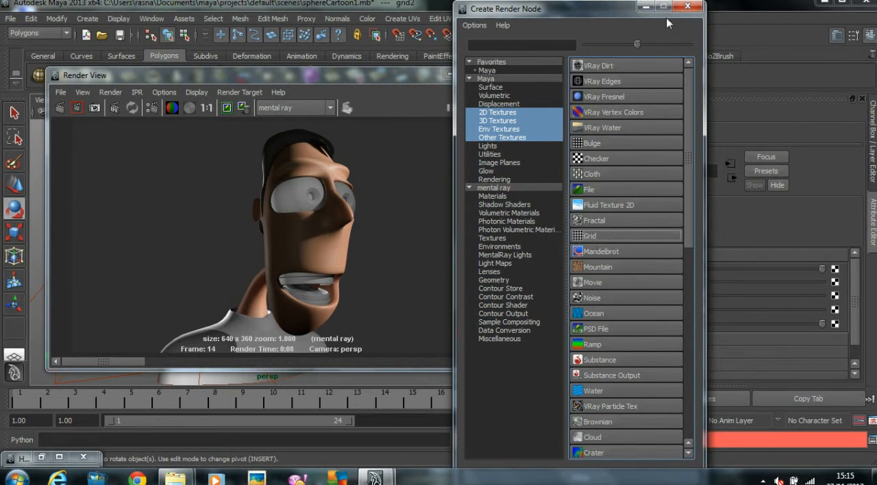
pyautogui.moveTo(666, 17); pyautogui.dragTo(412, 17)
pyautogui.click(433, 7)
# Step: Give the grid texture a yellow Line Color and a green Filler Color, with U Width 0.109 and V Width 0.114
pyautogui.click(654, 269)
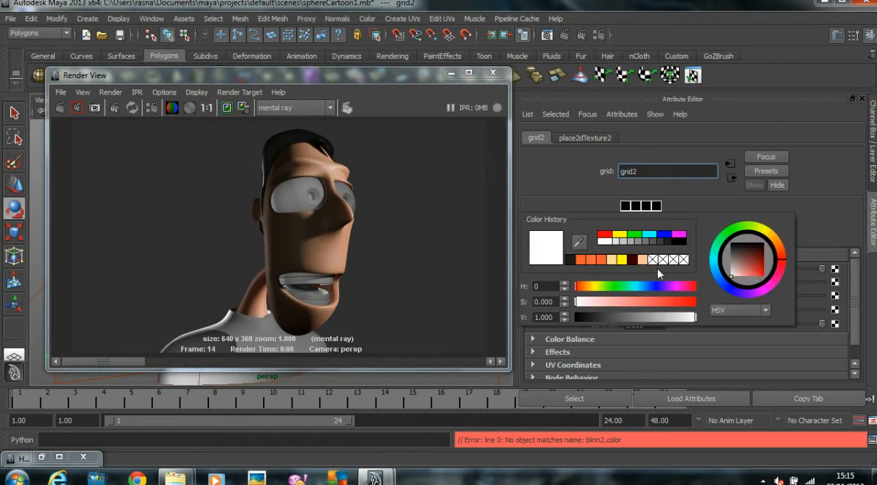
pyautogui.click(621, 260)
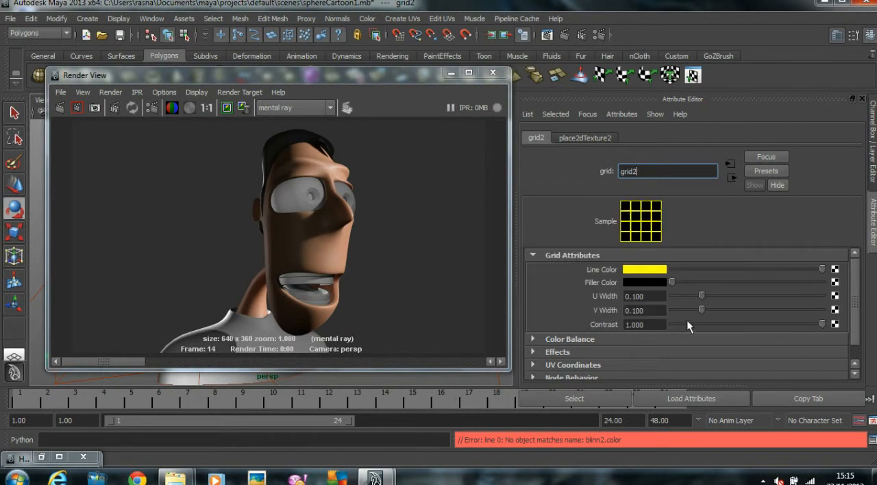
pyautogui.click(654, 282)
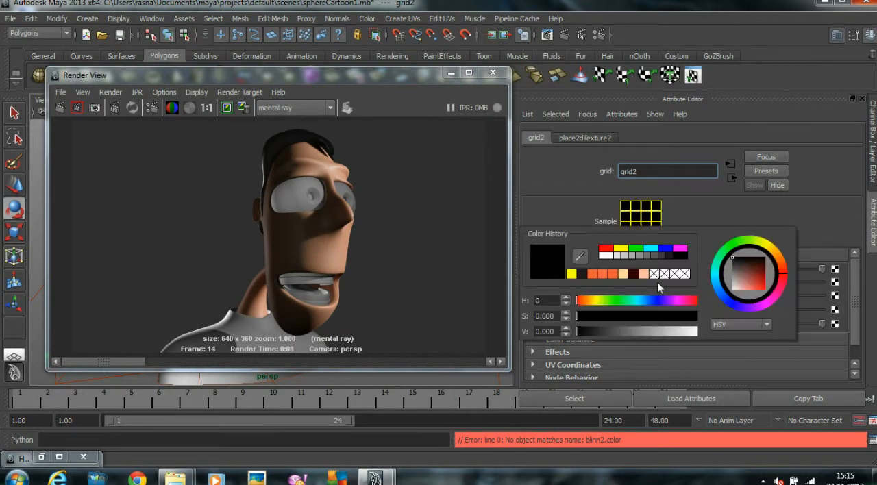
pyautogui.click(738, 245)
pyautogui.click(763, 282)
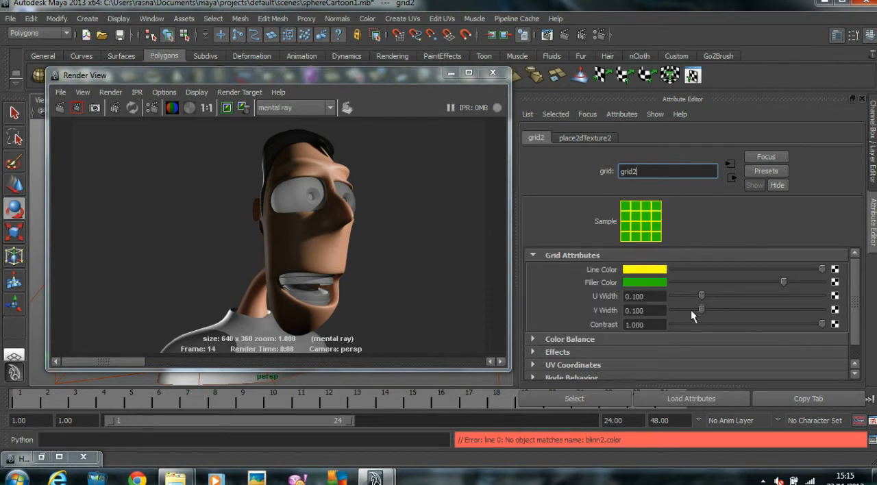
pyautogui.moveTo(699, 312)
pyautogui.mouseDown()
pyautogui.moveTo(688, 308)
pyautogui.moveTo(689, 295)
pyautogui.moveTo(718, 298)
pyautogui.moveTo(693, 311)
pyautogui.moveTo(714, 309)
pyautogui.moveTo(704, 296)
pyautogui.moveTo(705, 310)
pyautogui.mouseUp()
pyautogui.scroll(-1, 718, 307)
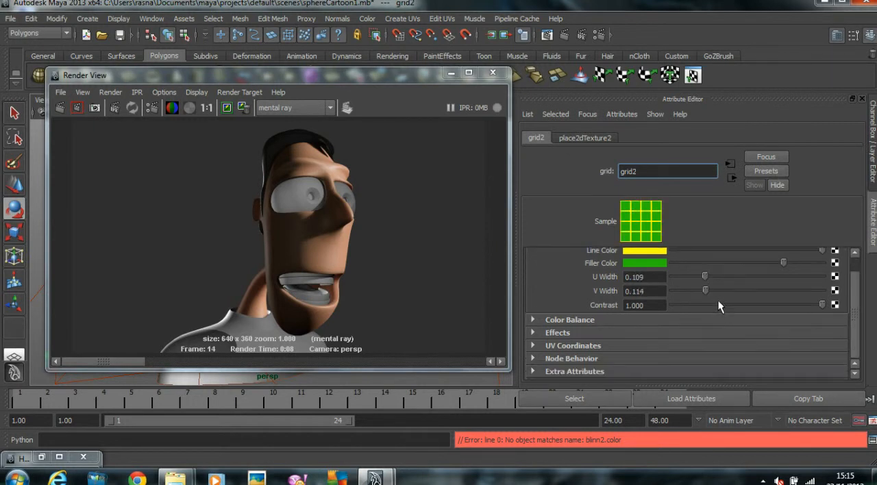
# Step: Set the grid texture's Repeat UV to 100 in both directions and render the perspective view
pyautogui.click(585, 136)
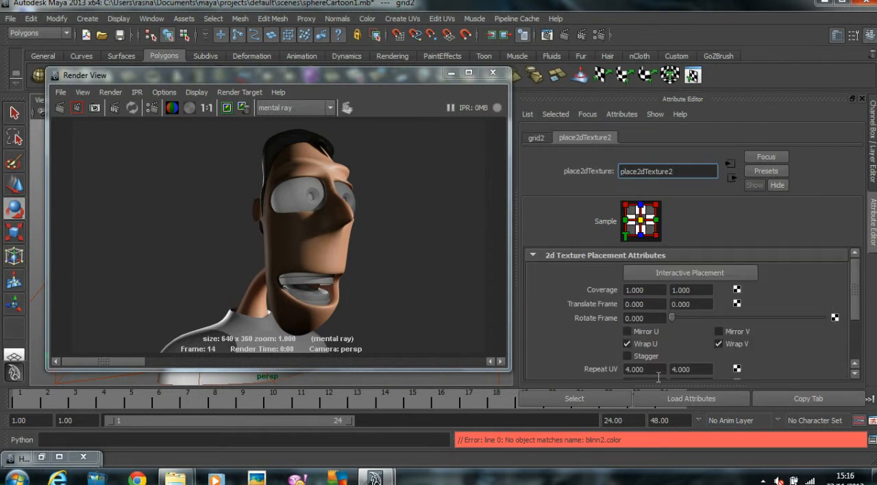
pyautogui.scroll(-4, 653, 334)
pyautogui.click(659, 293)
pyautogui.write('100')
pyautogui.press('Tab')
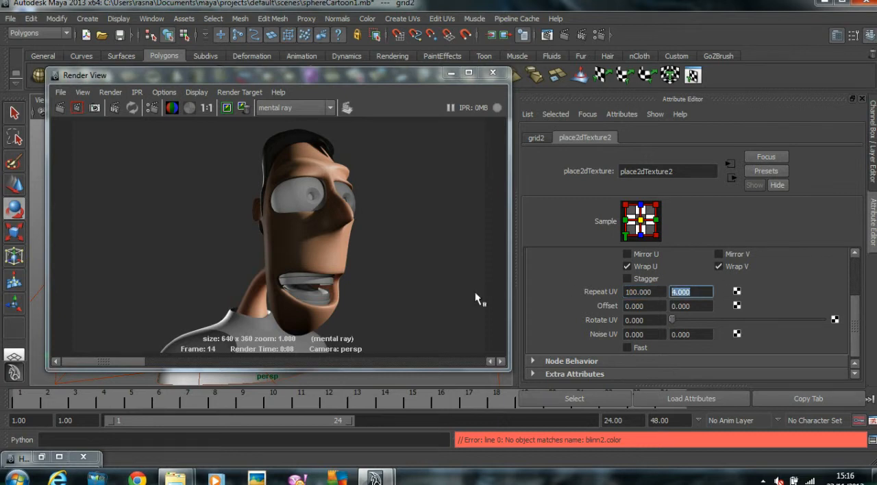
pyautogui.write('100.000')
pyautogui.click(60, 106)
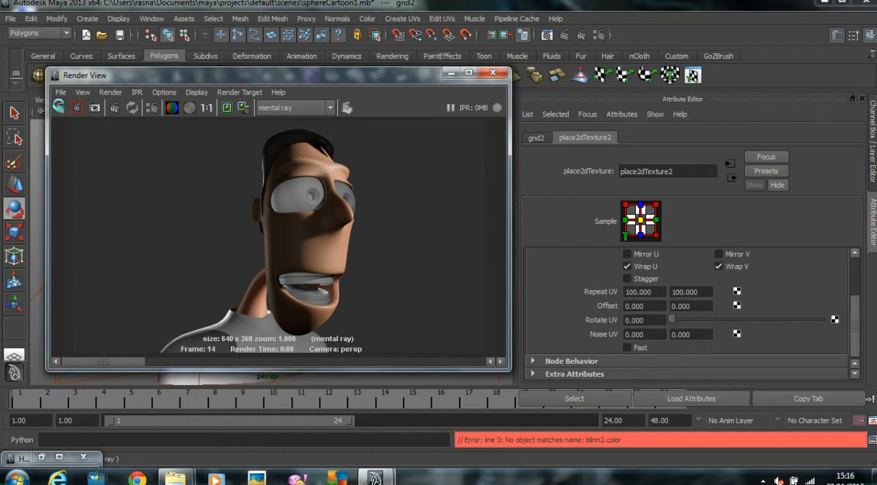
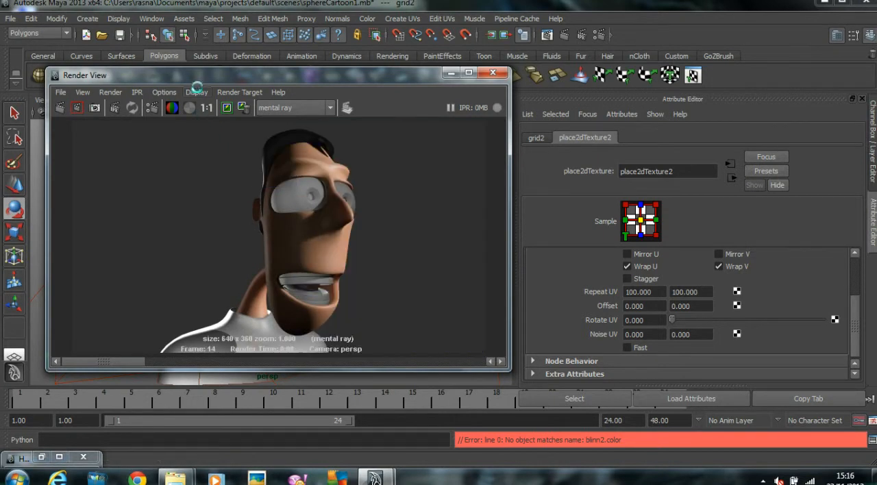
# Step: Map a Grid texture to the Color of the shirt's Shirt_material Blinn
pyautogui.moveTo(241, 82); pyautogui.dragTo(256, 2)
pyautogui.click(240, 379)
pyautogui.moveTo(455, 5); pyautogui.dragTo(376, 9)
pyautogui.click(729, 137)
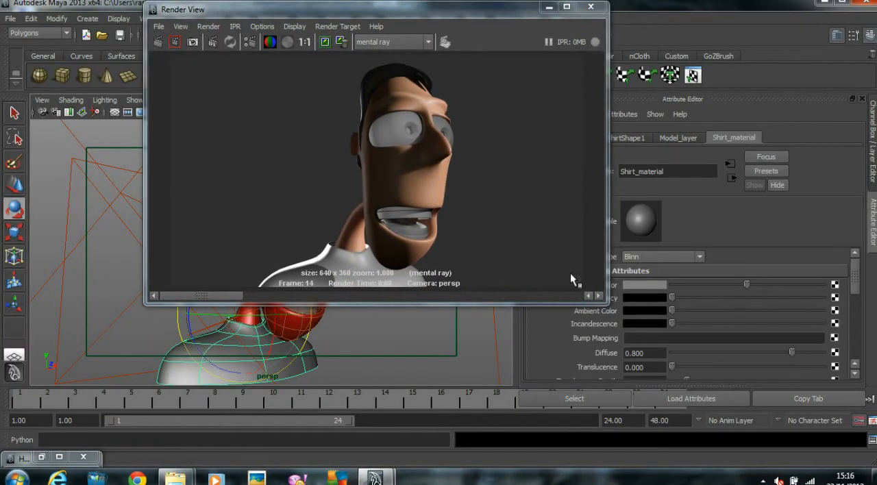
pyautogui.moveTo(470, 16); pyautogui.dragTo(400, 76)
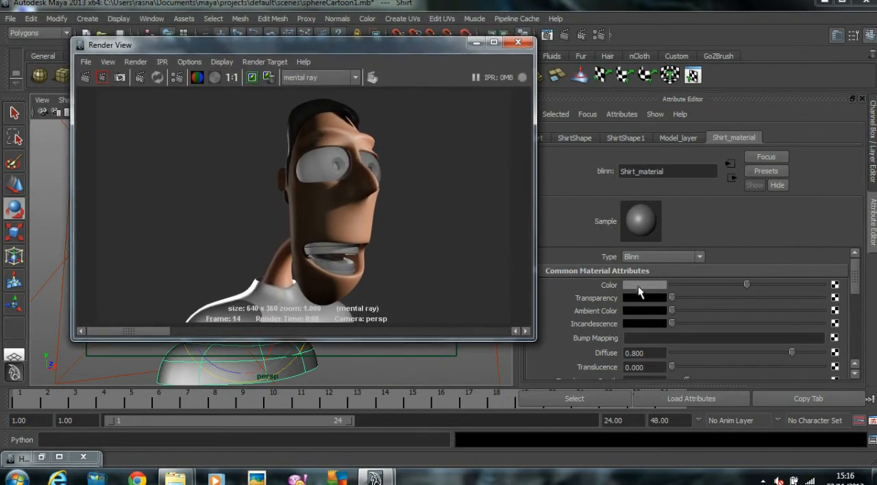
pyautogui.click(834, 284)
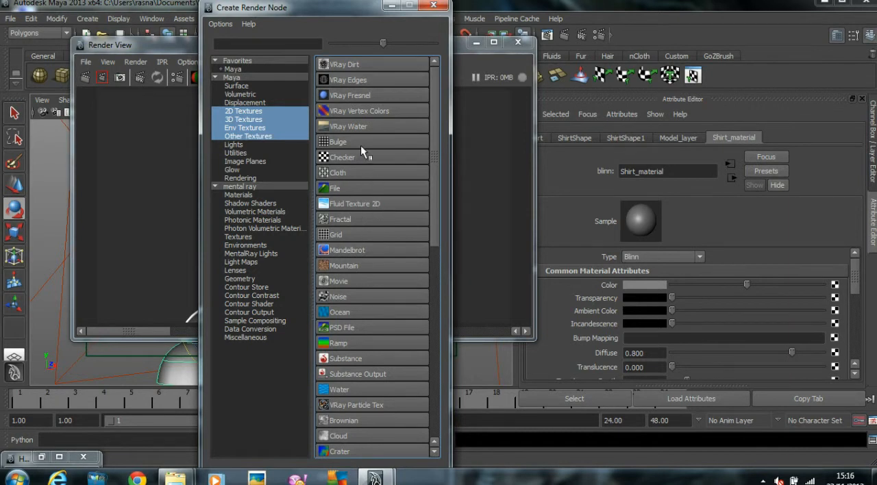
pyautogui.click(351, 235)
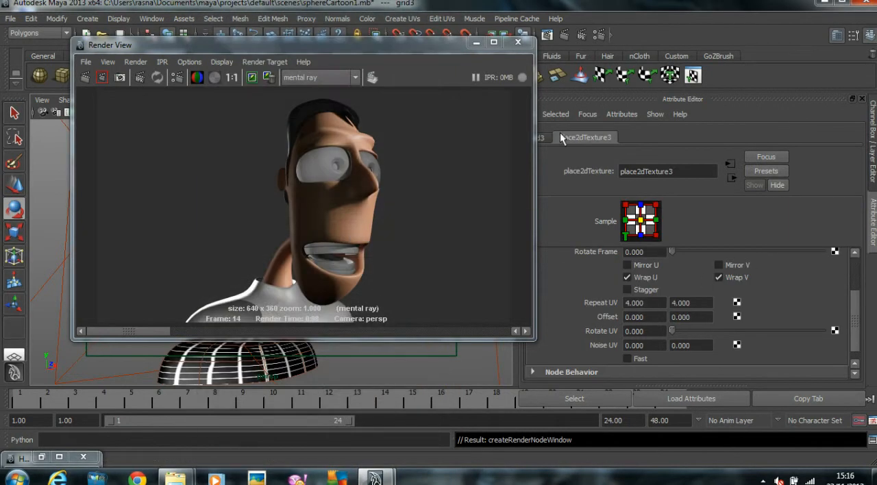
# Step: Set the grid texture's Repeat UV to 100 in both directions
pyautogui.doubleClick(634, 302)
pyautogui.write('100')
pyautogui.press('Return')
pyautogui.doubleClick(693, 302)
pyautogui.write('100')
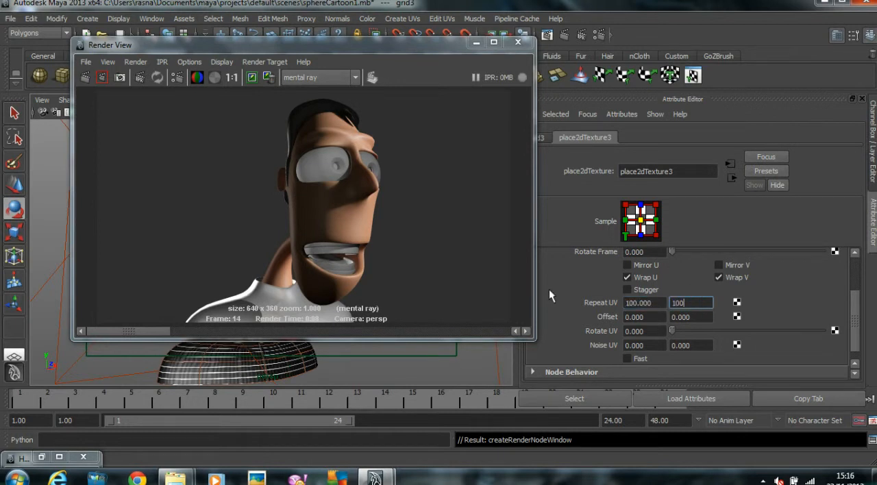
pyautogui.press('Return')
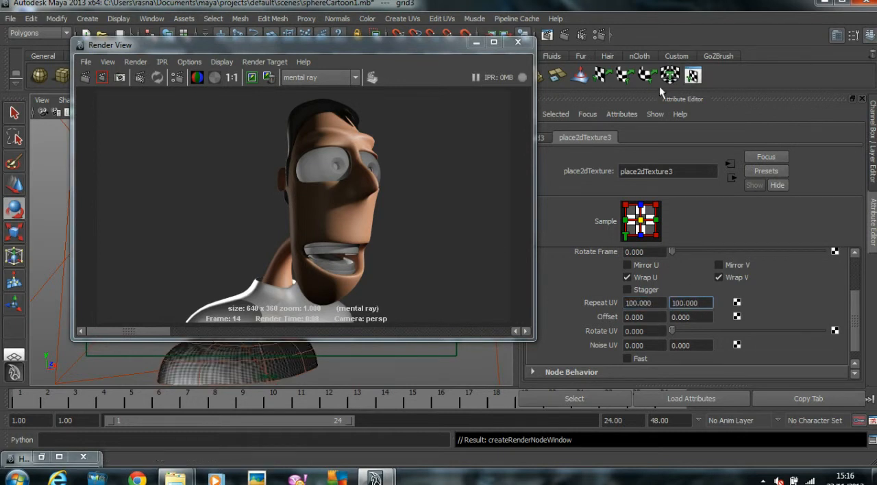
# Step: Give the shirt's grid texture a yellow Line Color and a green Filler Color
pyautogui.click(541, 137)
pyautogui.click(662, 276)
pyautogui.scroll(1, 689, 283)
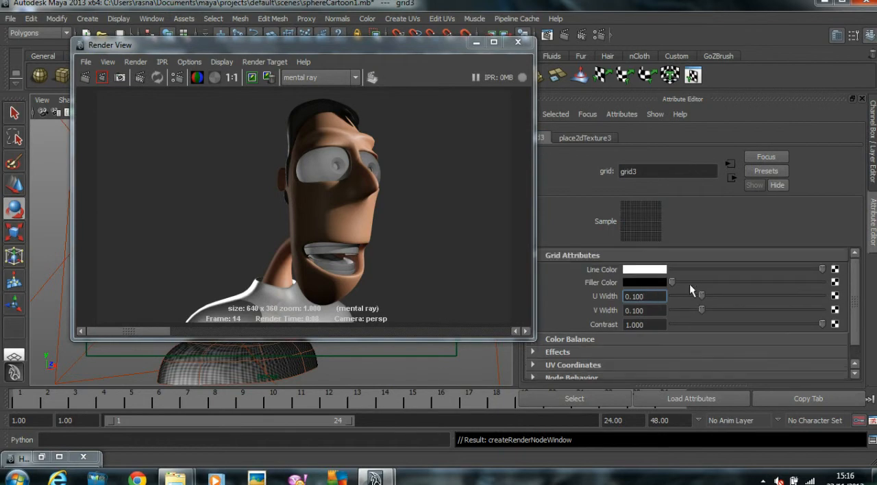
pyautogui.click(641, 268)
pyautogui.click(563, 258)
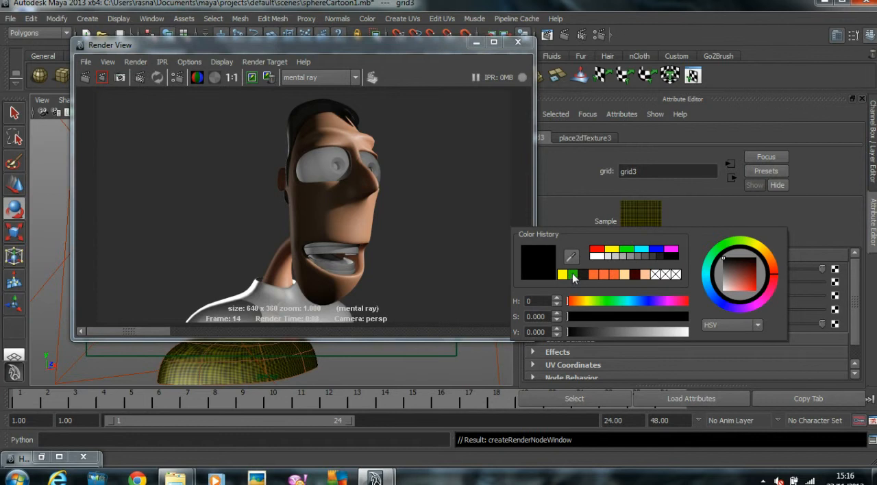
pyautogui.click(573, 275)
# Step: Render only a region around the shirt and enlarge the render window to inspect it
pyautogui.moveTo(337, 38); pyautogui.dragTo(323, 51)
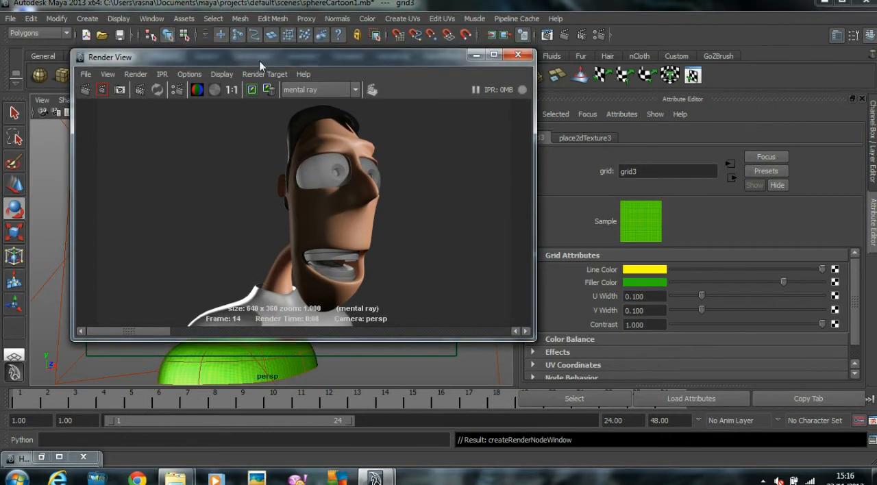
pyautogui.moveTo(134, 268); pyautogui.dragTo(480, 327)
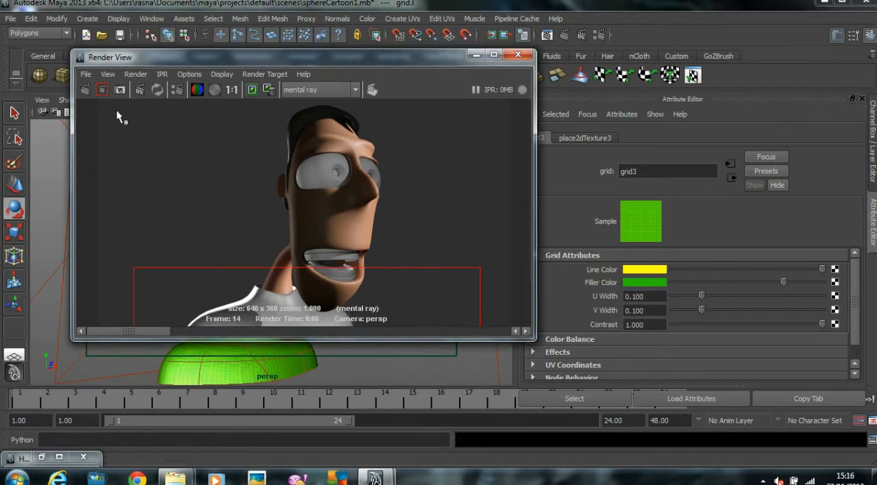
pyautogui.click(102, 90)
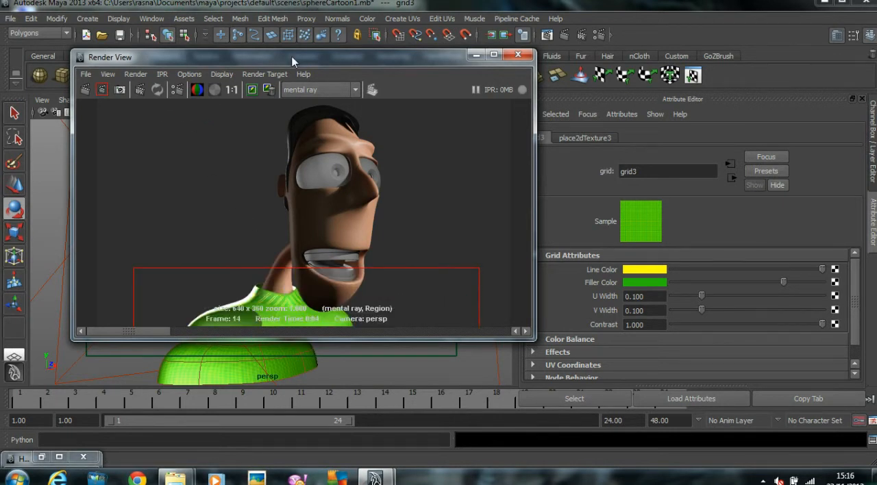
pyautogui.moveTo(293, 62); pyautogui.dragTo(482, 11)
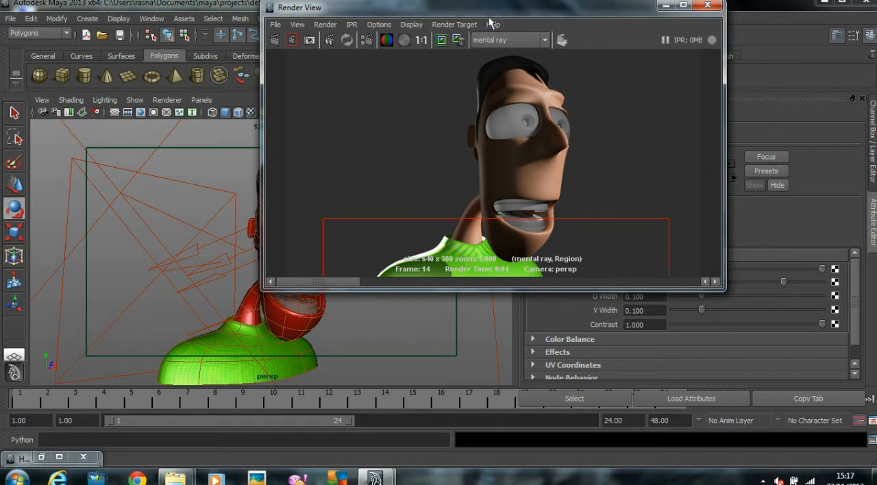
pyautogui.doubleClick(406, 5)
pyautogui.moveTo(427, 4); pyautogui.dragTo(541, 5)
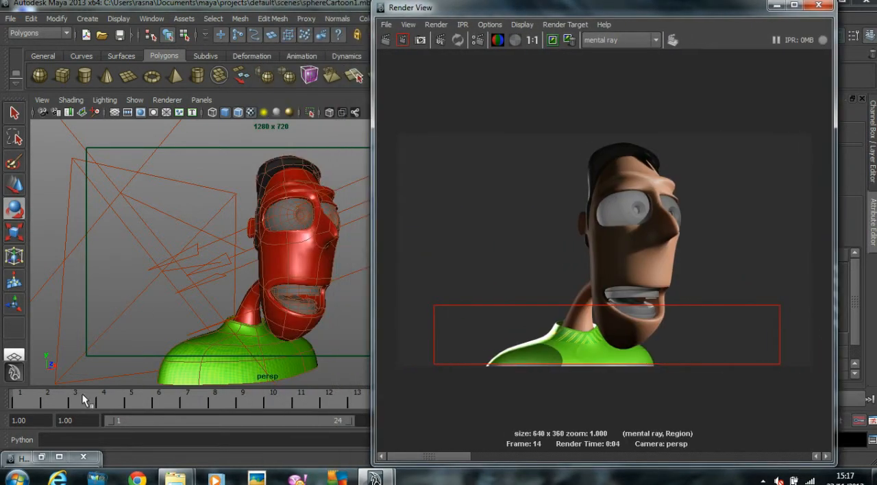
# Step: Apply Cylindrical Mapping to the shirt and widen the projection's horizontal sweep to 360 degrees
pyautogui.click(213, 377)
pyautogui.moveTo(399, 10); pyautogui.dragTo(430, 47)
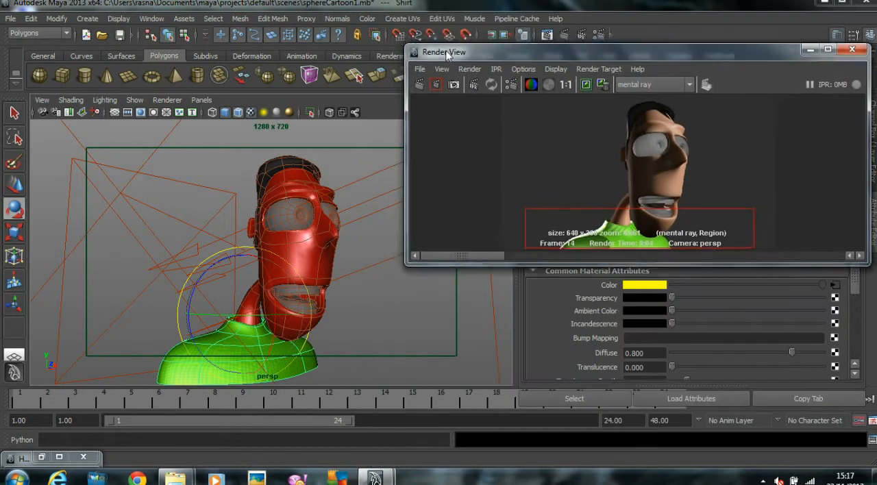
pyautogui.moveTo(509, 257); pyautogui.dragTo(510, 372)
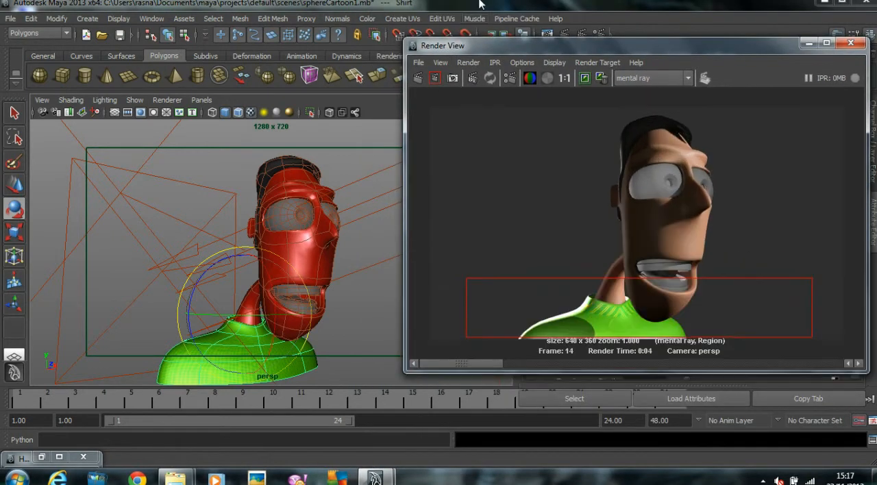
pyautogui.click(409, 19)
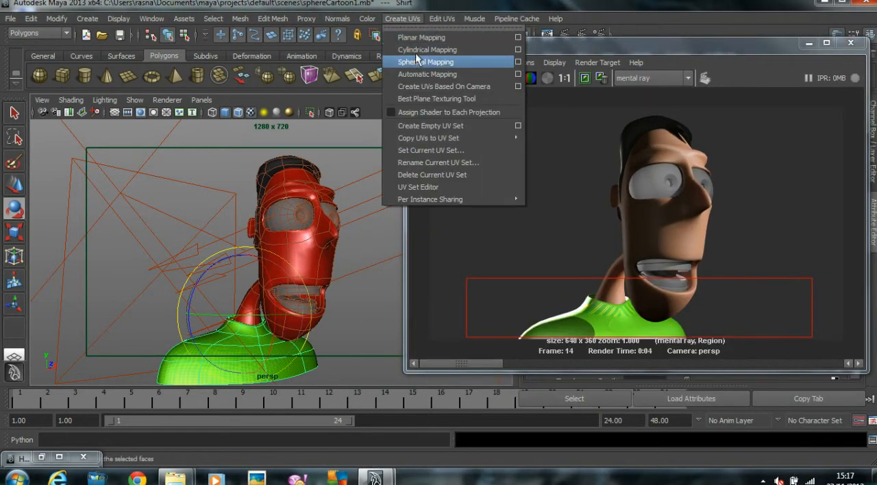
pyautogui.click(426, 50)
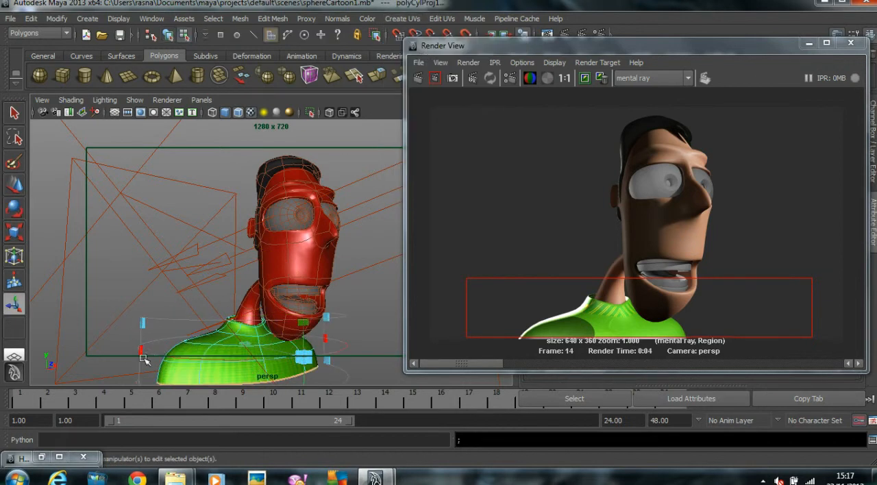
pyautogui.moveTo(141, 351); pyautogui.dragTo(269, 329)
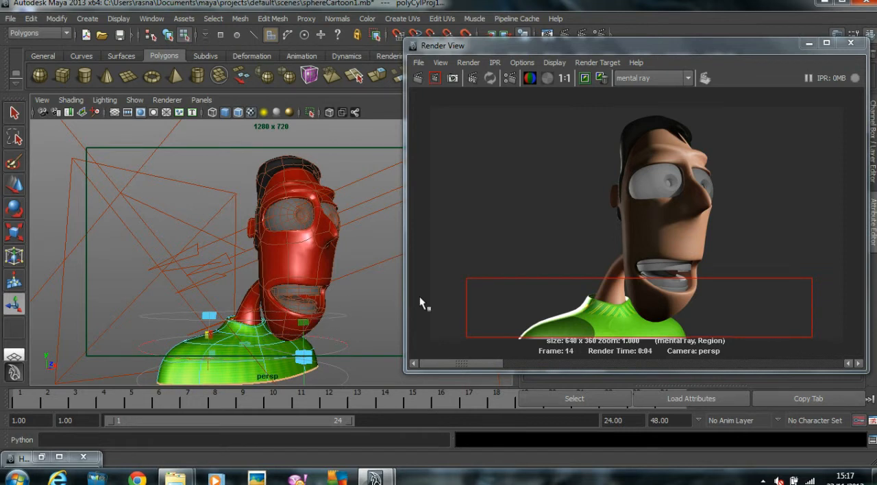
# Step: Render the full perspective view with mental ray to check the remapped shirt texture
pyautogui.click(423, 79)
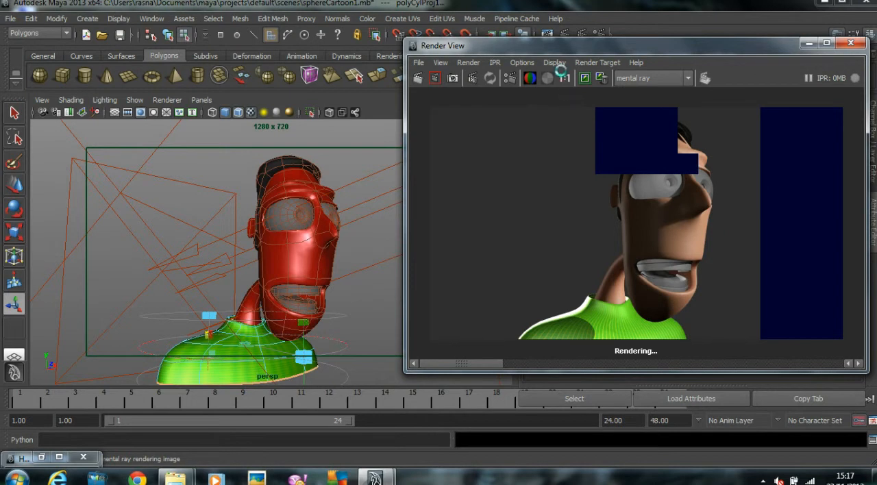
pyautogui.moveTo(541, 56); pyautogui.dragTo(226, 51)
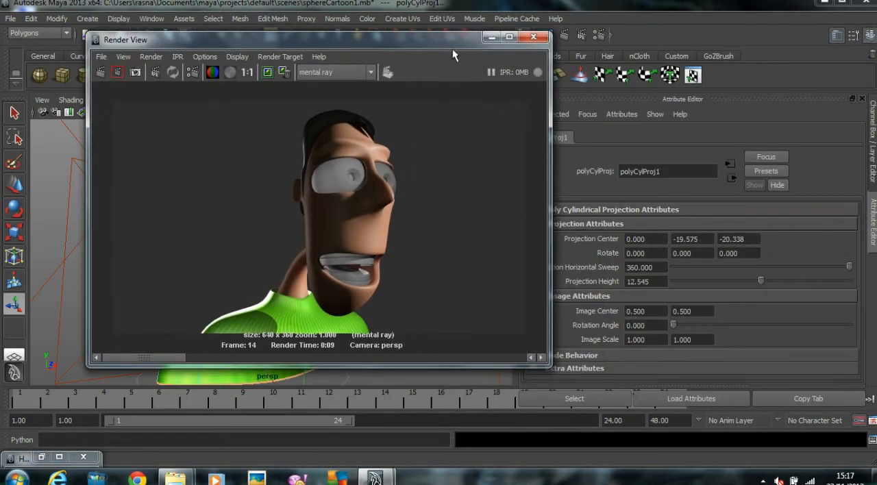
pyautogui.moveTo(427, 39); pyautogui.dragTo(721, 48)
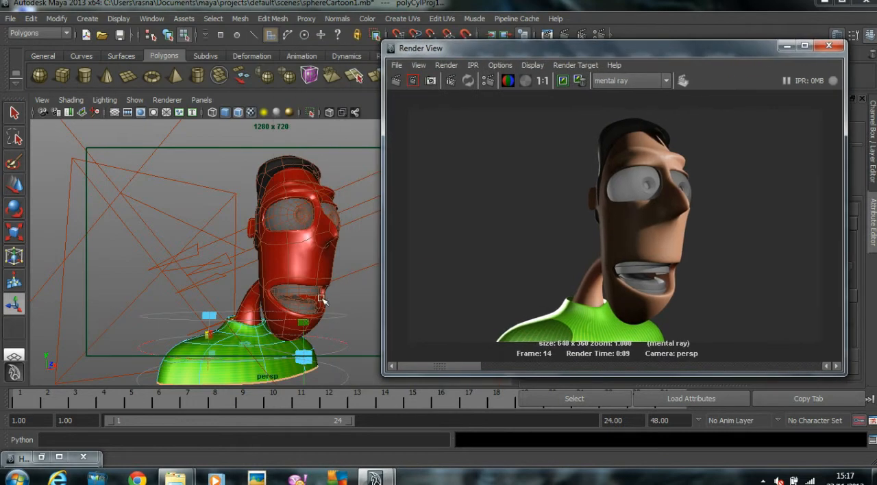
# Step: Select the character's left eye and isolate it in the perspective view
pyautogui.click(284, 215)
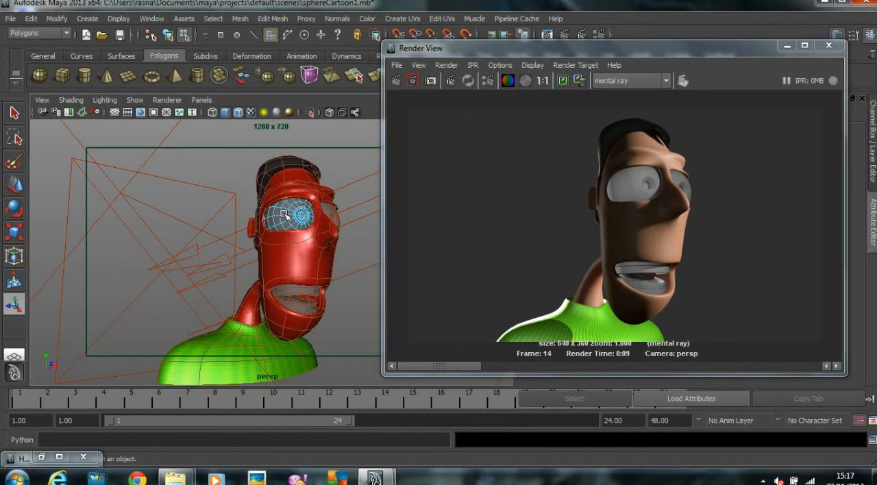
pyautogui.moveTo(281, 216); pyautogui.dragTo(336, 202, button='right')
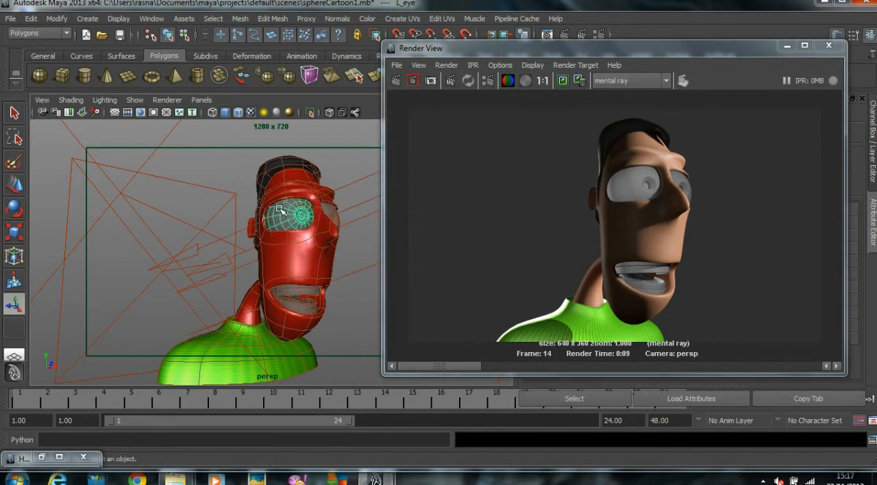
pyautogui.click(167, 98)
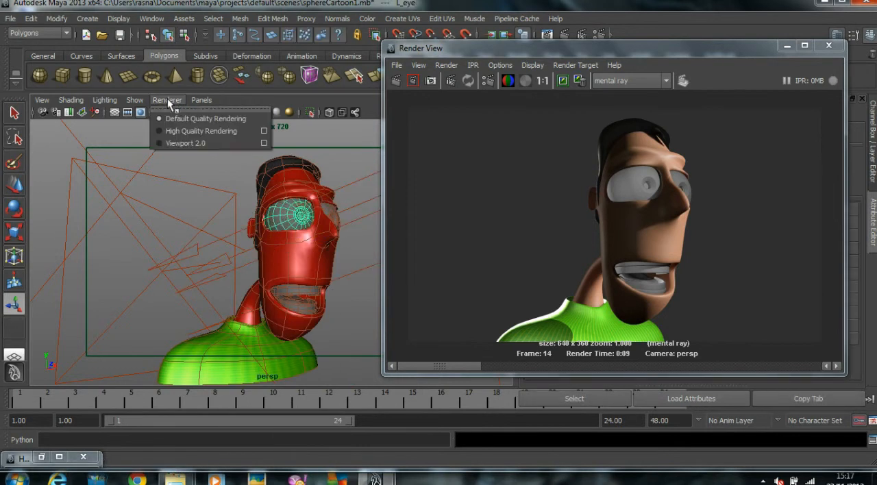
pyautogui.moveTo(132, 98)
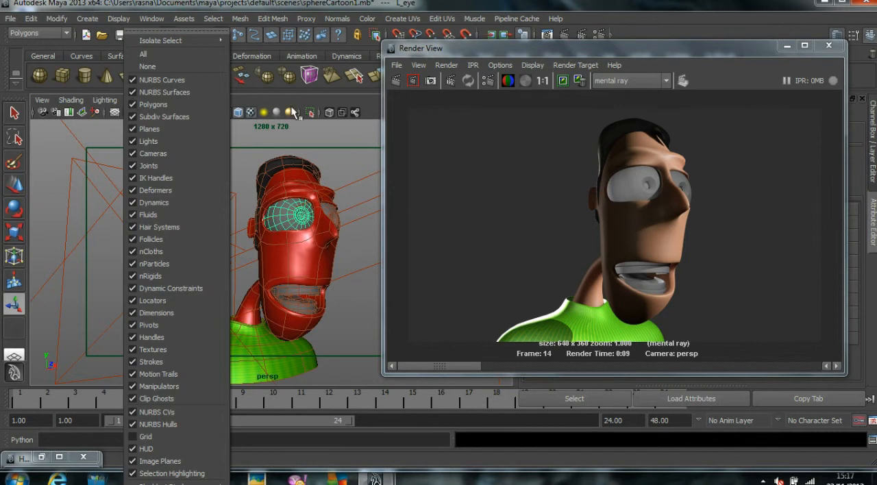
pyautogui.click(262, 98)
pyautogui.click(142, 101)
pyautogui.moveTo(203, 40)
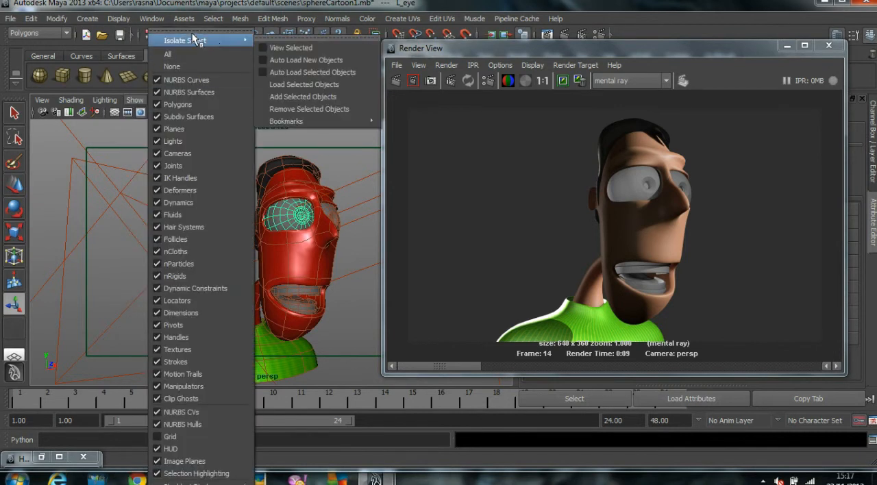
pyautogui.click(284, 47)
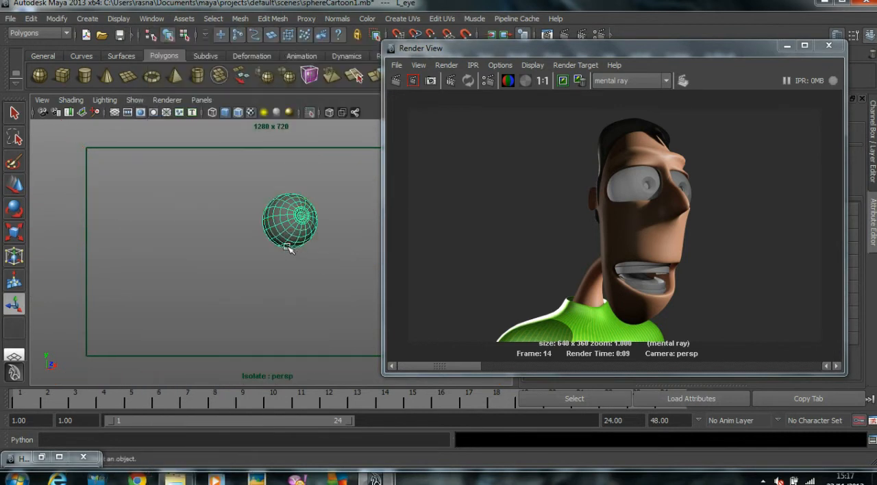
pyautogui.click(190, 257)
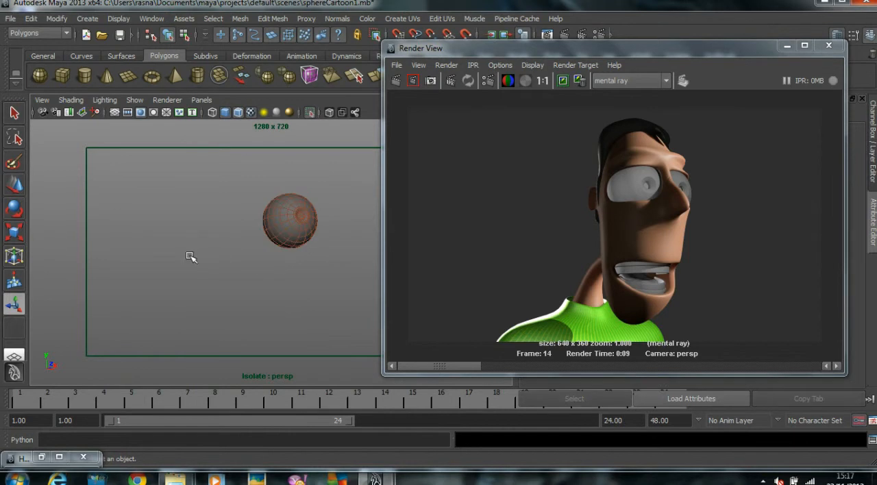
pyautogui.click(280, 228)
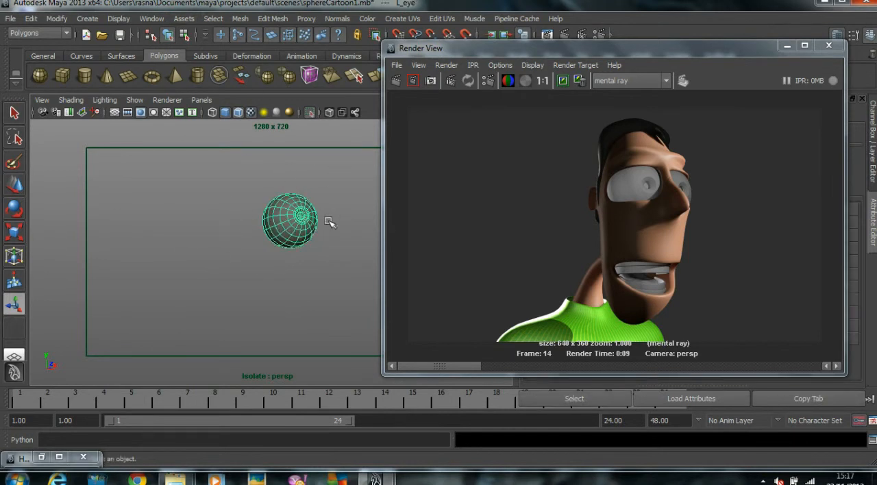
# Step: Frame the isolated eyeball from the front and switch it to unsmoothed display
pyautogui.keyDown('alt'); pyautogui.moveTo(299, 234); pyautogui.dragTo(387, 235, button='right'); pyautogui.keyUp('alt')
pyautogui.keyDown('alt'); pyautogui.moveTo(290, 184); pyautogui.dragTo(240, 278, button='middle'); pyautogui.keyUp('alt')
pyautogui.keyDown('alt'); pyautogui.moveTo(241, 278); pyautogui.dragTo(284, 274, button='right'); pyautogui.keyUp('alt')
pyautogui.click(168, 237)
pyautogui.click(283, 237)
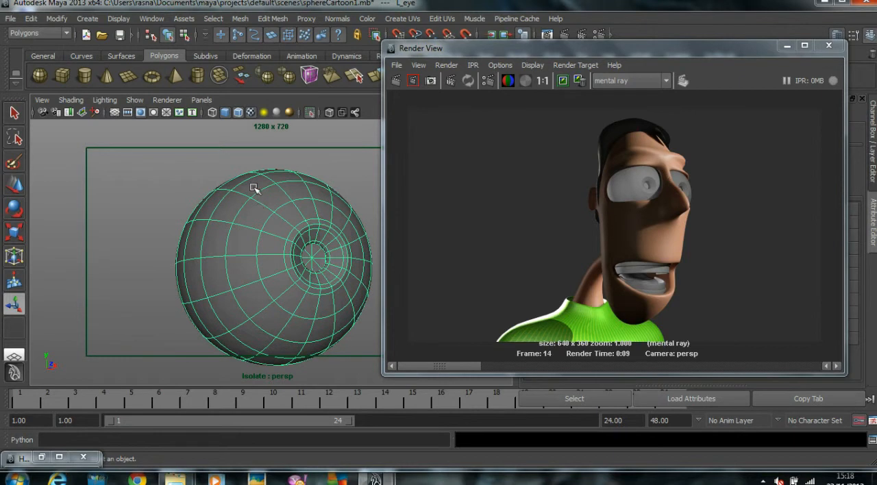
pyautogui.click(139, 172)
pyautogui.keyDown('alt'); pyautogui.moveTo(296, 254); pyautogui.dragTo(272, 275); pyautogui.keyUp('alt')
pyautogui.click(268, 256)
pyautogui.press('f')
pyautogui.keyDown('alt'); pyautogui.moveTo(273, 275); pyautogui.dragTo(332, 250, button='right'); pyautogui.keyUp('alt')
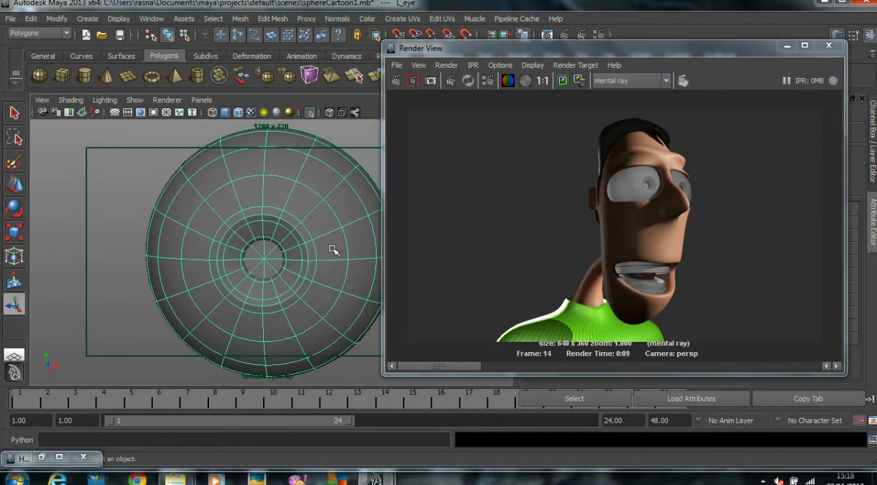
pyautogui.press('1')
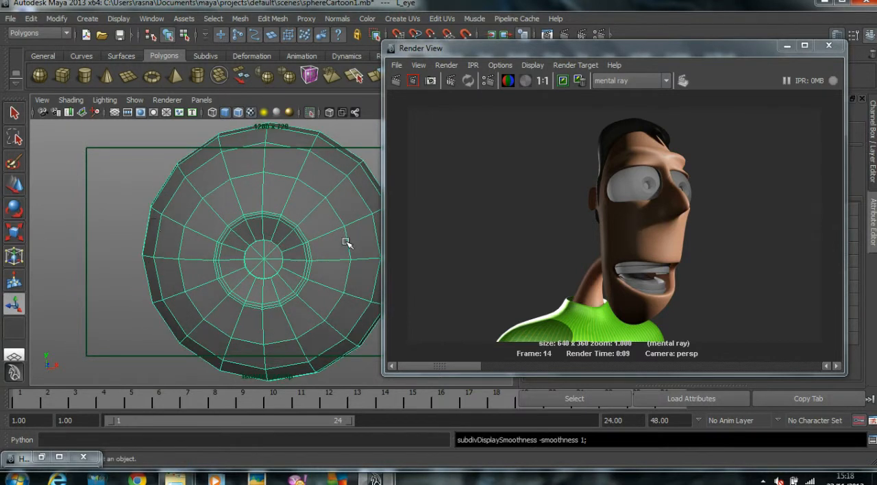
# Step: Select the ring of iris faces on the eyeball, try to separate them from the mesh, and undo the attempt
pyautogui.click(151, 222)
pyautogui.press('F11')
pyautogui.click(230, 254)
pyautogui.keyDown('shift'); pyautogui.doubleClick(231, 265); pyautogui.keyUp('shift')
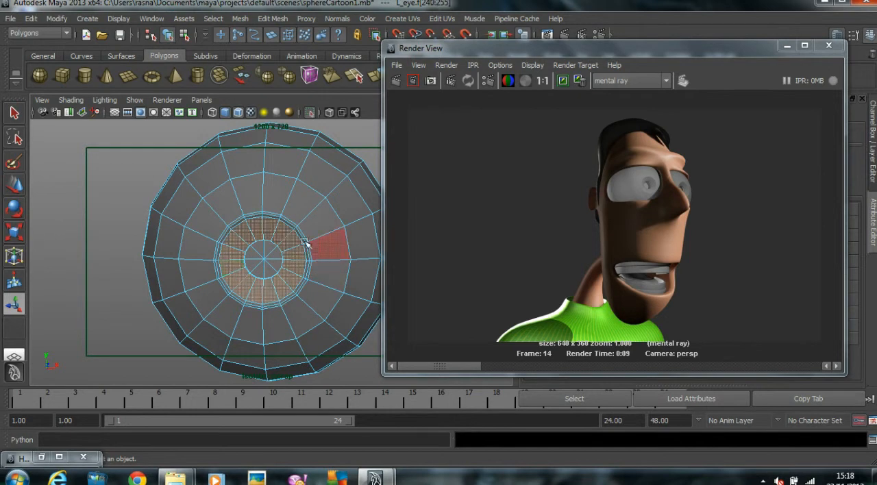
pyautogui.keyDown('alt'); pyautogui.moveTo(293, 265); pyautogui.dragTo(293, 260); pyautogui.keyUp('alt')
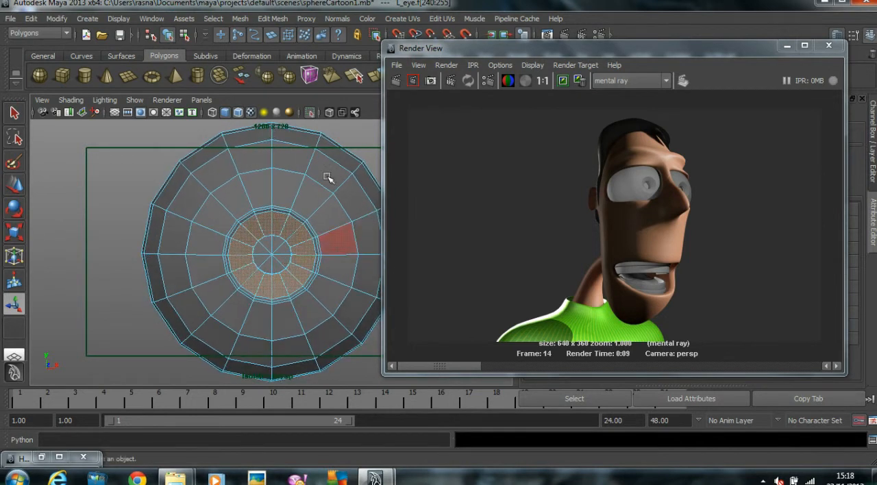
pyautogui.click(241, 20)
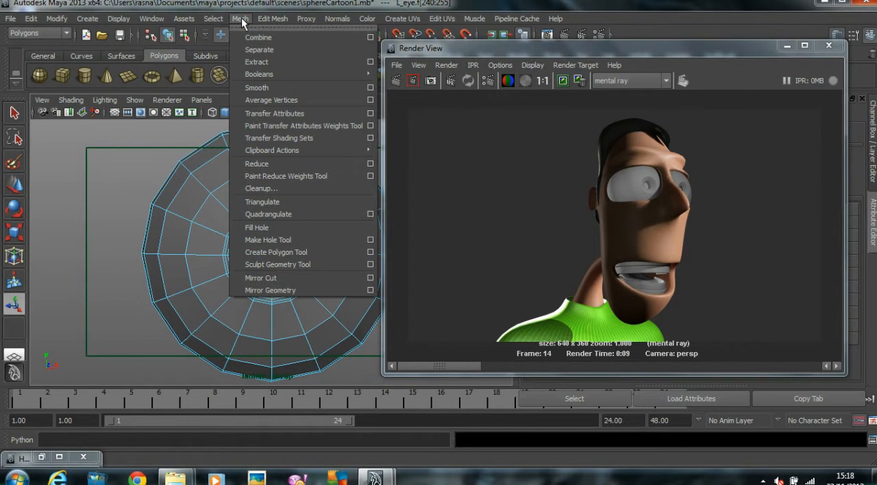
pyautogui.click(258, 49)
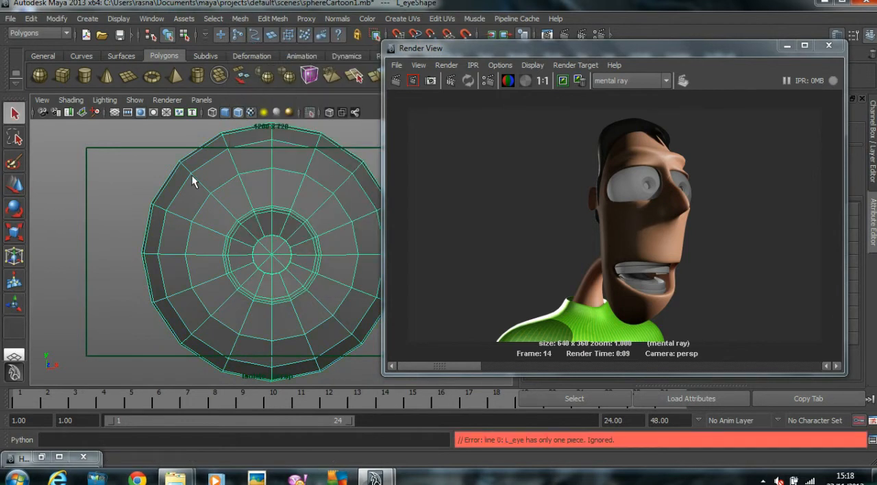
pyautogui.hotkey('ctrl', 'z')
# Step: Select the ring of iris faces around the pupil and extract it from the eyeball as its own piece
pyautogui.moveTo(237, 239); pyautogui.dragTo(235, 257, button='right')
pyautogui.click(239, 248)
pyautogui.keyDown('shift'); pyautogui.doubleClick(237, 265); pyautogui.keyUp('shift')
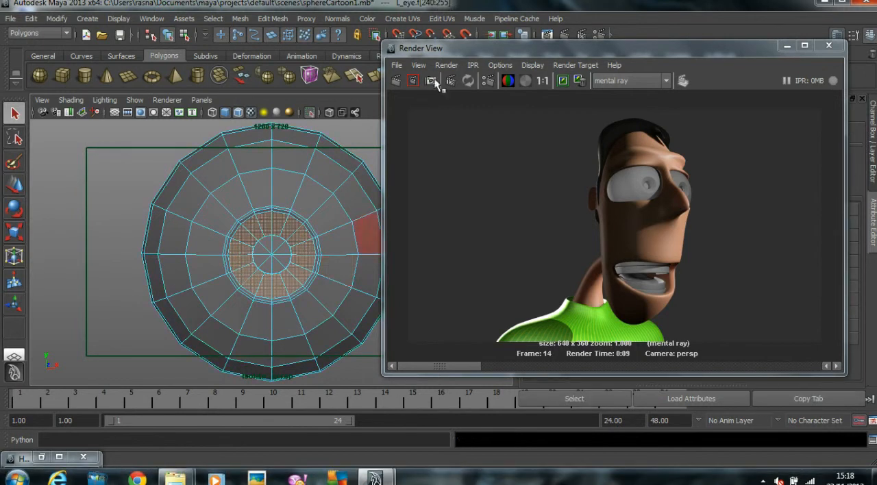
pyautogui.click(240, 18)
pyautogui.click(257, 61)
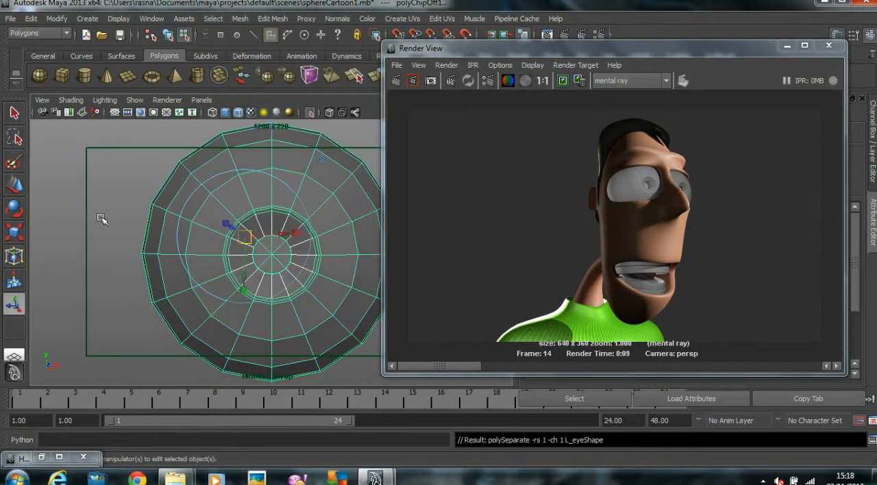
# Step: Select the pupil faces at the centre of the iris, including their rim, and extract them as a separate piece
pyautogui.click(15, 188)
pyautogui.click(97, 165)
pyautogui.moveTo(241, 255); pyautogui.dragTo(275, 281, button='right')
pyautogui.click(208, 189)
pyautogui.moveTo(241, 225); pyautogui.dragTo(248, 272)
pyautogui.scroll(-4, 302, 282)
pyautogui.keyDown('ctrl'); pyautogui.moveTo(243, 166); pyautogui.dragTo(489, 358); pyautogui.keyUp('ctrl')
pyautogui.keyDown('alt'); pyautogui.moveTo(238, 272); pyautogui.dragTo(293, 255); pyautogui.keyUp('alt')
pyautogui.keyDown('alt'); pyautogui.moveTo(294, 255); pyautogui.dragTo(419, 276, button='right'); pyautogui.keyUp('alt')
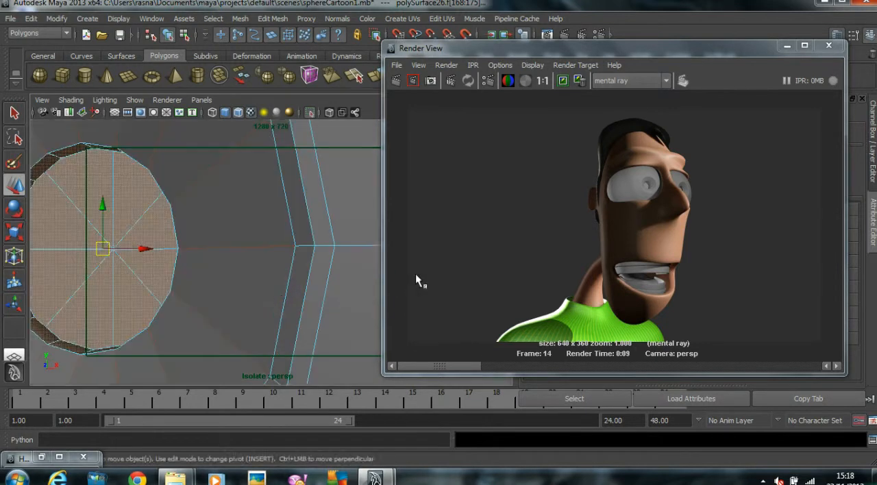
pyautogui.keyDown('alt'); pyautogui.moveTo(418, 276); pyautogui.dragTo(425, 283, button='middle'); pyautogui.keyUp('alt')
pyautogui.keyDown('alt'); pyautogui.moveTo(349, 256); pyautogui.dragTo(229, 268, button='right'); pyautogui.keyUp('alt')
pyautogui.click(242, 19)
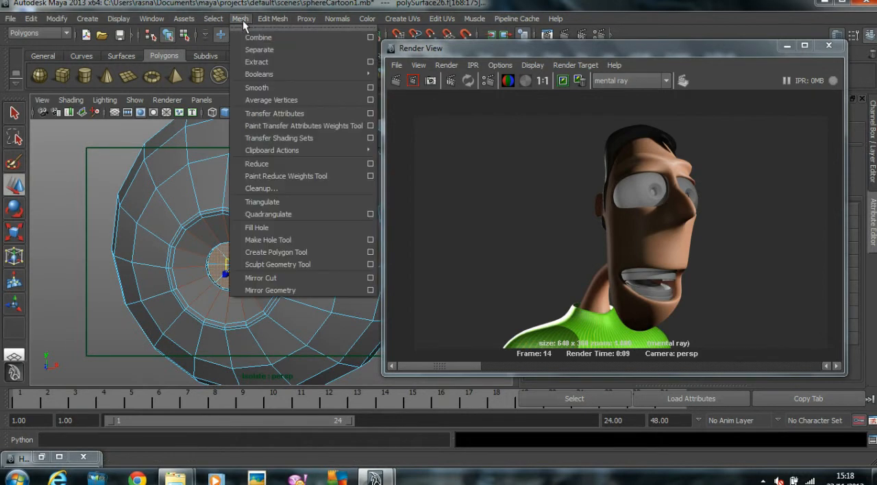
pyautogui.click(259, 61)
# Step: Move the outer eyeball and the iris ring sideways to check that the pieces are detached, and undo the moves
pyautogui.keyDown('alt'); pyautogui.moveTo(302, 264); pyautogui.dragTo(258, 283, button='right'); pyautogui.keyUp('alt')
pyautogui.click(149, 217)
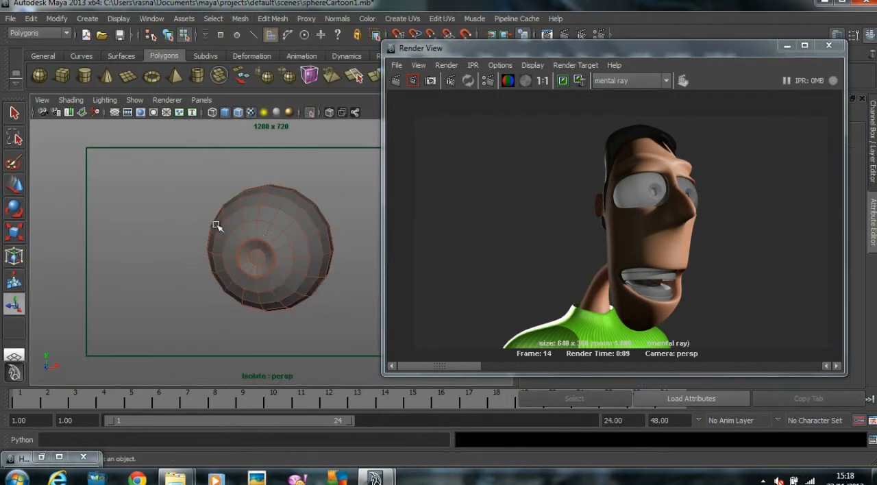
pyautogui.click(256, 208)
pyautogui.moveTo(287, 215); pyautogui.dragTo(291, 235, button='right')
pyautogui.click(291, 236)
pyautogui.press('w')
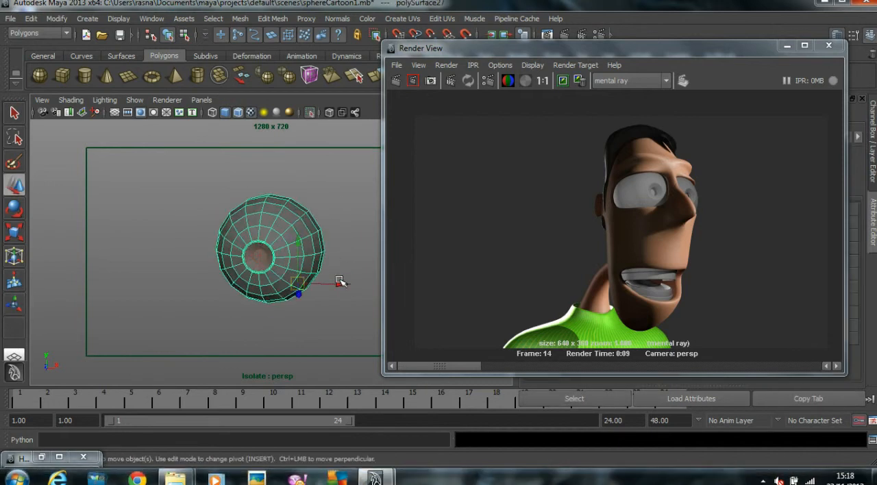
pyautogui.moveTo(340, 283); pyautogui.dragTo(205, 282)
pyautogui.click(273, 255)
pyautogui.moveTo(336, 285); pyautogui.dragTo(302, 282)
pyautogui.hotkey('ctrl', 'z')
pyautogui.hotkey('ctrl', 'z')
pyautogui.hotkey('ctrl', 'z')
pyautogui.hotkey('ctrl', 'z')
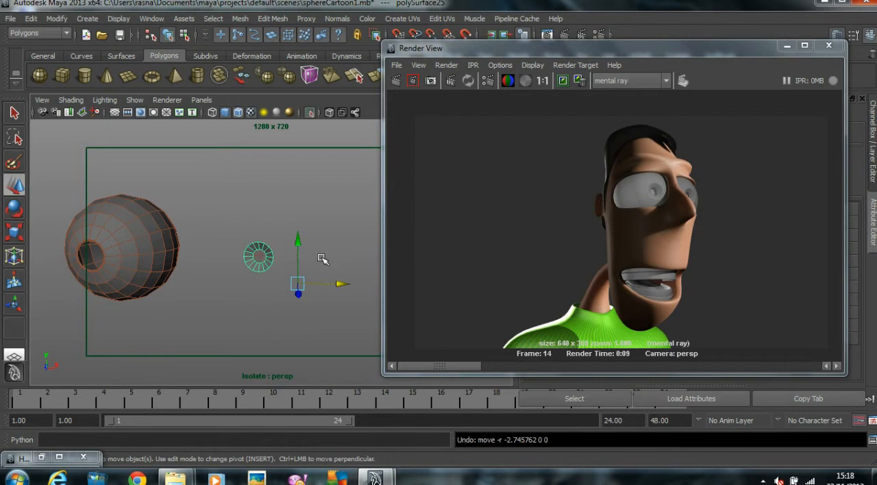
# Step: Assign a new Blinn material to the outer eyeball and bring its attributes into view
pyautogui.click(311, 252)
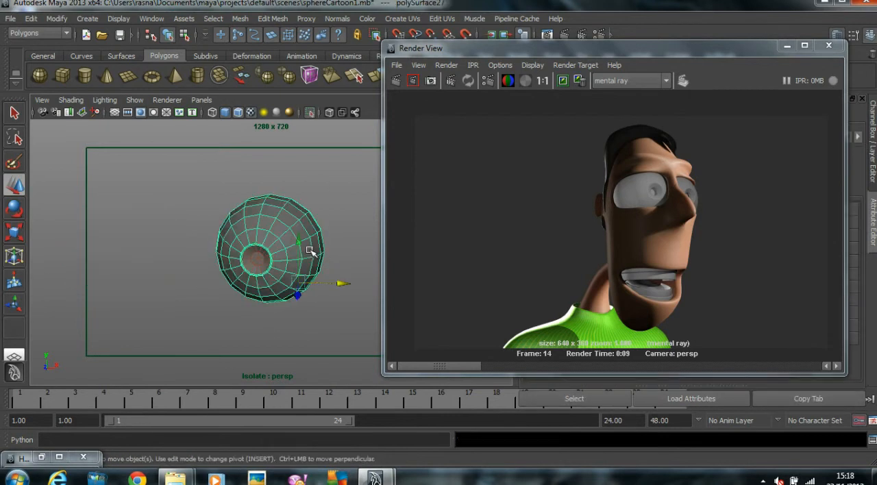
pyautogui.rightClick(300, 227)
pyautogui.moveTo(302, 317); pyautogui.dragTo(396, 395, button='right')
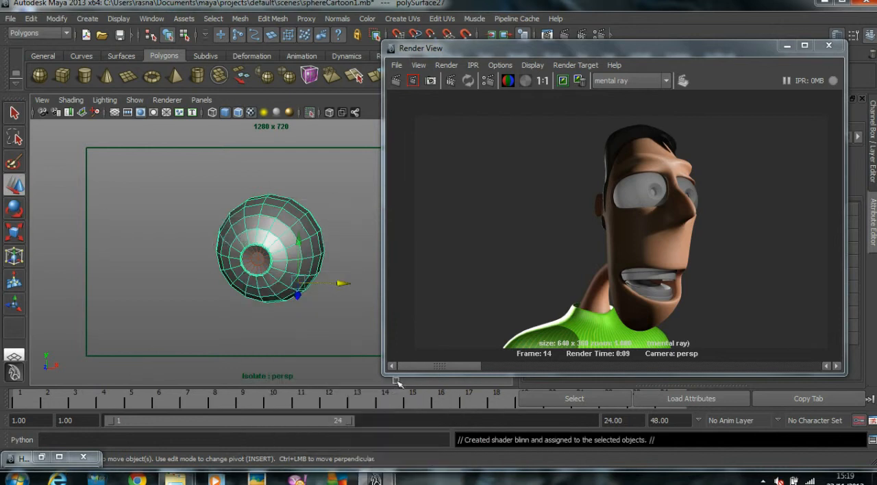
pyautogui.moveTo(452, 46); pyautogui.dragTo(161, 31)
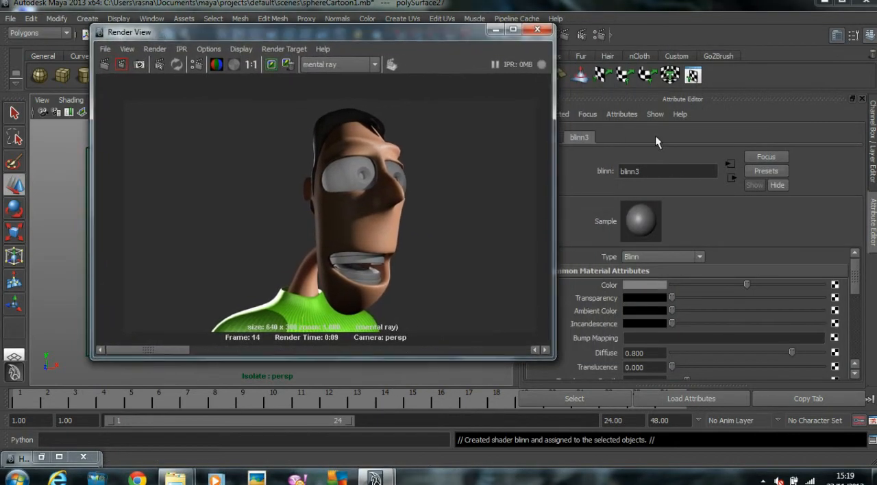
# Step: Rename the outer eyeball's Blinn as Eye_ball_material
pyautogui.doubleClick(650, 174)
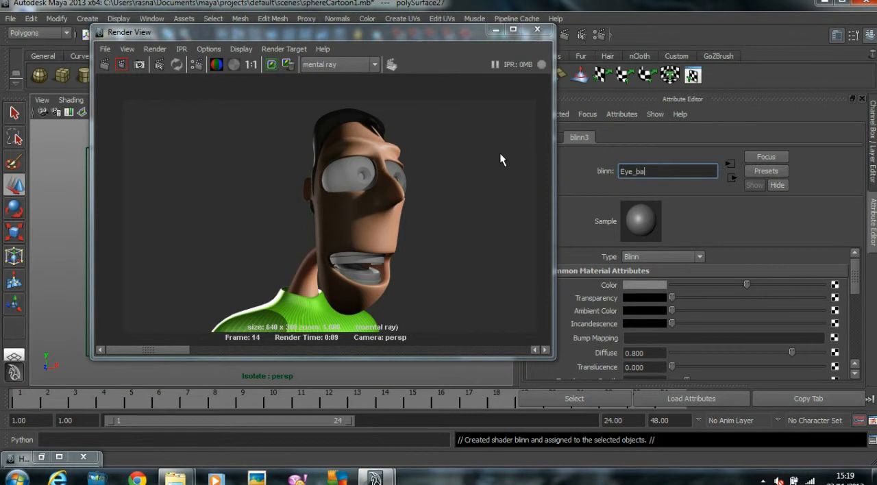
pyautogui.press('Return')
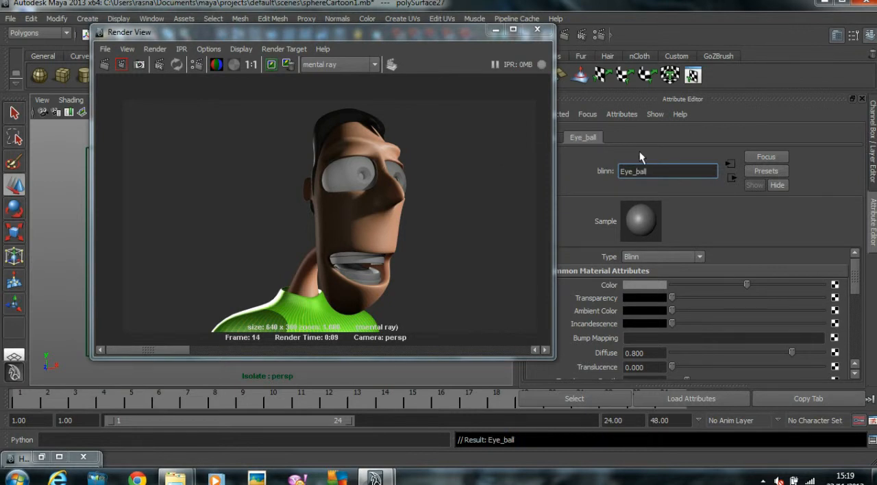
pyautogui.write('_material')
# Step: Brighten Eye_ball_material to near white, set its Eccentricity to 0.001 and lighten its Specular Color
pyautogui.moveTo(756, 286); pyautogui.dragTo(811, 288)
pyautogui.scroll(-3, 803, 316)
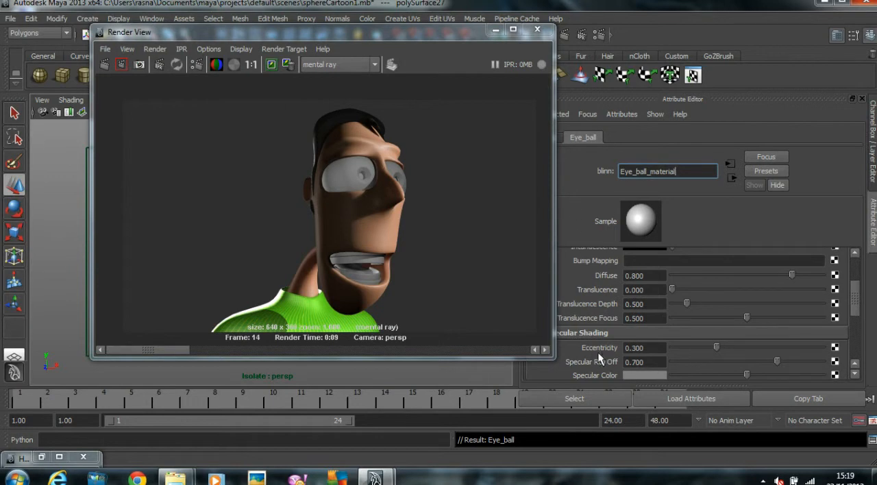
pyautogui.doubleClick(650, 347)
pyautogui.write('0')
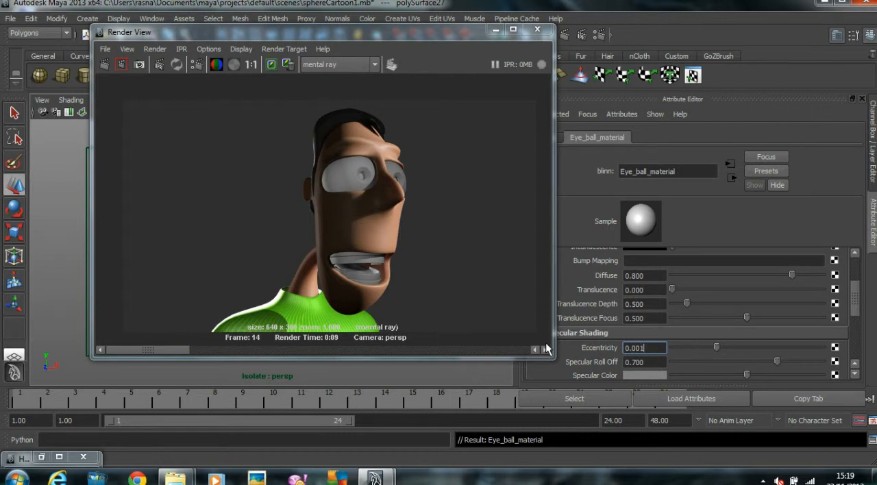
pyautogui.press('Return')
pyautogui.moveTo(747, 376); pyautogui.dragTo(764, 375)
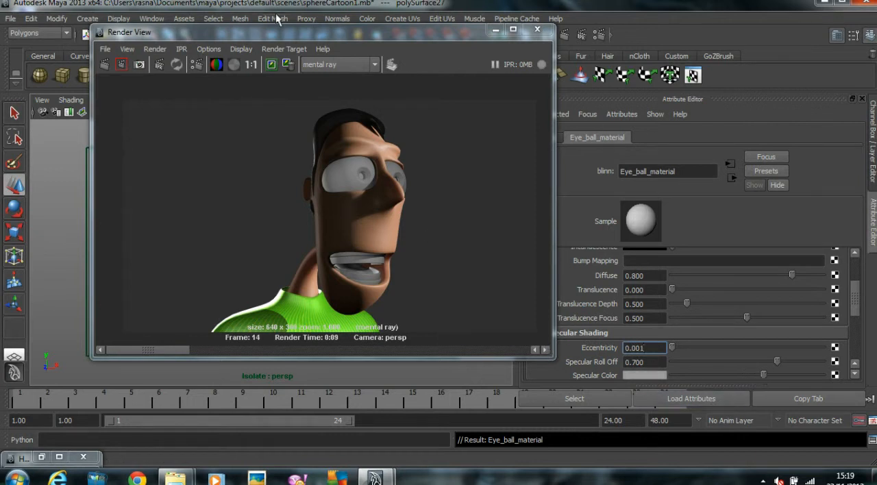
# Step: Switch all the pieces of the isolated eye to smoothed display
pyautogui.moveTo(274, 33); pyautogui.dragTo(499, 27)
pyautogui.click(192, 193)
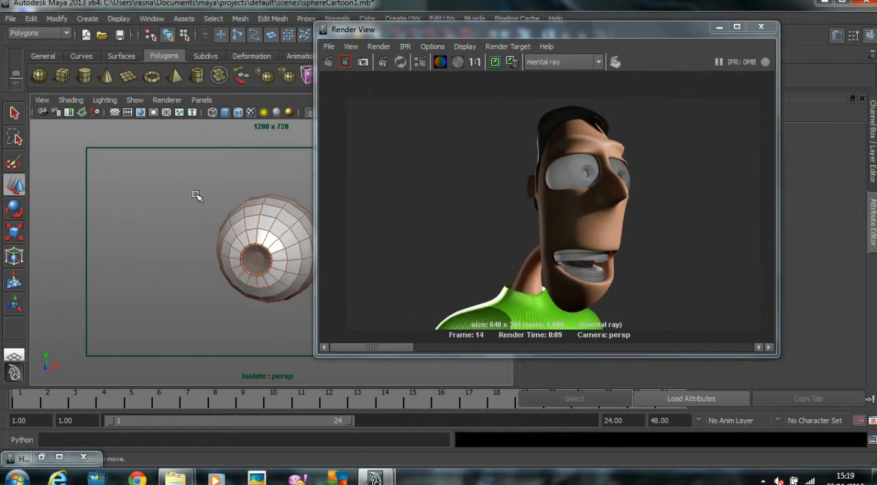
pyautogui.click(277, 242)
pyautogui.press('3')
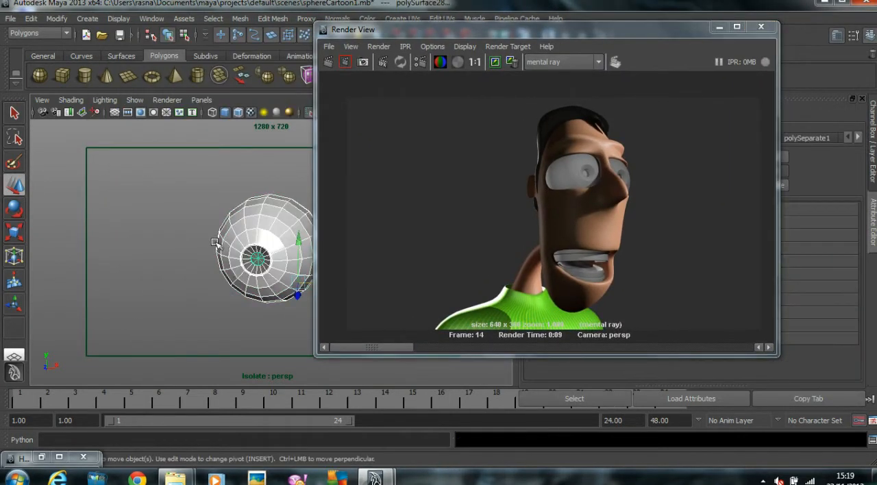
pyautogui.click(200, 218)
# Step: Assign a new Lambert material to the pupil piece and bring its attributes into view
pyautogui.click(260, 262)
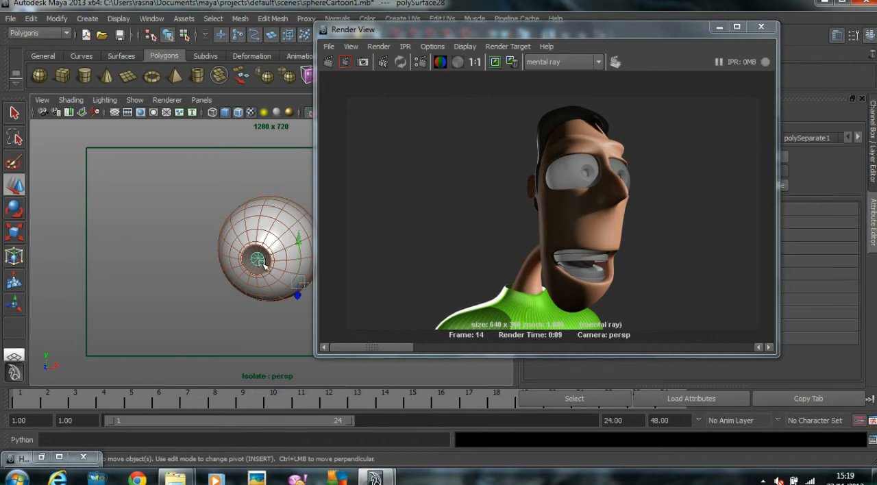
pyautogui.moveTo(258, 261); pyautogui.dragTo(267, 446, button='right')
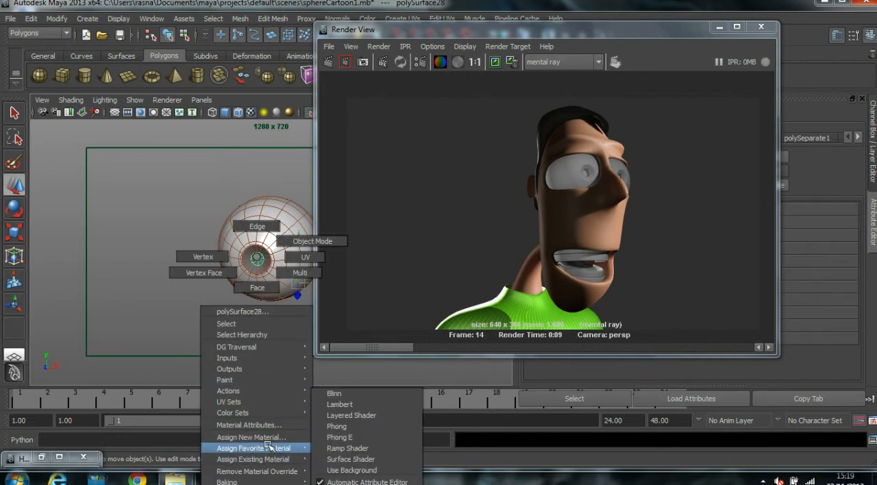
pyautogui.moveTo(322, 444); pyautogui.dragTo(346, 407, button='right')
pyautogui.moveTo(465, 31); pyautogui.dragTo(260, 26)
# Step: Name the pupil's Lambert eye_black_material and set its color to black
pyautogui.moveTo(668, 173); pyautogui.dragTo(598, 165)
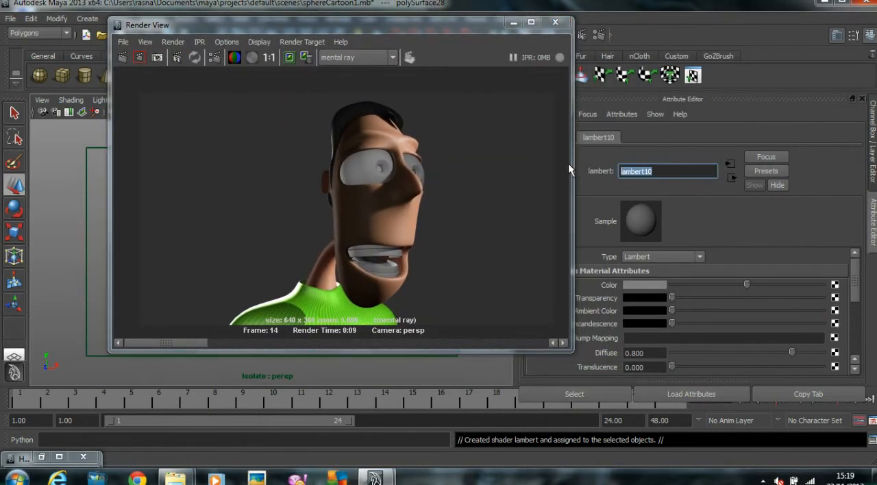
pyautogui.write('eye_')
pyautogui.write('ball')
pyautogui.press('BackSpace')
pyautogui.write('lac')
pyautogui.write('h')
pyautogui.press('BackSpace')
pyautogui.write('k_matr')
pyautogui.press('BackSpace')
pyautogui.write('eriak')
pyautogui.moveTo(746, 285); pyautogui.dragTo(671, 284)
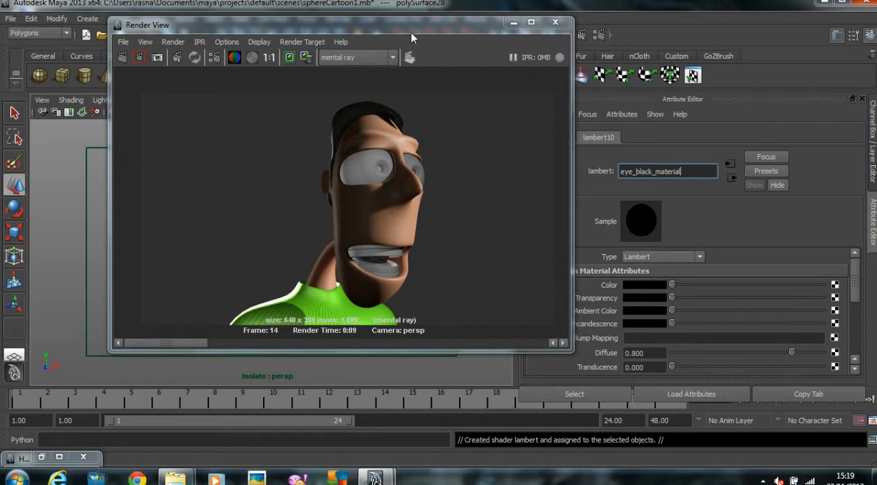
# Step: Select the iris ring around the black pupil, assign it a new Blinn material and uncover the material's attributes
pyautogui.moveTo(411, 32); pyautogui.dragTo(531, 33)
pyautogui.moveTo(468, 34); pyautogui.dragTo(547, 41)
pyautogui.click(326, 171)
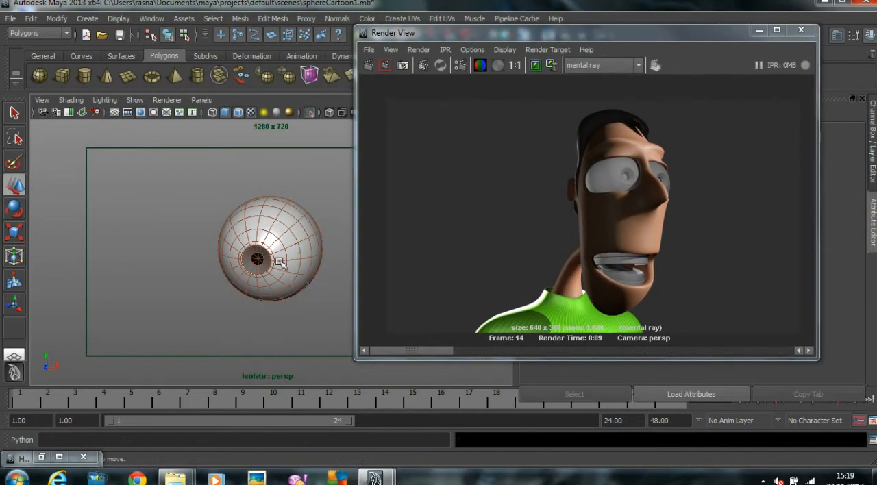
pyautogui.click(266, 253)
pyautogui.scroll(2, 211, 231)
pyautogui.click(230, 267)
pyautogui.scroll(5, 234, 256)
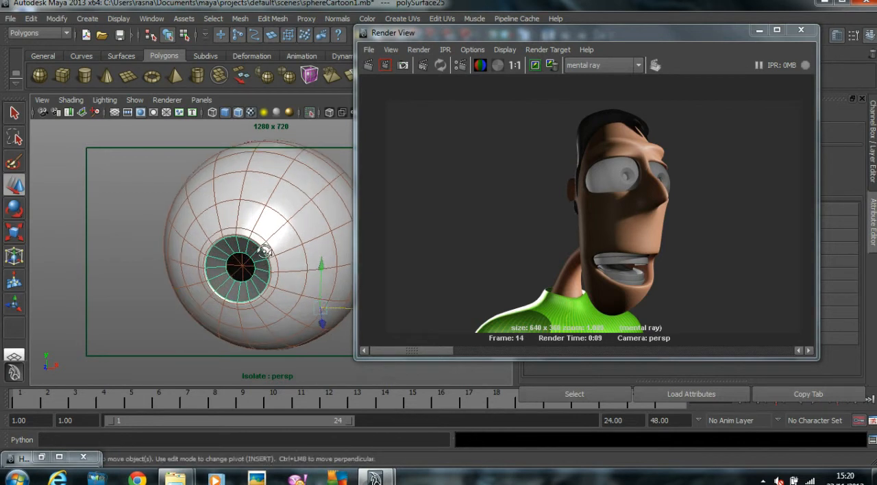
pyautogui.scroll(-2, 250, 257)
pyautogui.moveTo(254, 225); pyautogui.dragTo(265, 343, button='right')
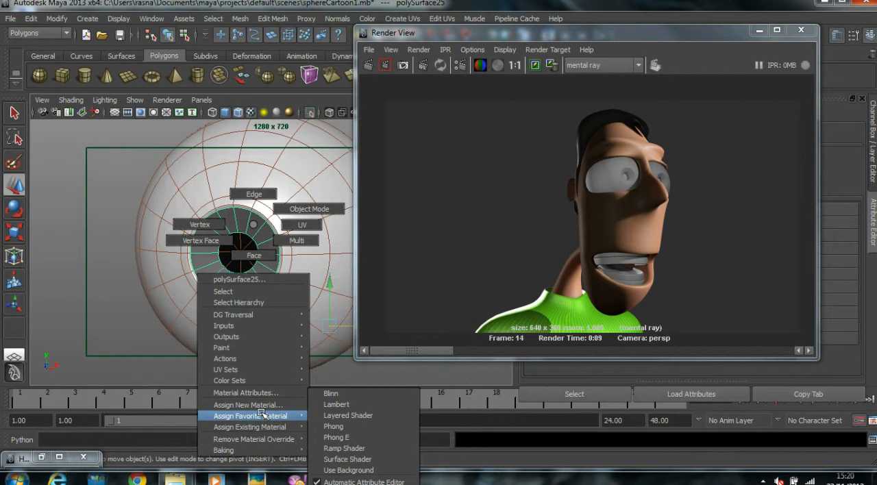
pyautogui.click(350, 394)
pyautogui.moveTo(694, 30); pyautogui.dragTo(396, 308)
pyautogui.scroll(3, 650, 279)
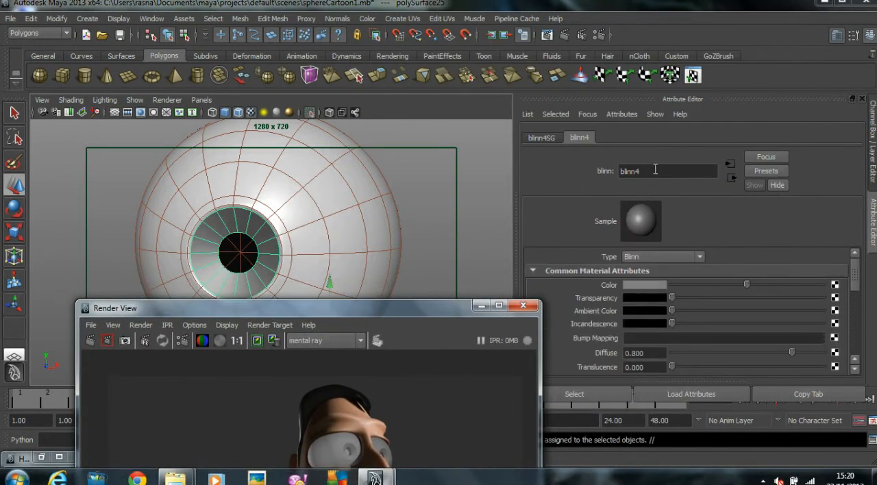
pyautogui.doubleClick(630, 171)
pyautogui.write('e')
pyautogui.press('BackSpace')
pyautogui.press('BackSpace')
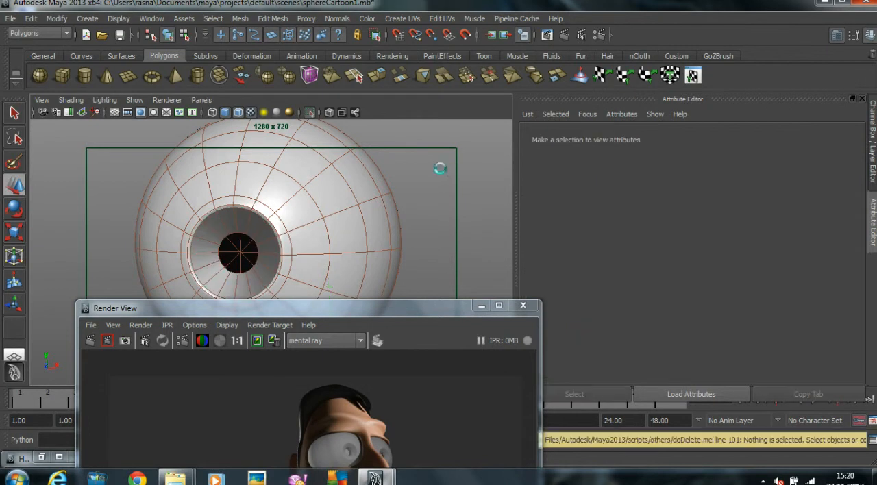
pyautogui.press('r')
pyautogui.press('s')
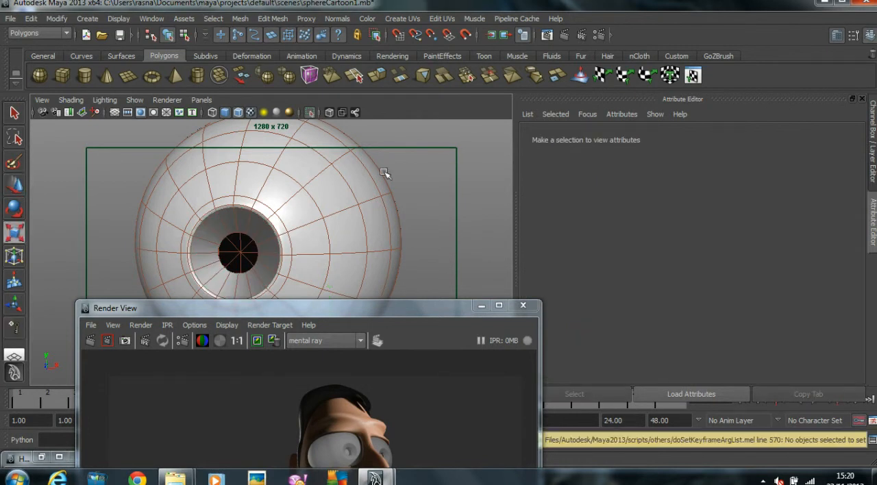
# Step: Reselect the iris ring and rename its Blinn as Iris_material
pyautogui.click(253, 223)
pyautogui.click(746, 138)
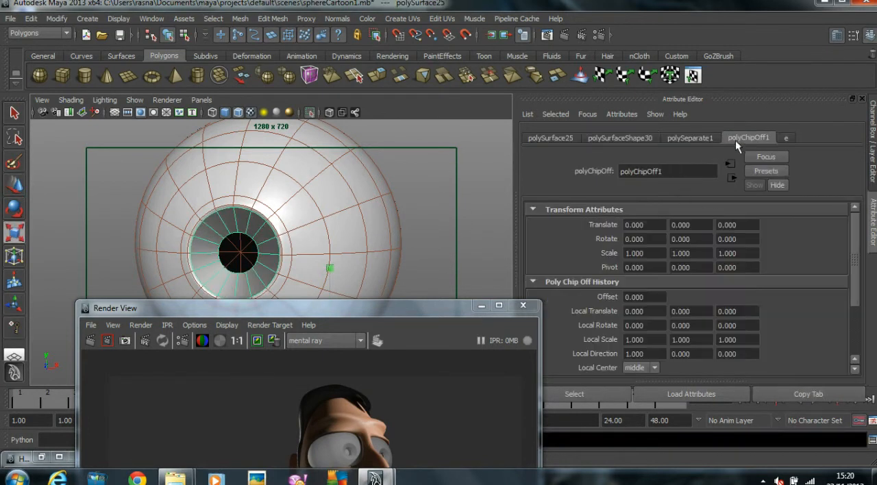
pyautogui.click(786, 138)
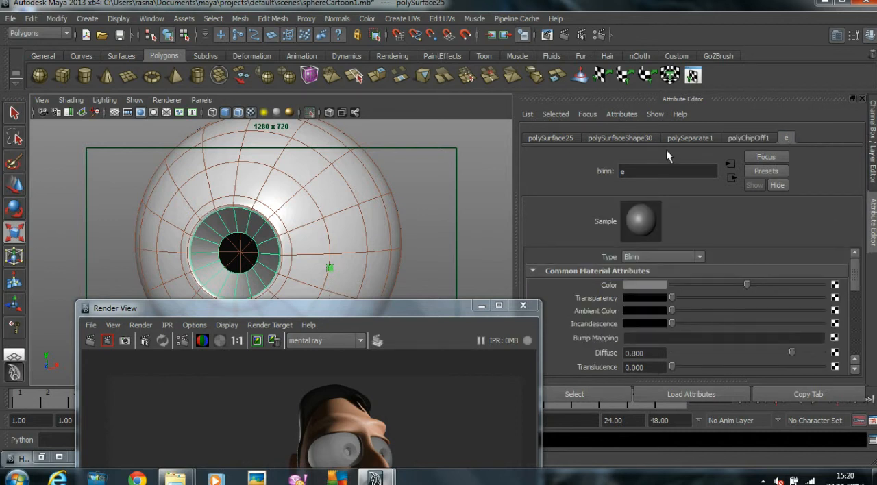
pyautogui.doubleClick(657, 171)
pyautogui.write('Ir')
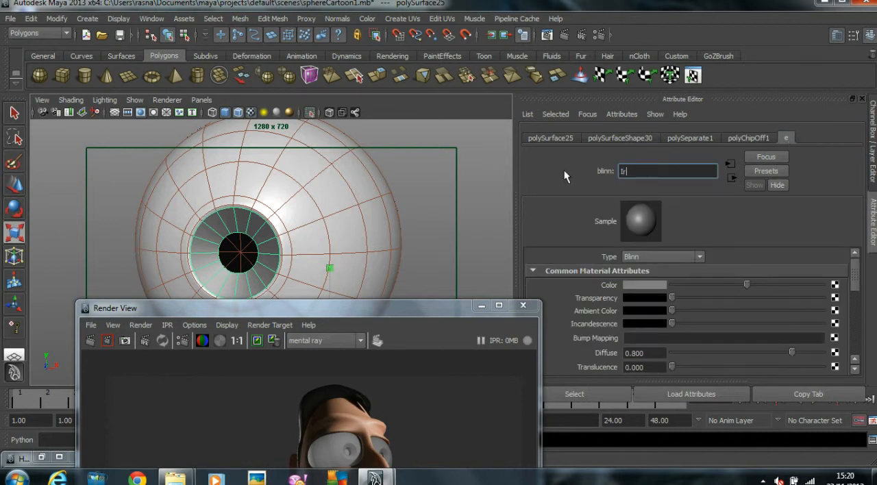
pyautogui.write('is_material')
# Step: Try to map a Noise texture to the color of Iris_material
pyautogui.click(834, 285)
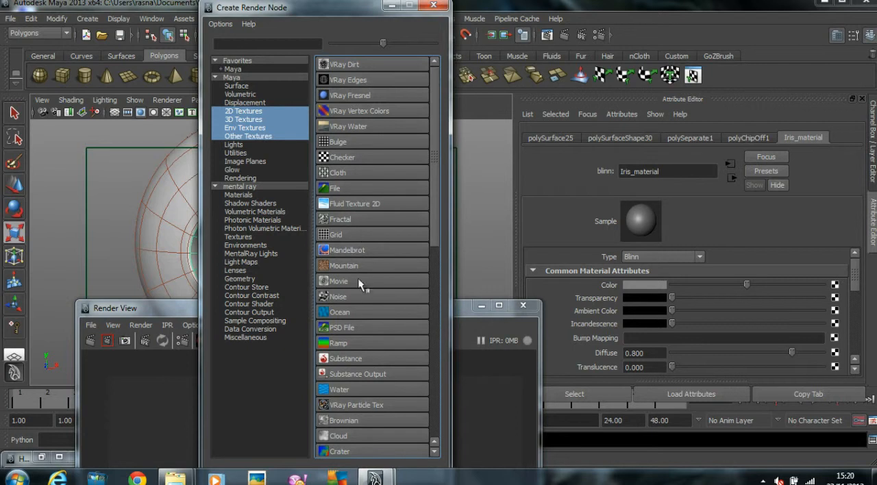
pyautogui.click(341, 297)
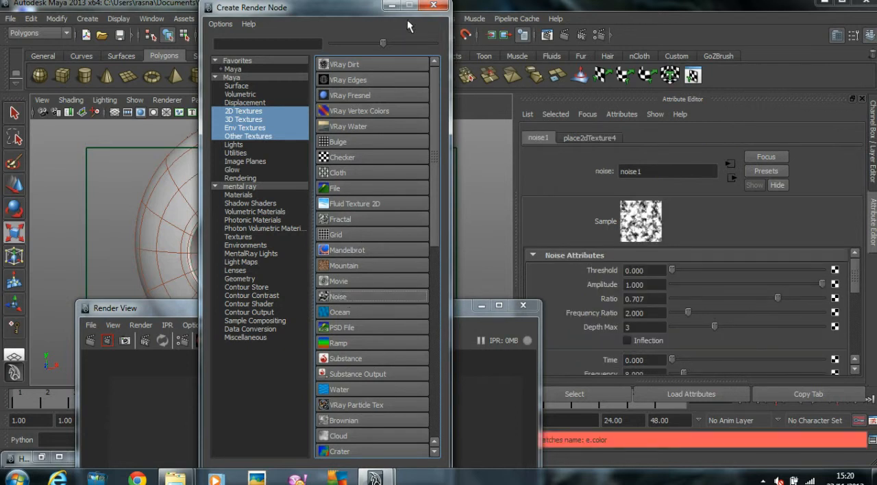
pyautogui.click(433, 5)
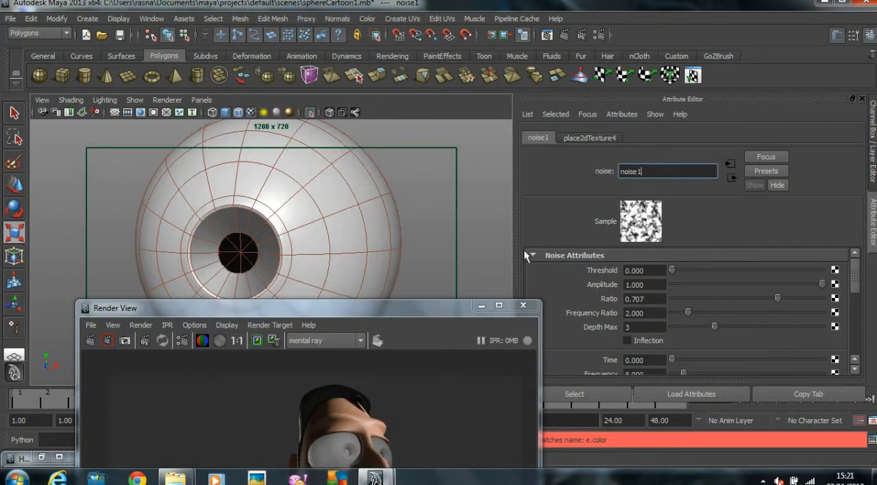
# Step: Reselect the iris ring, map a Noise texture to the Iris_material color and lower the noise amplitude to about 0.249
pyautogui.click(419, 203)
pyautogui.scroll(-3, 419, 202)
pyautogui.click(259, 235)
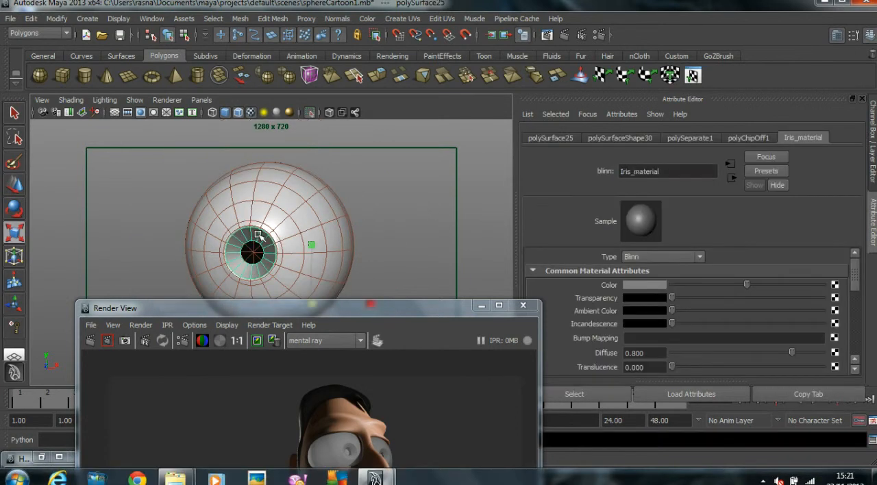
pyautogui.click(834, 285)
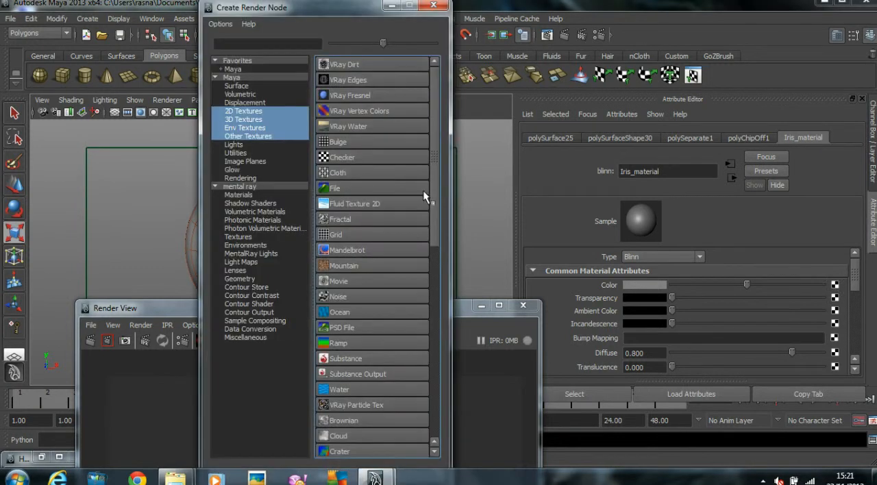
pyautogui.click(336, 295)
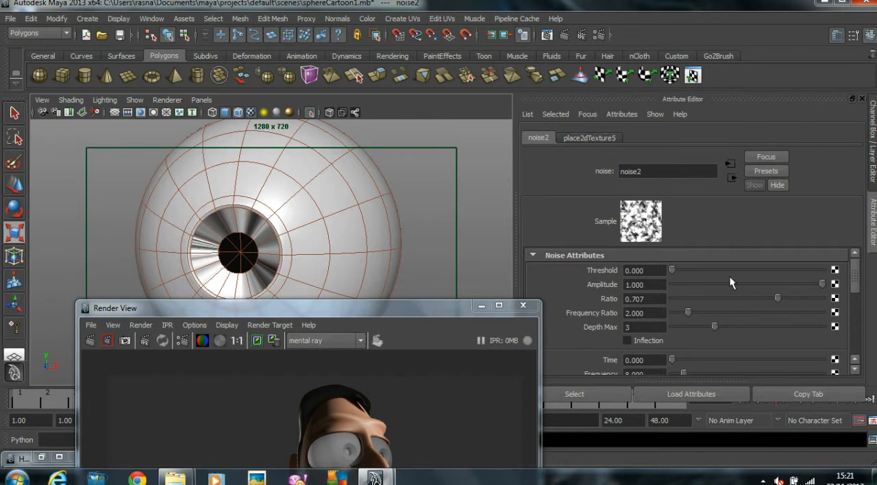
pyautogui.moveTo(793, 284)
pyautogui.mouseDown()
pyautogui.moveTo(698, 283)
pyautogui.moveTo(708, 284)
pyautogui.mouseUp()
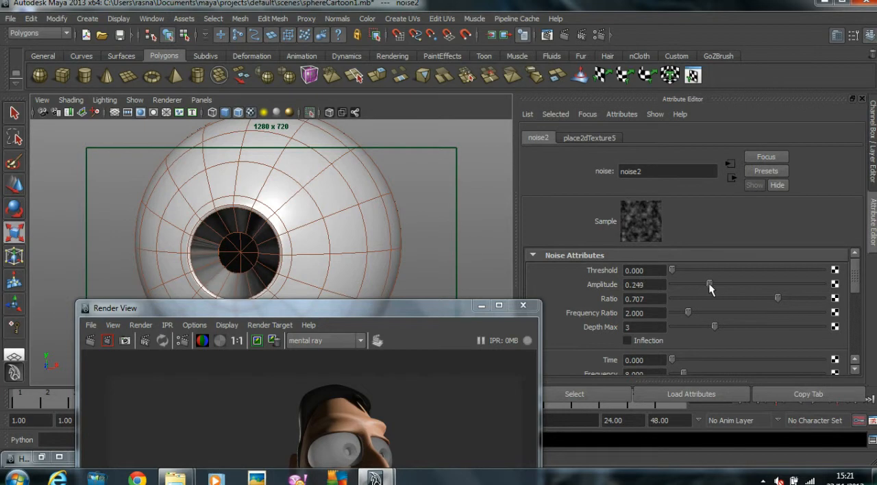
# Step: Set the Repeat UV of the noise's 2D placement to 0.2 and 3
pyautogui.click(582, 139)
pyautogui.click(652, 304)
pyautogui.write('0.20')
pyautogui.press('Return')
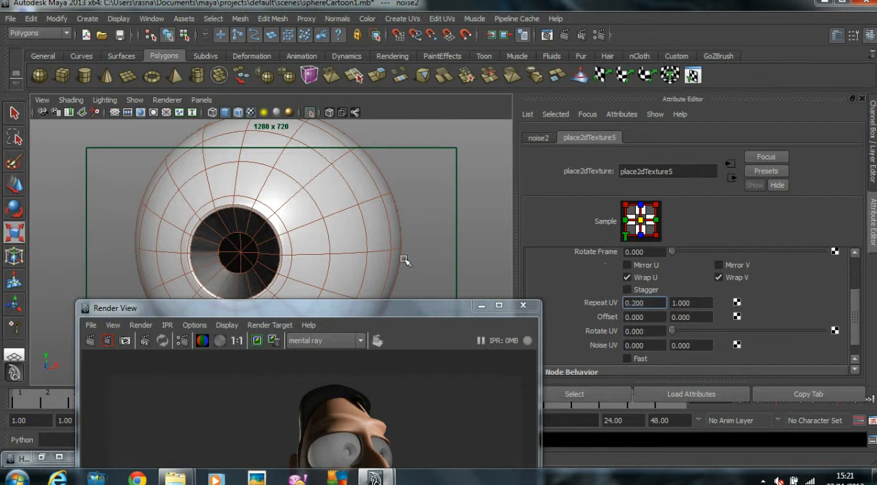
pyautogui.click(702, 302)
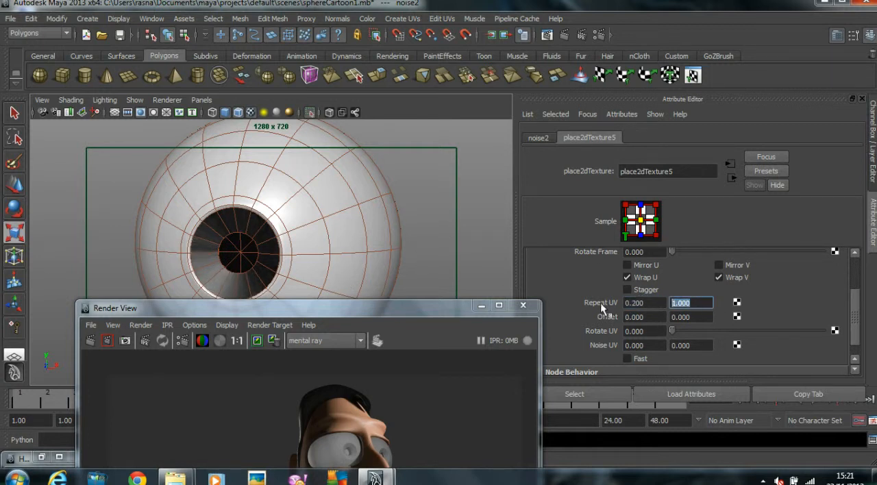
pyautogui.write('3')
pyautogui.press('Return')
pyautogui.keyDown('alt'); pyautogui.moveTo(248, 278); pyautogui.dragTo(279, 269); pyautogui.keyUp('alt')
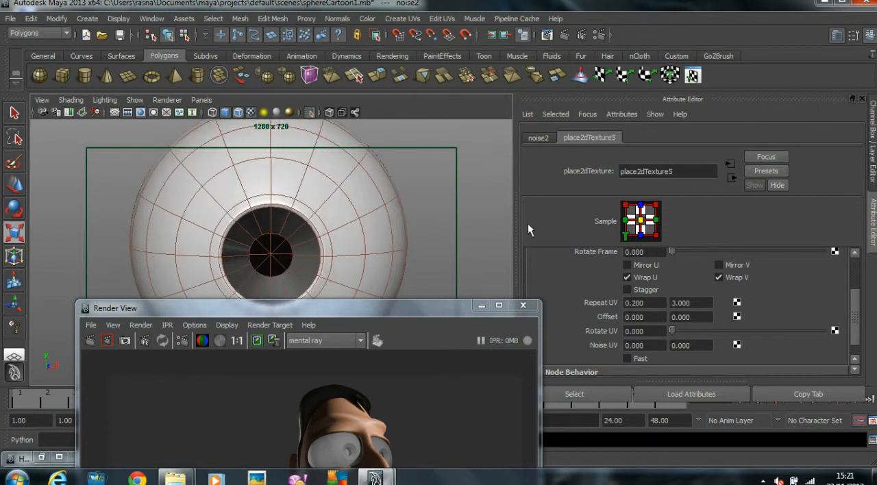
# Step: Raise the amplitude of the iris noise texture to about 0.451
pyautogui.click(537, 137)
pyautogui.moveTo(709, 283); pyautogui.dragTo(740, 283)
pyautogui.keyDown('alt'); pyautogui.moveTo(235, 263); pyautogui.dragTo(288, 257); pyautogui.keyUp('alt')
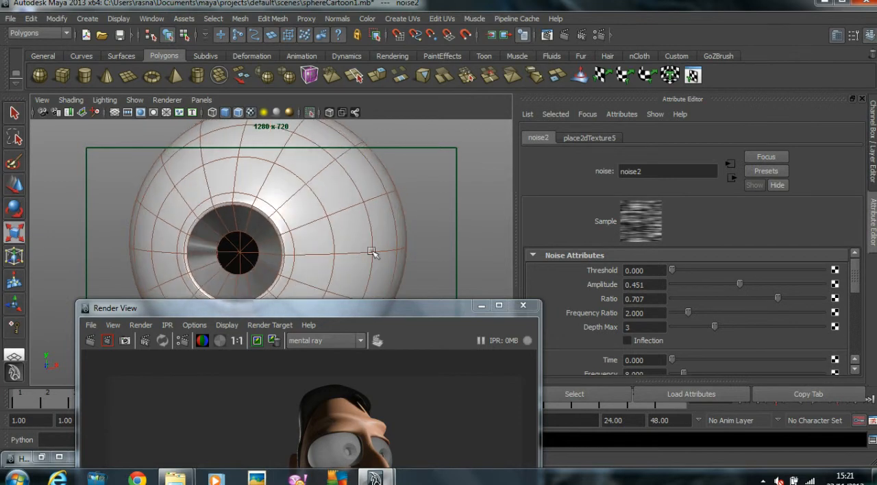
# Step: Try the Wispy and Perlin Noise types on the iris texture and return the noise type to Billow
pyautogui.scroll(-5, 711, 290)
pyautogui.scroll(-2, 712, 291)
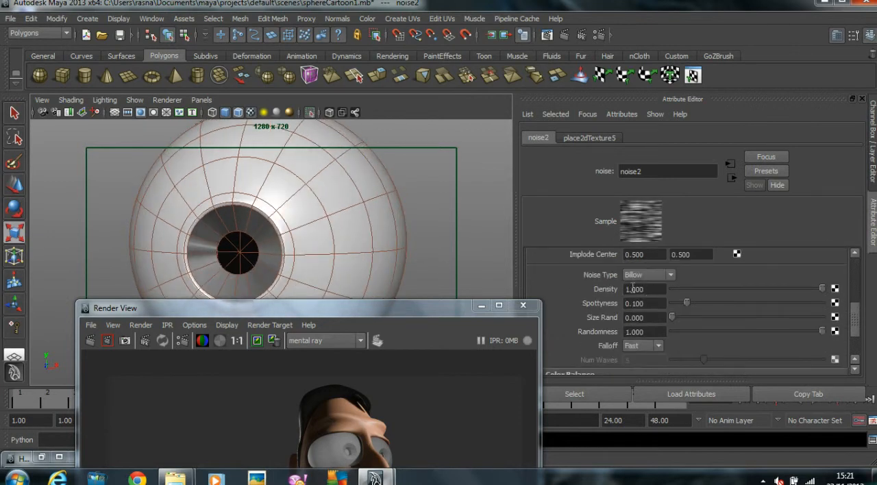
pyautogui.click(637, 276)
pyautogui.click(640, 311)
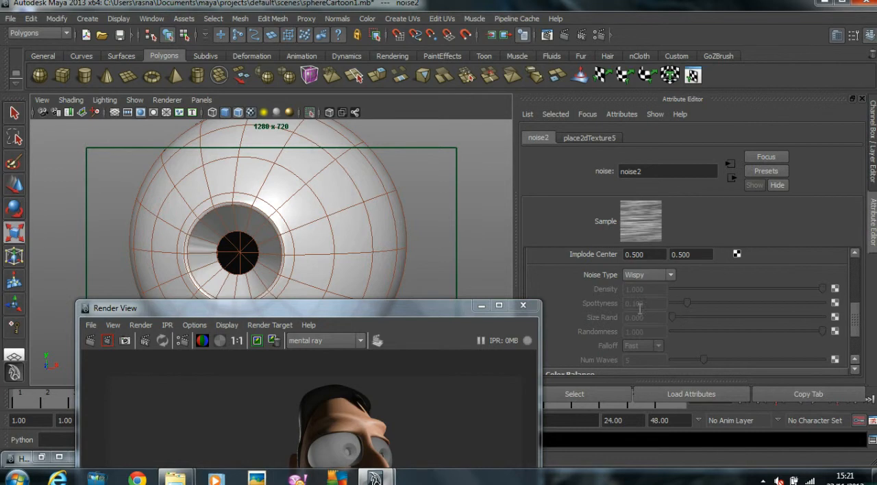
pyautogui.click(640, 277)
pyautogui.click(640, 292)
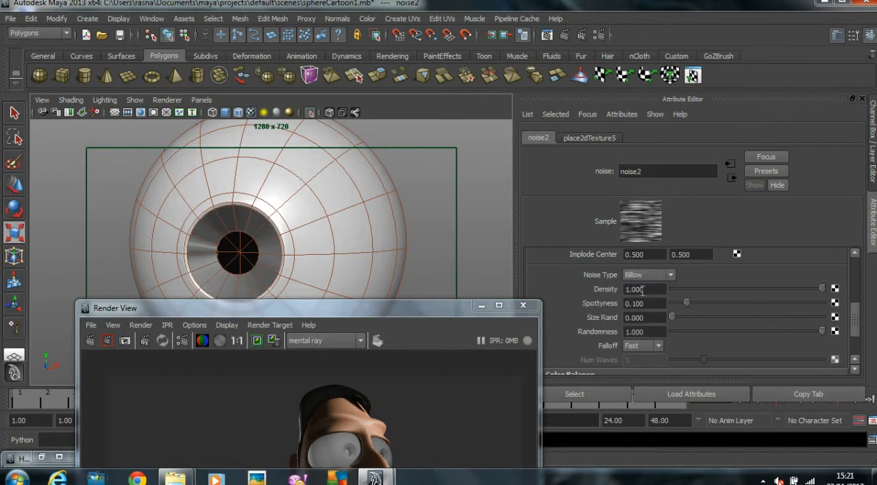
pyautogui.click(643, 274)
pyautogui.click(641, 284)
pyautogui.click(644, 275)
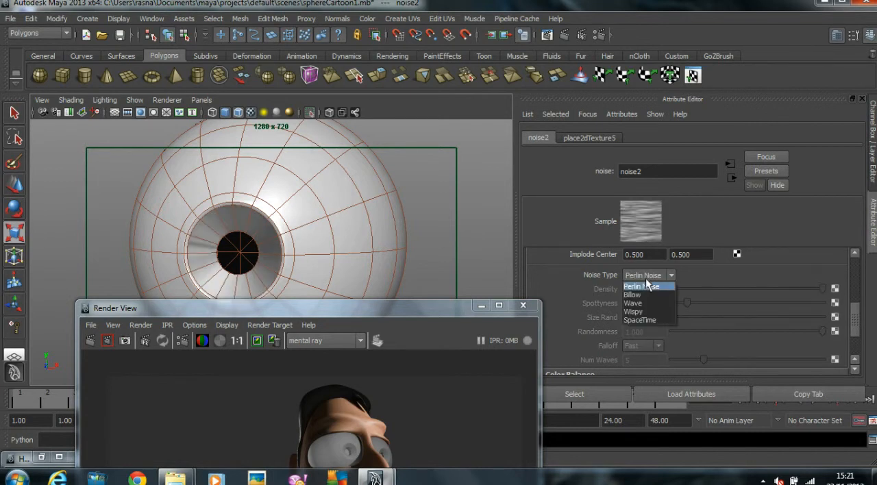
pyautogui.click(644, 295)
# Step: Tint the iris noise by setting its Color Gain to dark red, and deselect everything
pyautogui.scroll(-3, 709, 308)
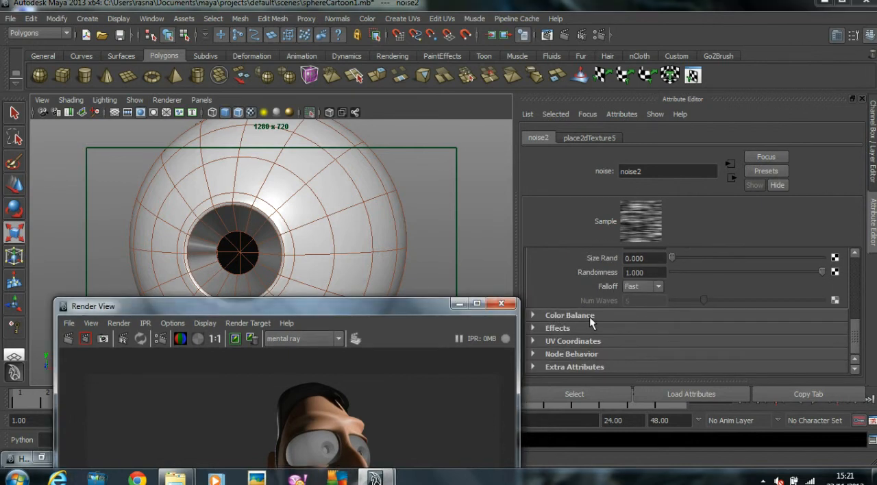
pyautogui.click(589, 316)
pyautogui.scroll(-2, 663, 309)
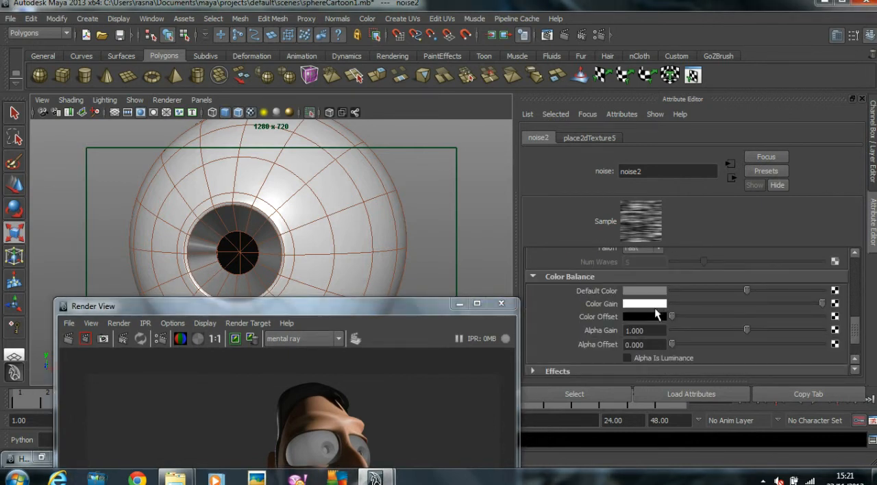
pyautogui.click(647, 304)
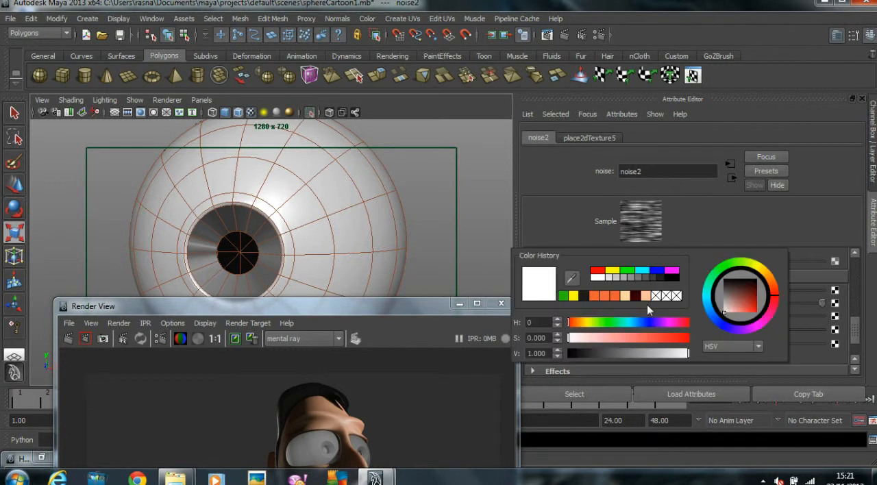
pyautogui.moveTo(744, 291); pyautogui.dragTo(752, 290)
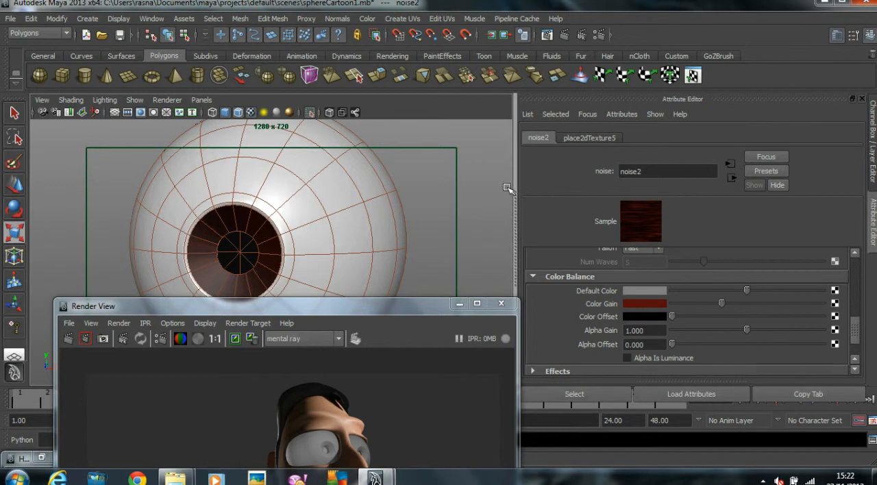
pyautogui.click(403, 192)
pyautogui.scroll(-3, 408, 204)
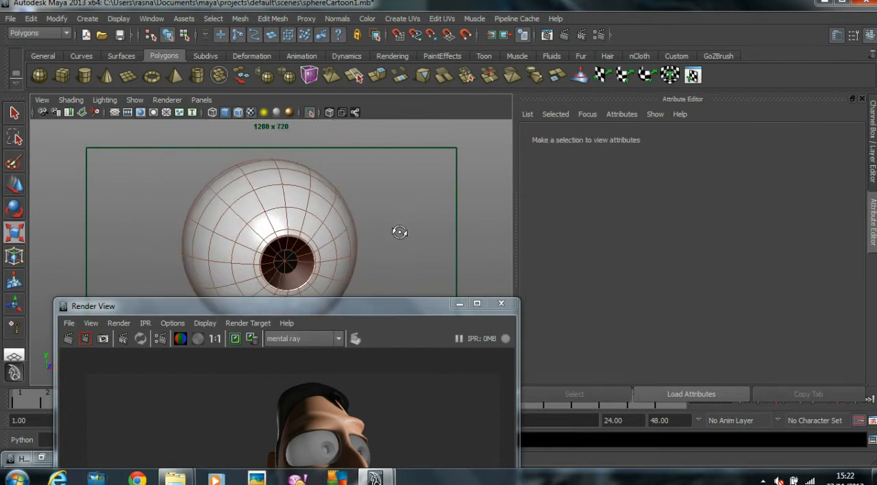
# Step: Select the eyeball, iris and pupil pieces and group them
pyautogui.click(255, 209)
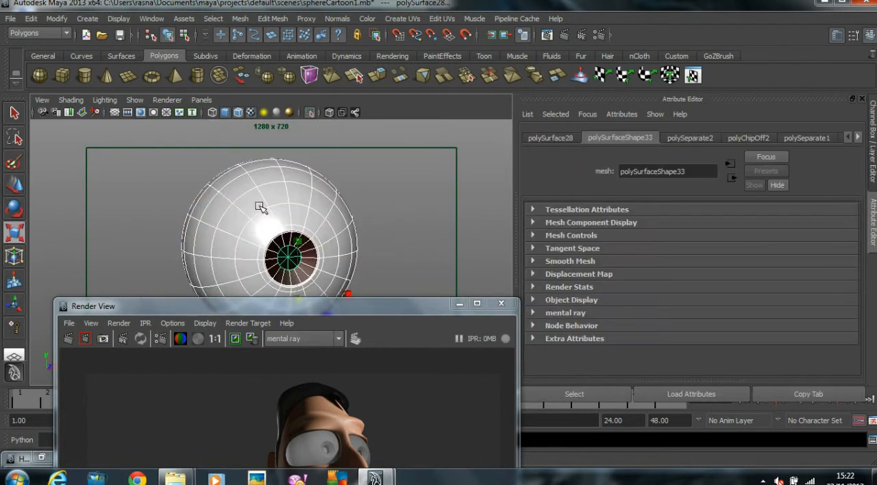
pyautogui.click(87, 19)
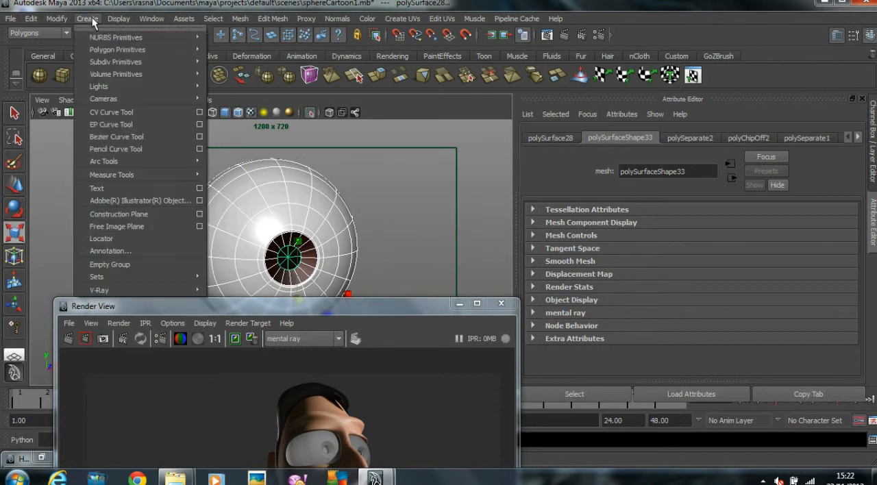
pyautogui.moveTo(32, 19)
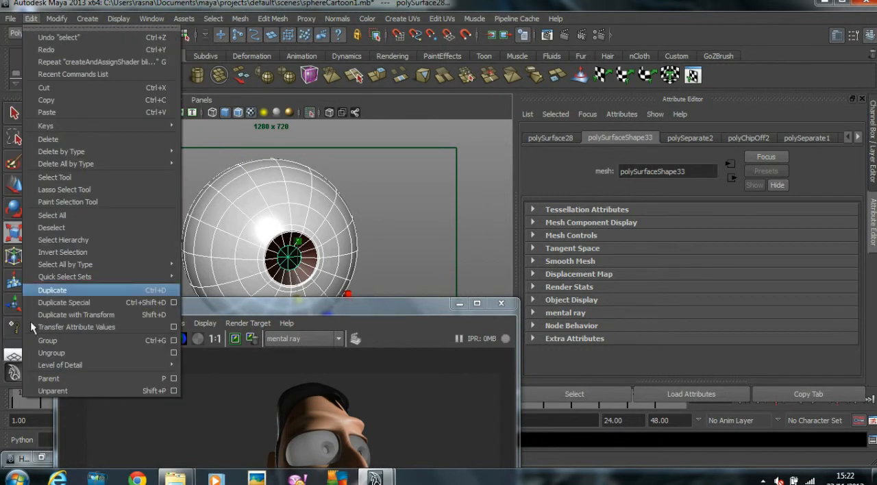
pyautogui.click(50, 340)
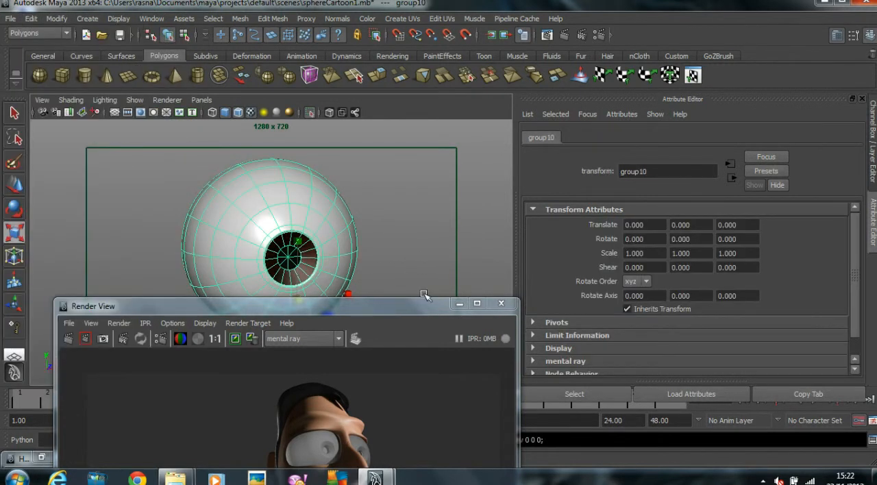
# Step: Minimize the Render View and turn off the viewport's Isolate Select to show the whole character
pyautogui.click(459, 303)
pyautogui.scroll(-3, 385, 270)
pyautogui.press('Insert')
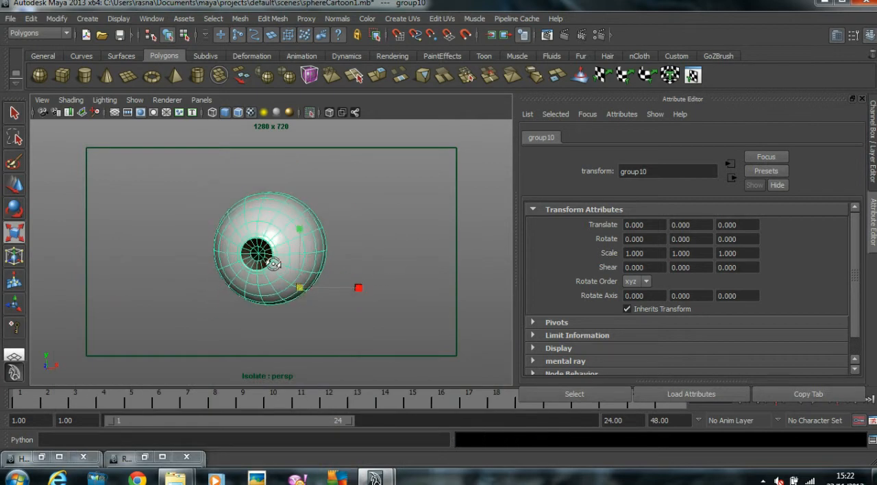
pyautogui.click(134, 100)
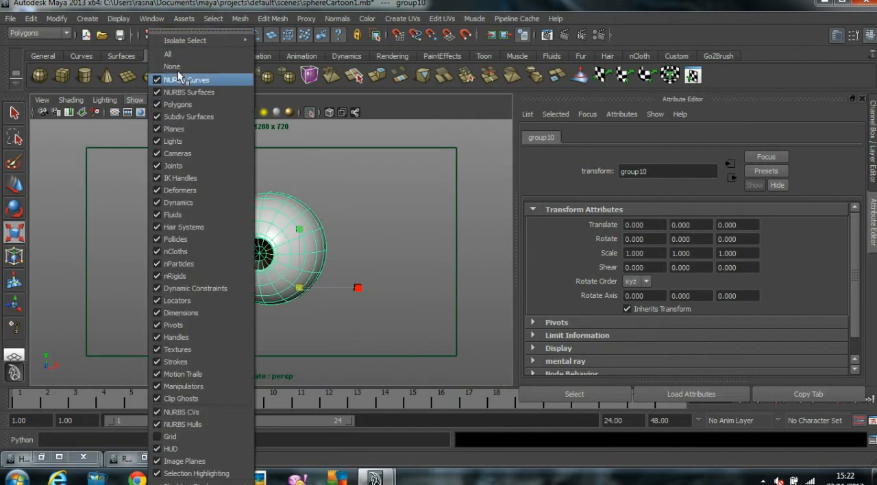
pyautogui.moveTo(191, 44)
pyautogui.click(274, 49)
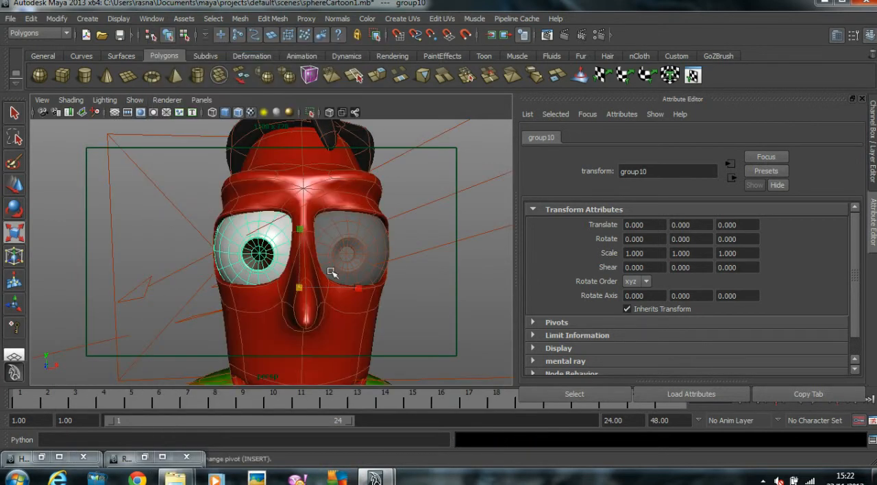
# Step: Select the untextured grey eye R_eye and delete it
pyautogui.click(394, 318)
pyautogui.keyDown('alt'); pyautogui.moveTo(391, 307); pyautogui.dragTo(346, 281); pyautogui.keyUp('alt')
pyautogui.click(345, 269)
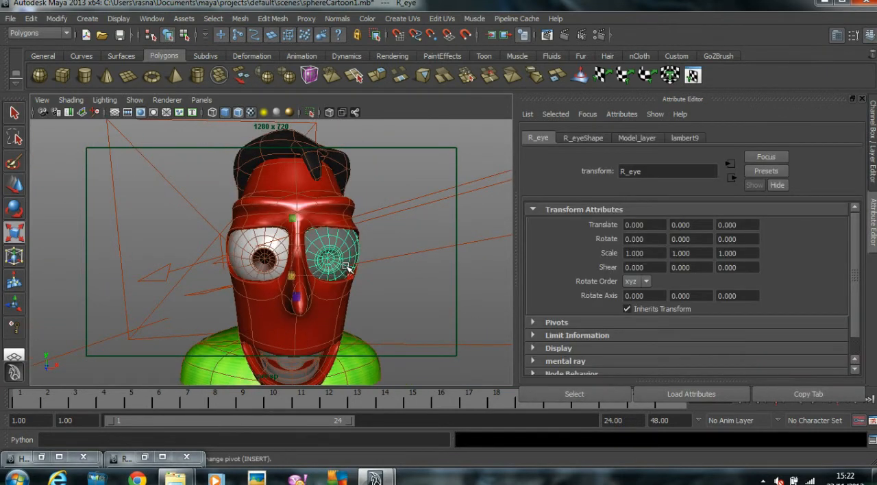
pyautogui.press('Delete')
# Step: Select the remaining textured eyeball and extend the selection to its whole eye group
pyautogui.click(282, 265)
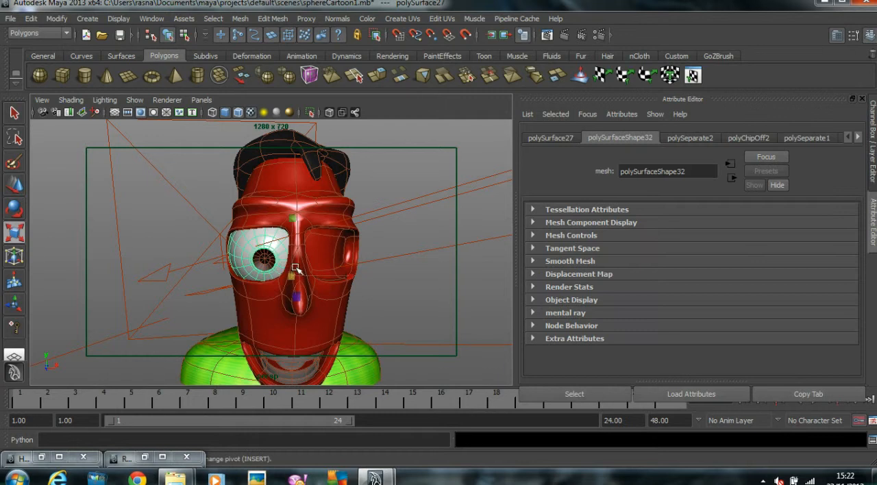
pyautogui.keyDown('alt'); pyautogui.moveTo(186, 276); pyautogui.dragTo(274, 275, button='right'); pyautogui.keyUp('alt')
pyautogui.click(205, 241)
pyautogui.click(226, 239)
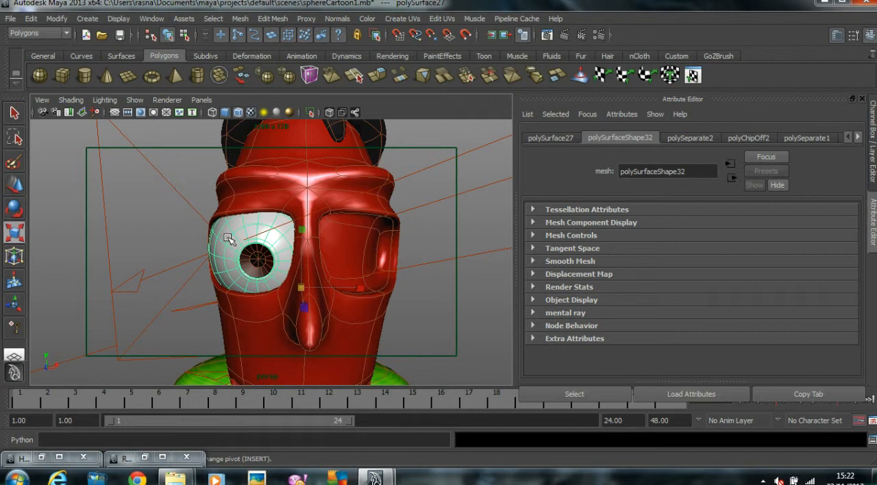
pyautogui.hotkey('ctrl', 'g')
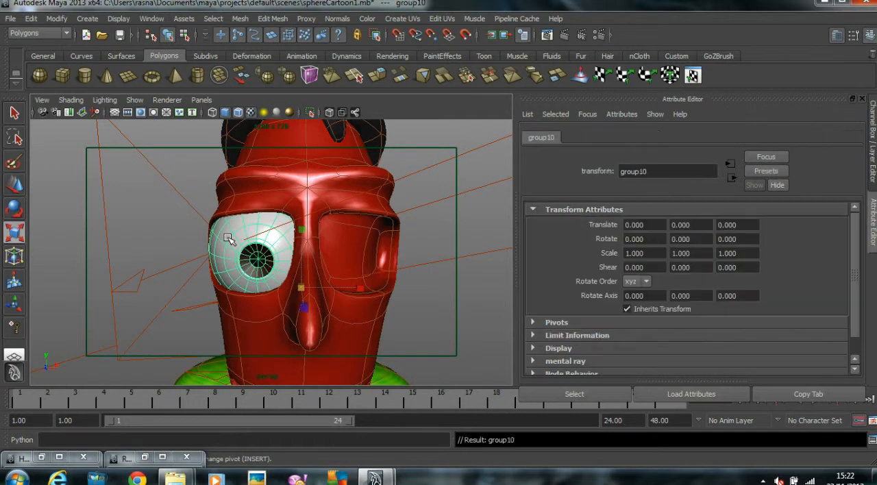
pyautogui.scroll(-4, 320, 230)
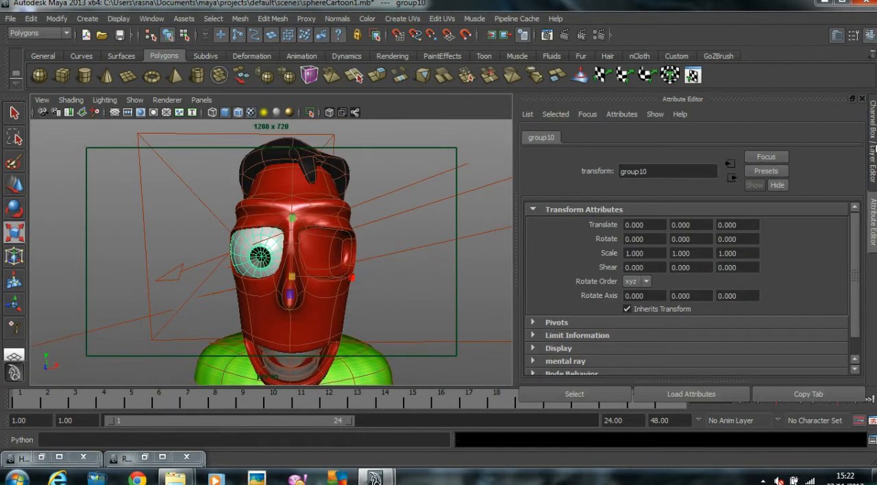
# Step: Duplicate the eye group and set the copy's Scale X to -1 to mirror it into the empty socket
pyautogui.click(872, 147)
pyautogui.press('w')
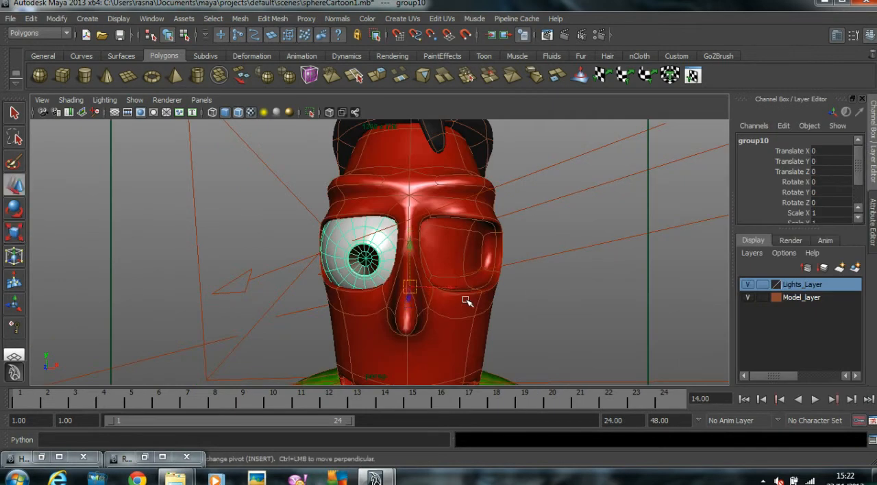
pyautogui.hotkey('ctrl', 'g')
pyautogui.click(821, 213)
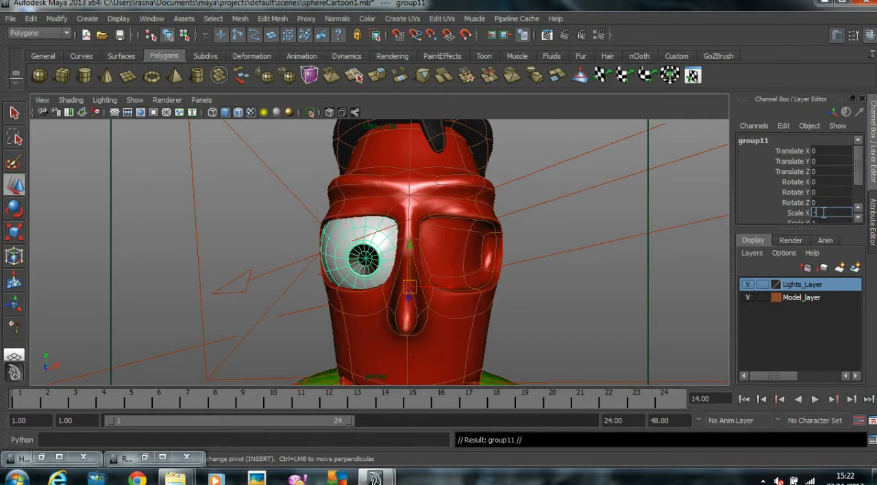
pyautogui.write('-1')
pyautogui.press('Return')
pyautogui.click(531, 308)
pyautogui.keyDown('alt'); pyautogui.moveTo(530, 308); pyautogui.dragTo(450, 271); pyautogui.keyUp('alt')
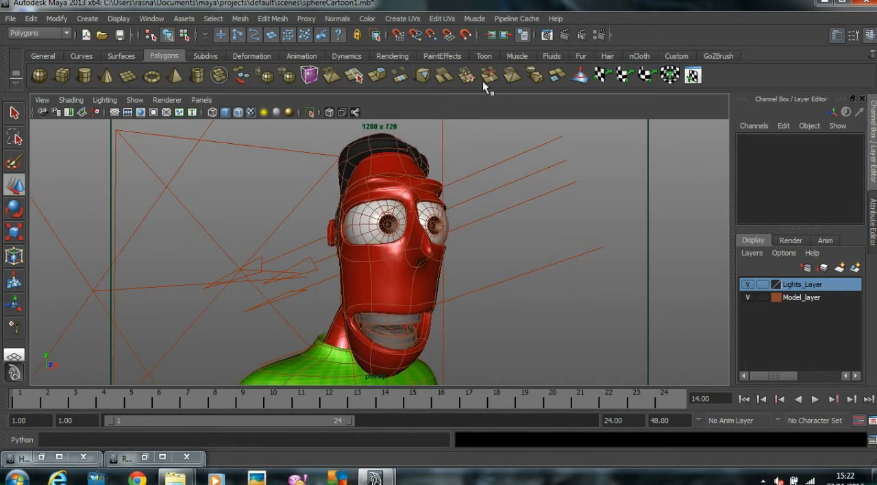
# Step: Restore the Render View and render the character again with mental ray
pyautogui.click(152, 458)
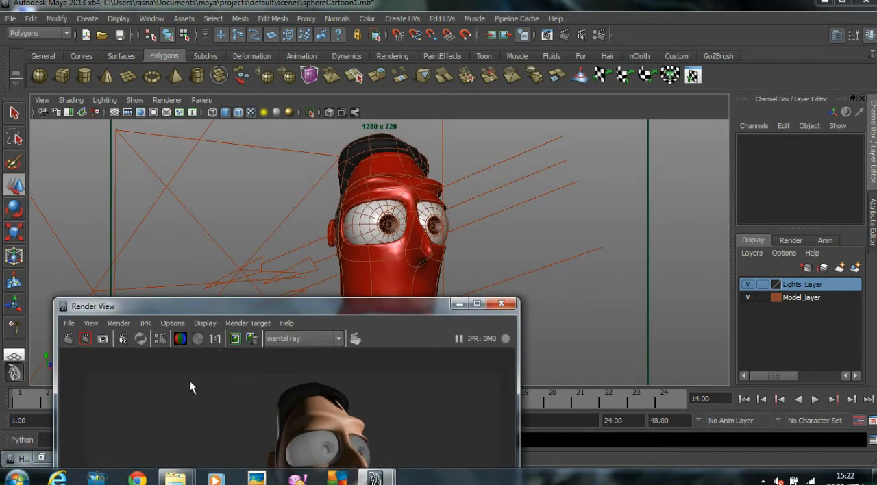
pyautogui.moveTo(238, 316); pyautogui.dragTo(360, 62)
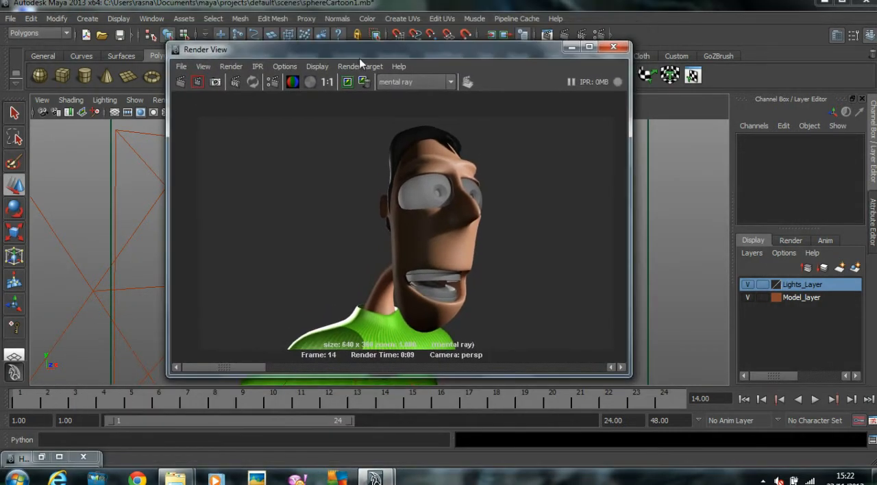
pyautogui.click(179, 81)
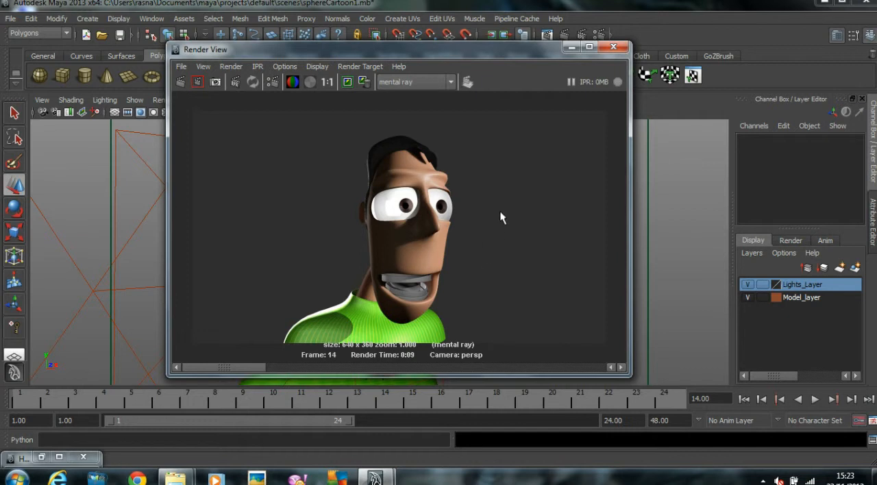
pyautogui.moveTo(379, 46); pyautogui.dragTo(427, 1)
pyautogui.moveTo(355, 2); pyautogui.dragTo(326, 14)
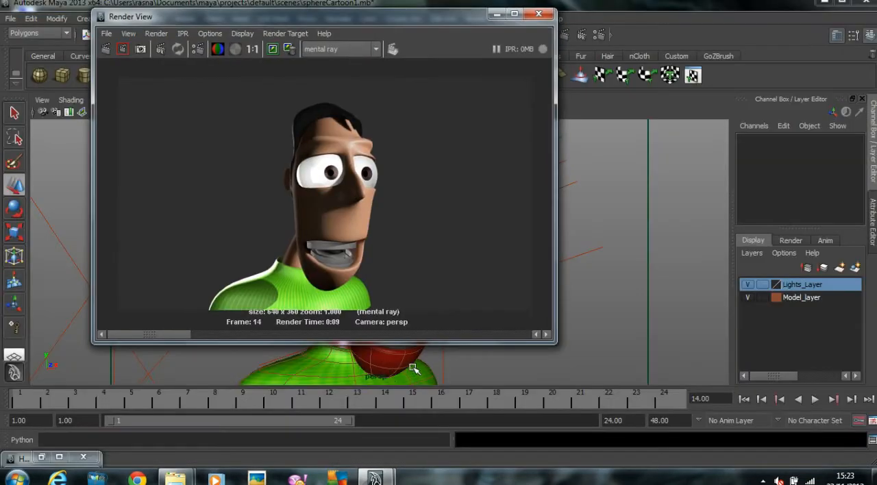
# Step: Set the Scale Conversion of the head's Head_Skin_material to 1 and re-render the character
pyautogui.click(413, 369)
pyautogui.hotkey('ctrl', 'a')
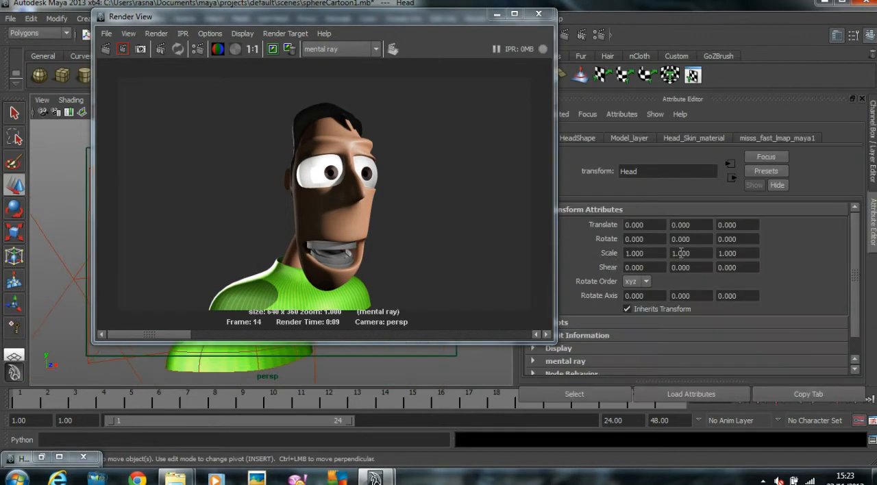
pyautogui.click(719, 138)
pyautogui.scroll(-6, 694, 323)
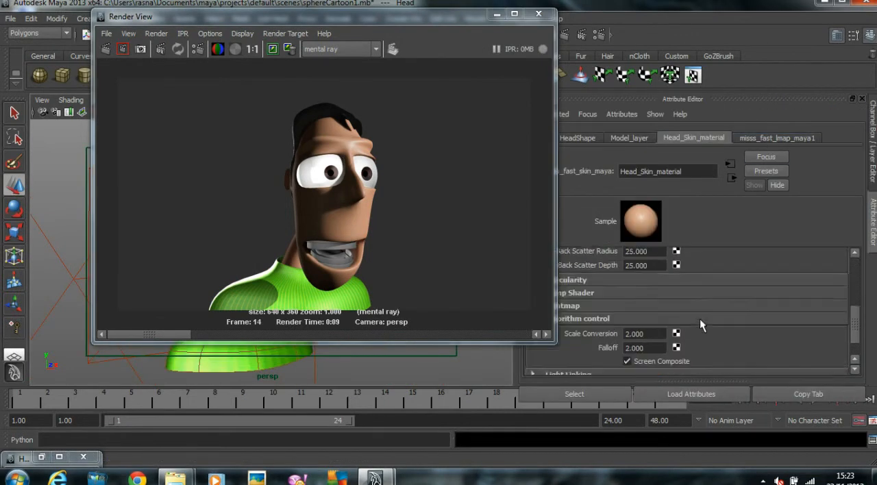
pyautogui.doubleClick(649, 300)
pyautogui.write('1')
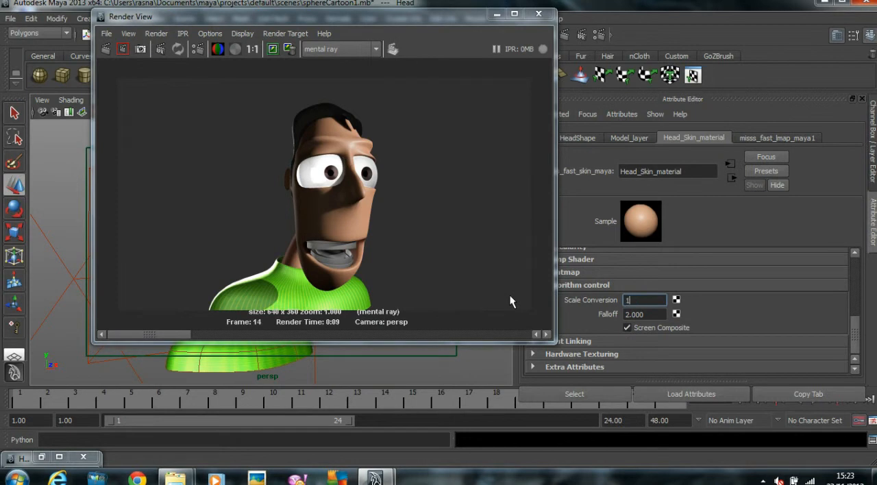
pyautogui.click(106, 49)
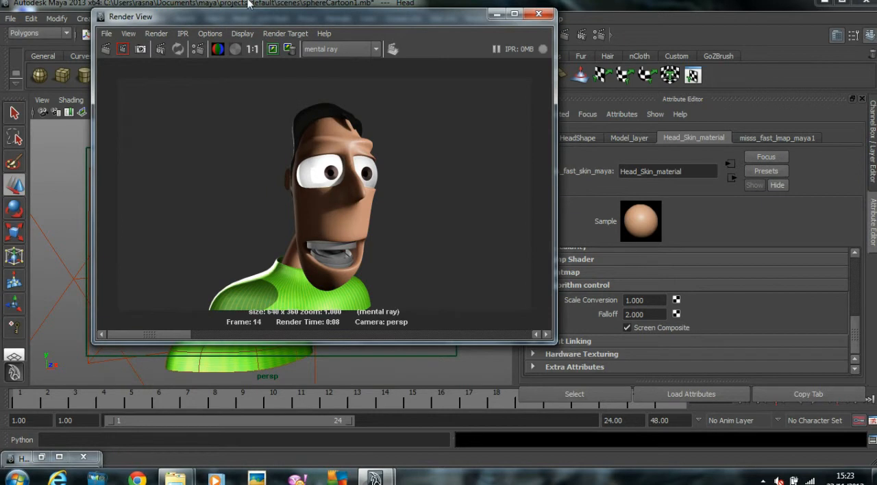
# Step: Select the upper teeth, lower teeth and tongue together and isolate them in the viewport
pyautogui.moveTo(367, 19); pyautogui.dragTo(556, 22)
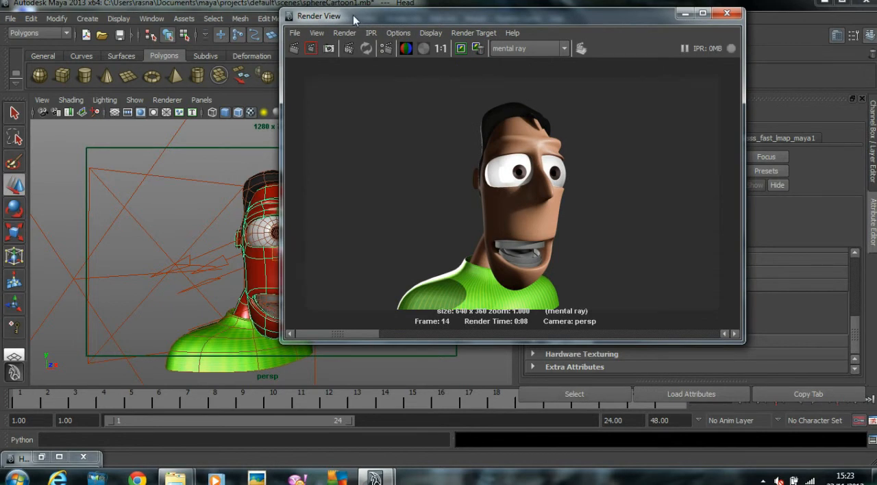
pyautogui.moveTo(355, 19); pyautogui.dragTo(427, 19)
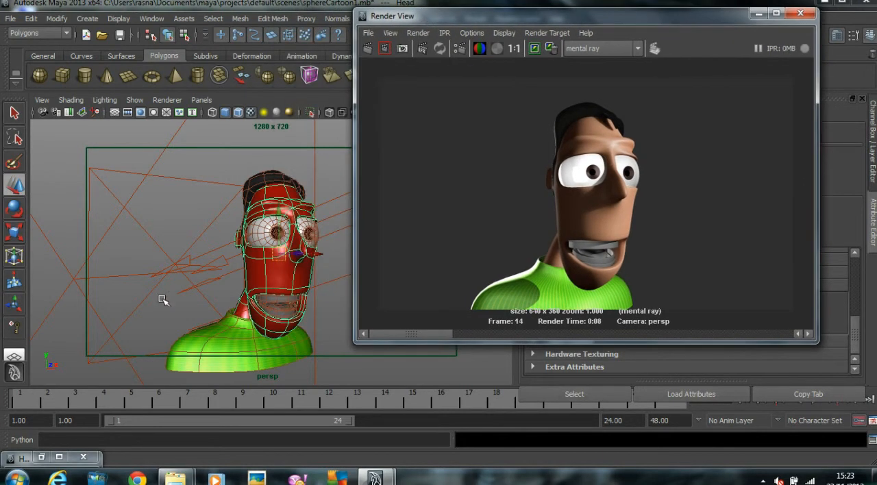
pyautogui.click(285, 308)
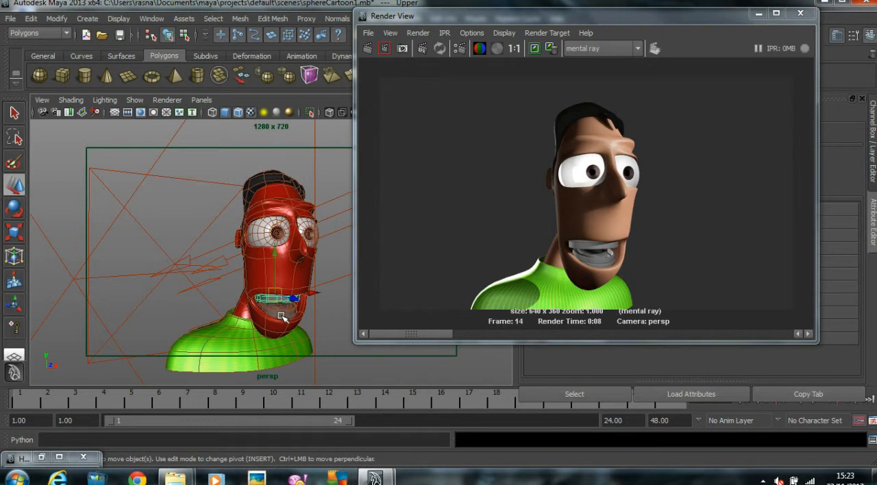
pyautogui.click(282, 315)
pyautogui.moveTo(257, 294); pyautogui.dragTo(309, 318)
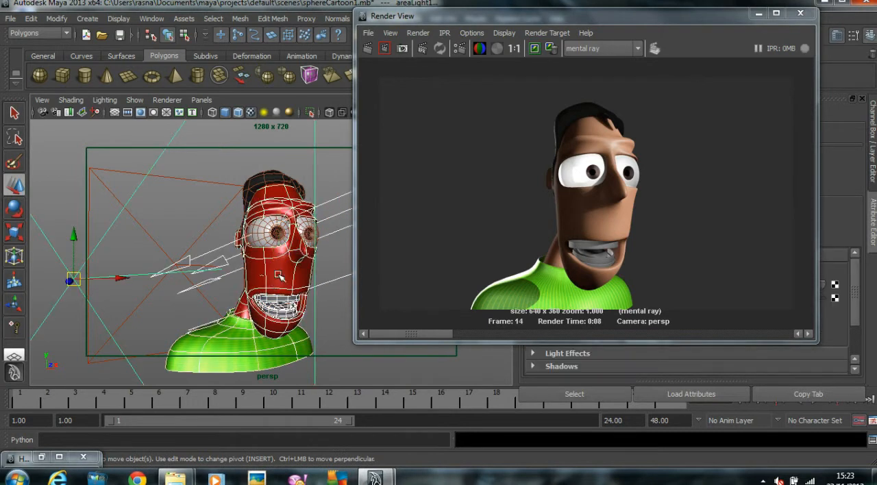
pyautogui.click(231, 333)
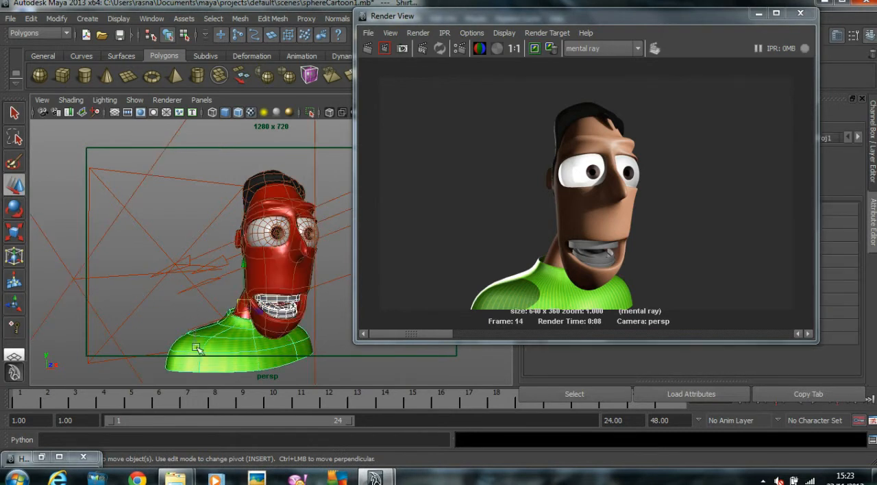
pyautogui.click(280, 308)
pyautogui.click(139, 100)
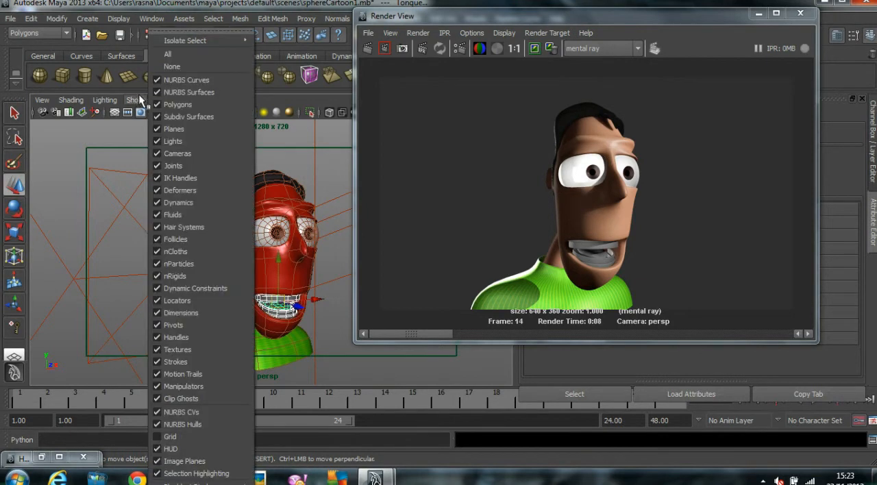
pyautogui.moveTo(198, 41)
pyautogui.click(283, 42)
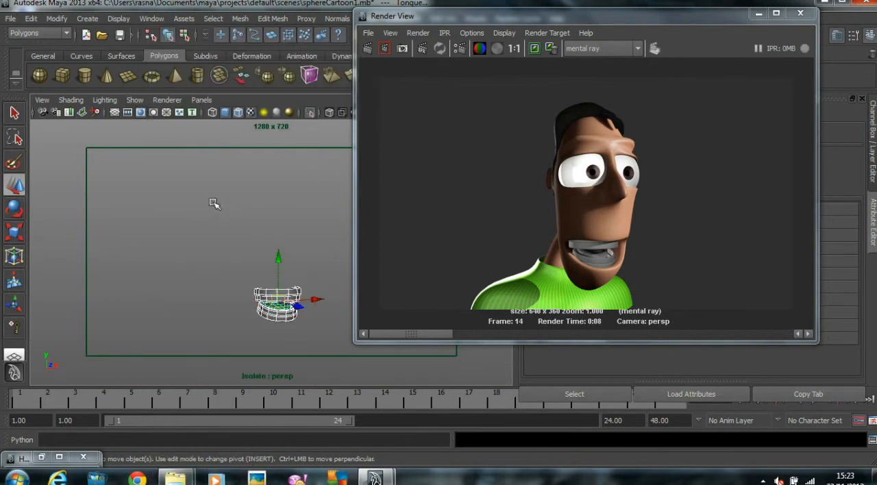
# Step: Assign a new Blinn material to the tongue
pyautogui.click(207, 204)
pyautogui.scroll(4, 258, 231)
pyautogui.keyDown('alt'); pyautogui.moveTo(267, 201); pyautogui.dragTo(265, 178, button='middle'); pyautogui.keyUp('alt')
pyautogui.keyDown('alt'); pyautogui.moveTo(208, 188); pyautogui.dragTo(251, 198, button='right'); pyautogui.keyUp('alt')
pyautogui.keyDown('alt'); pyautogui.moveTo(251, 208); pyautogui.dragTo(252, 176, button='middle'); pyautogui.keyUp('alt')
pyautogui.keyDown('alt'); pyautogui.moveTo(237, 178); pyautogui.dragTo(186, 190); pyautogui.keyUp('alt')
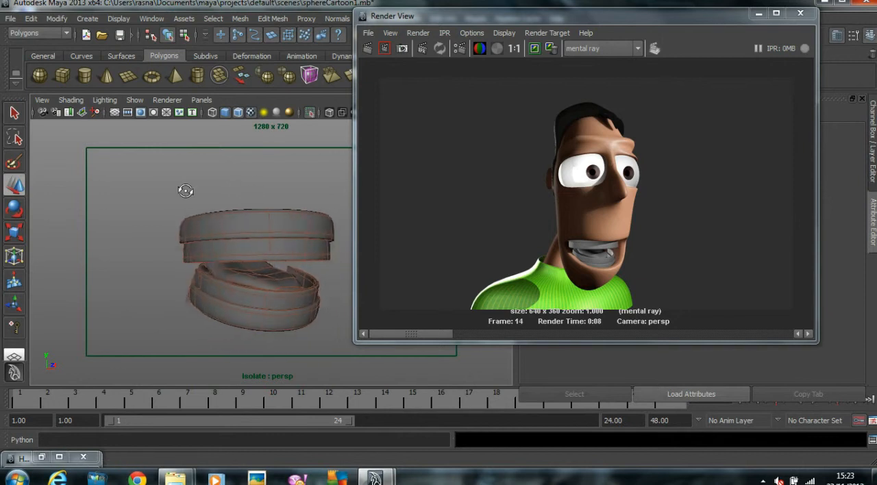
pyautogui.click(270, 275)
pyautogui.rightClick(276, 277)
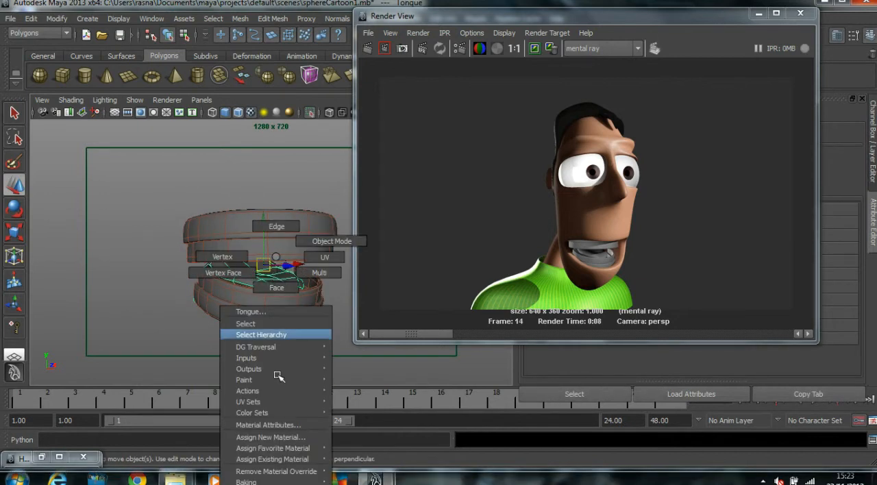
pyautogui.moveTo(284, 448)
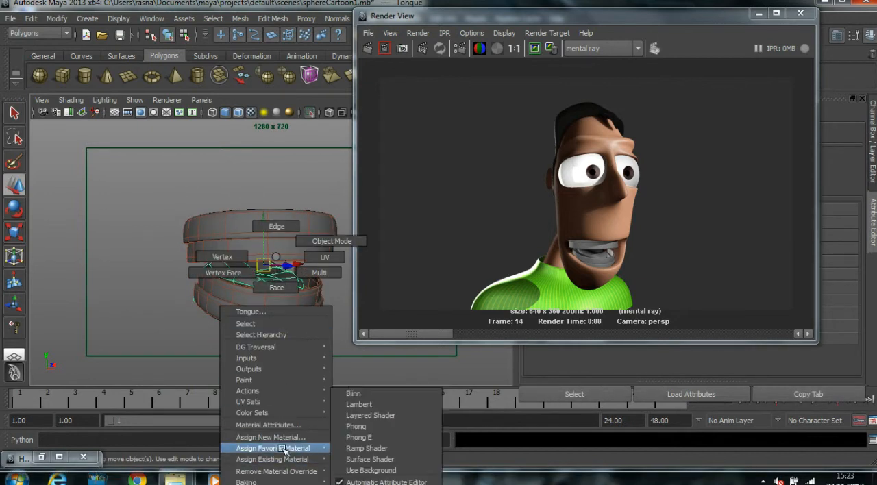
pyautogui.click(367, 393)
# Step: Rename the tongue's Blinn material as Tongue_material
pyautogui.moveTo(435, 19); pyautogui.dragTo(139, 17)
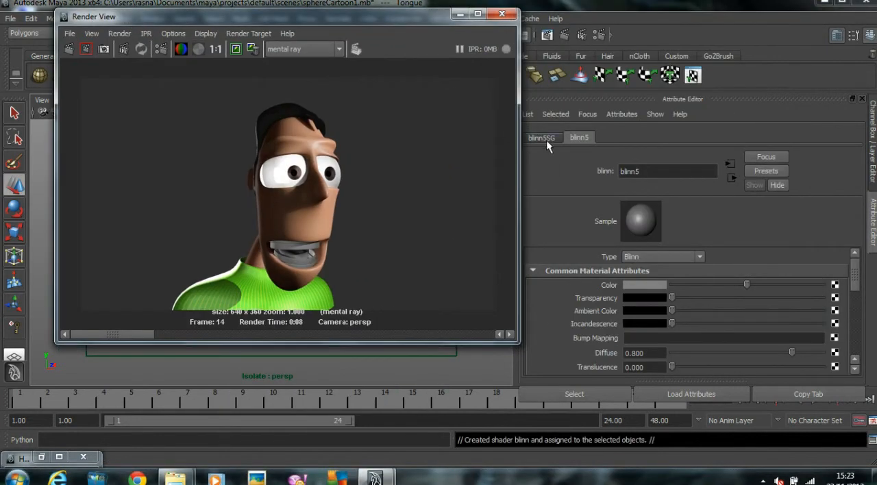
pyautogui.doubleClick(661, 173)
pyautogui.write('Ton')
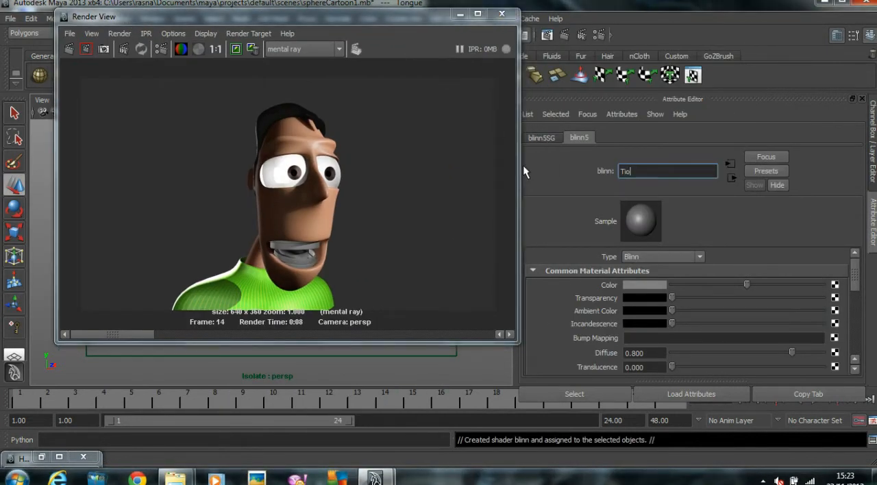
pyautogui.press('BackSpace')
pyautogui.press('BackSpace')
pyautogui.press('BackSpace')
pyautogui.write('ongue_mate')
pyautogui.press('Return')
# Step: Set the Color of Tongue_material to a pale greyish pink
pyautogui.click(637, 286)
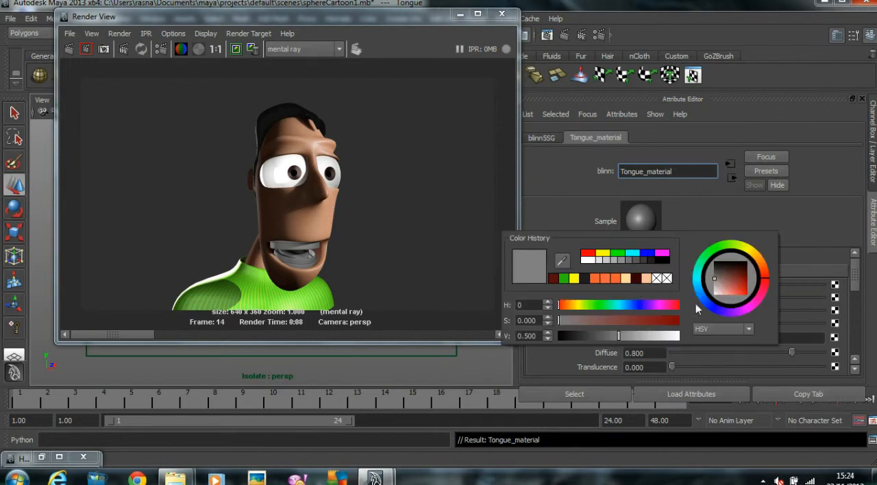
pyautogui.click(729, 287)
pyautogui.moveTo(730, 287); pyautogui.dragTo(718, 286)
pyautogui.click(742, 306)
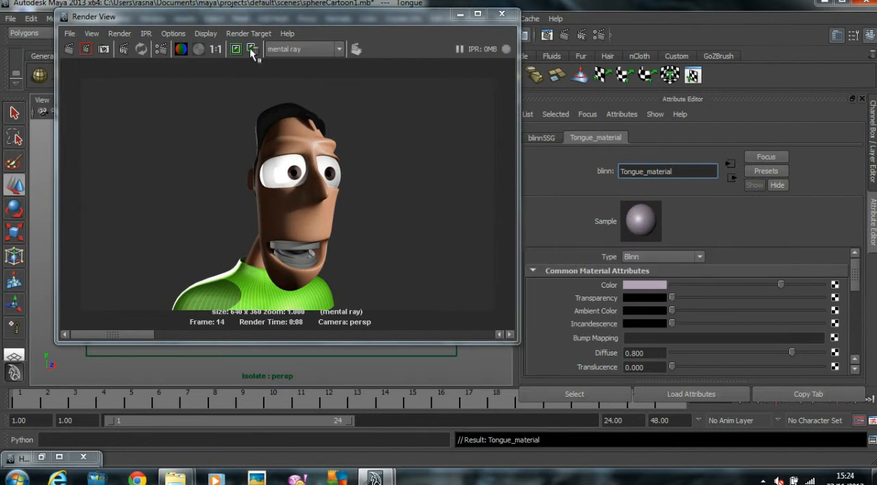
# Step: Separate the upper and lower teeth meshes into individual gum and teeth pieces and display them smoothed
pyautogui.moveTo(250, 21); pyautogui.dragTo(500, 21)
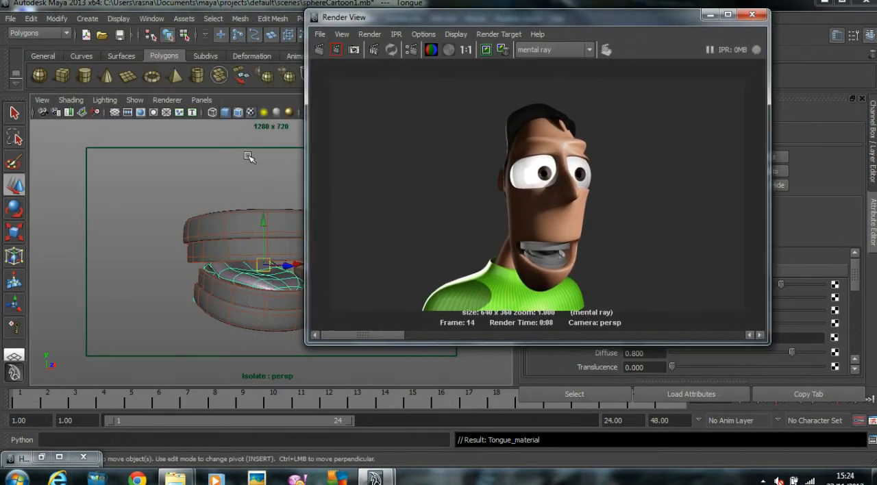
pyautogui.click(256, 231)
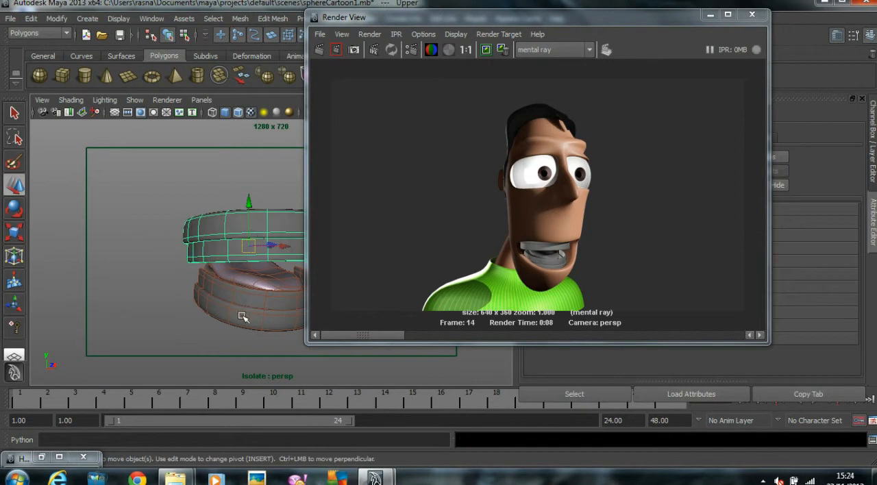
pyautogui.click(242, 317)
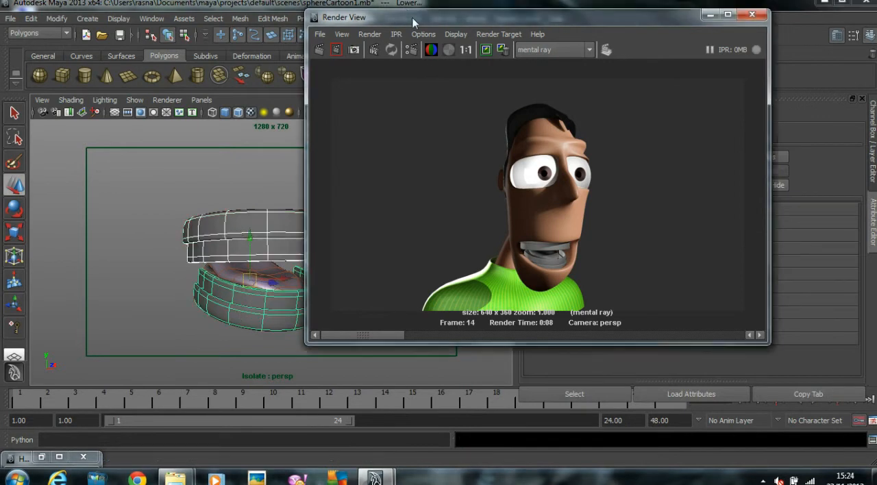
pyautogui.moveTo(413, 22); pyautogui.dragTo(521, 25)
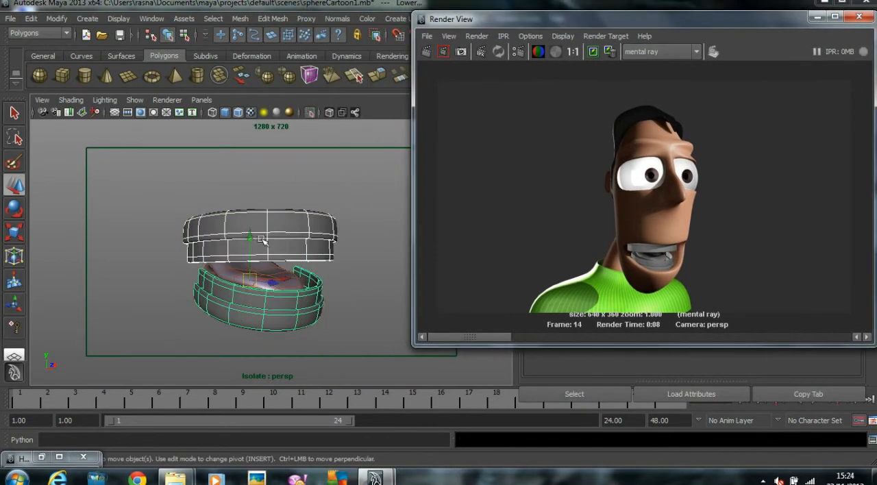
pyautogui.click(241, 21)
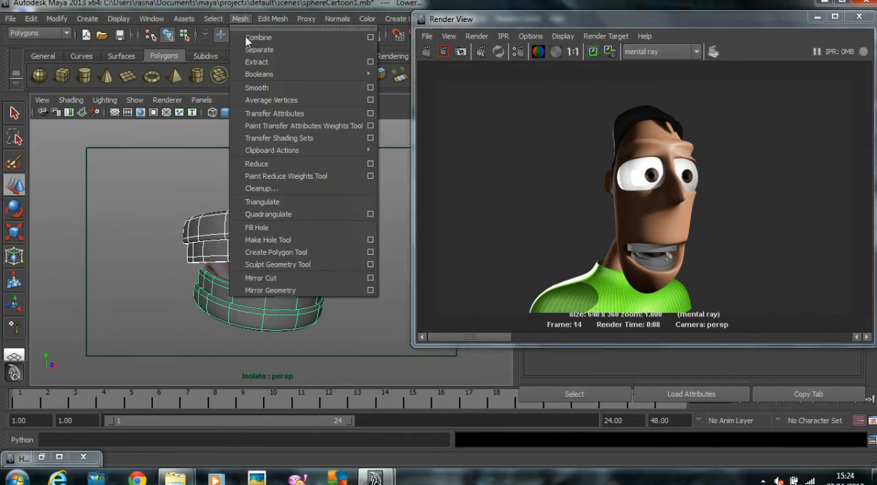
pyautogui.click(252, 48)
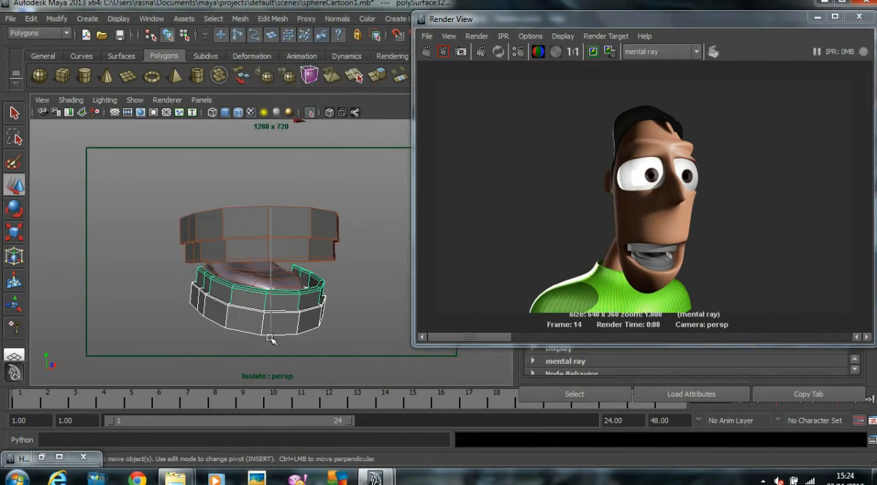
pyautogui.click(289, 280)
pyautogui.click(384, 279)
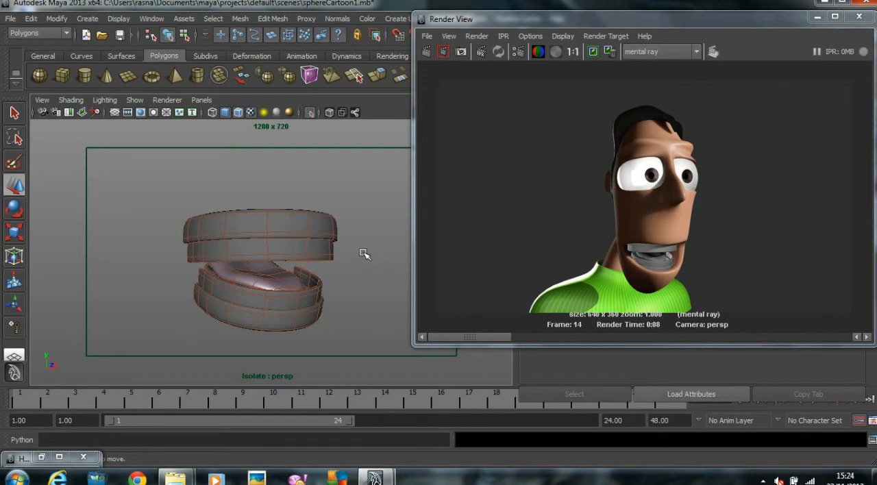
# Step: Select the upper and lower gum pieces and assign a new Blinn material to both
pyautogui.click(320, 233)
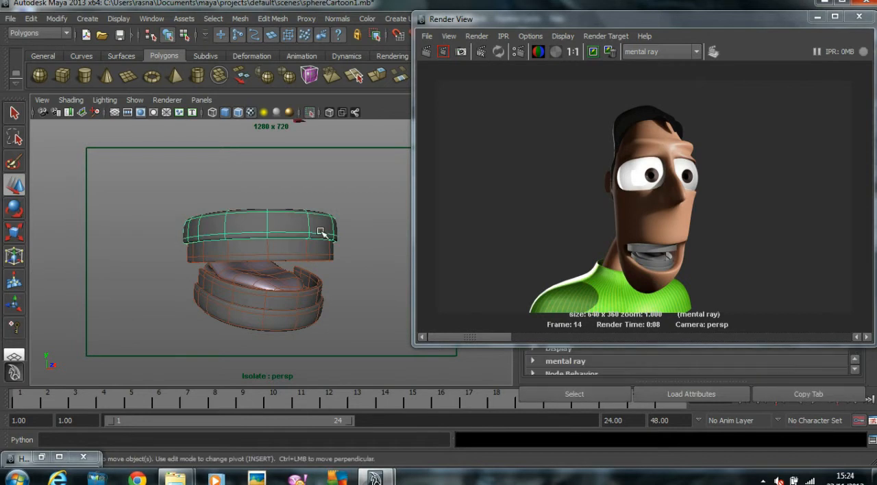
pyautogui.keyDown('shift'); pyautogui.click(274, 322); pyautogui.keyUp('shift')
pyautogui.rightClick(289, 224)
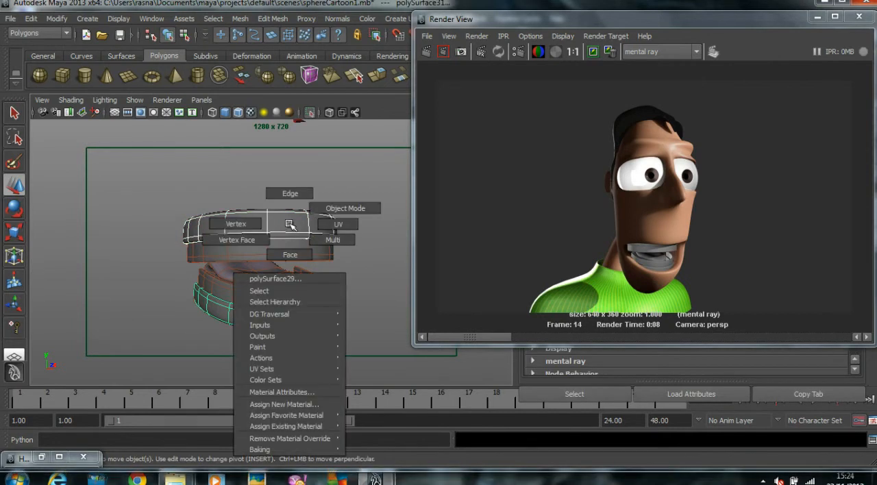
pyautogui.moveTo(315, 427)
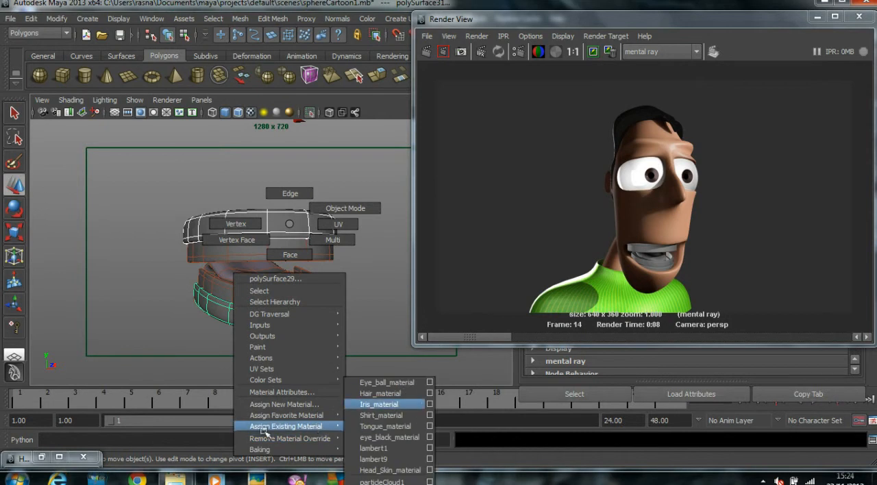
pyautogui.moveTo(283, 415)
pyautogui.click(397, 398)
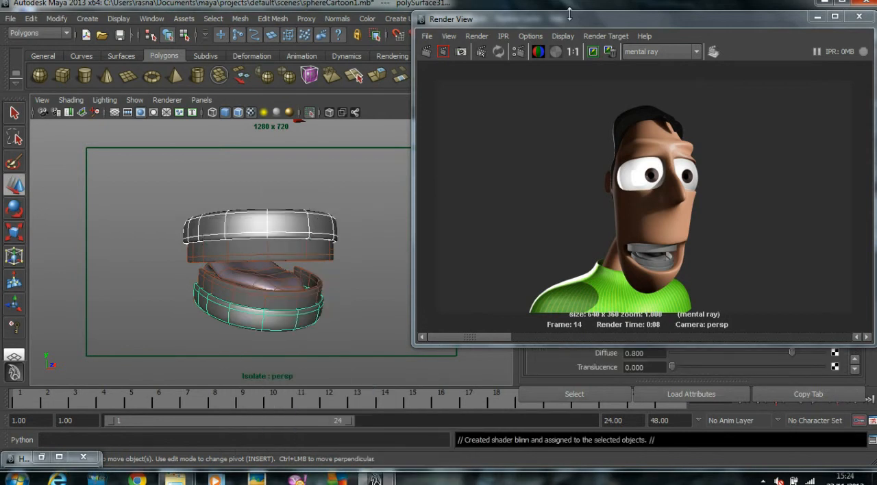
# Step: Rename the gums' new Blinn material as Gums_material
pyautogui.moveTo(568, 23); pyautogui.dragTo(219, 23)
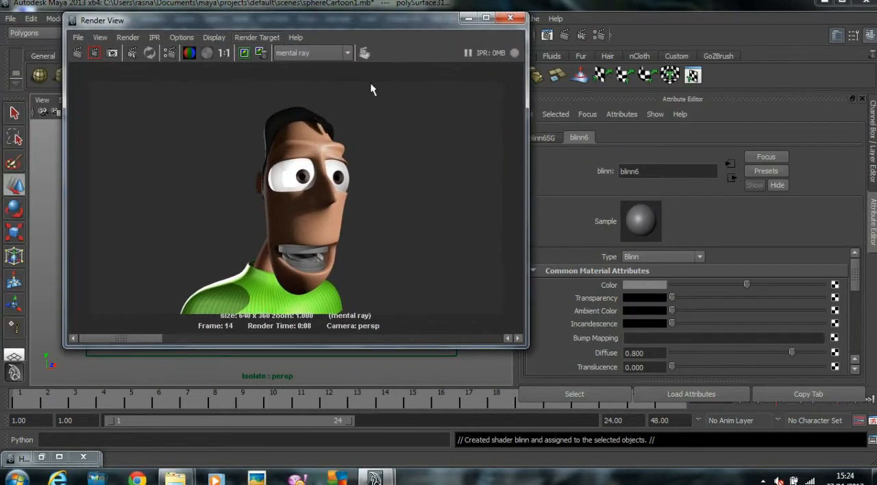
pyautogui.doubleClick(665, 174)
pyautogui.write('Gums_material')
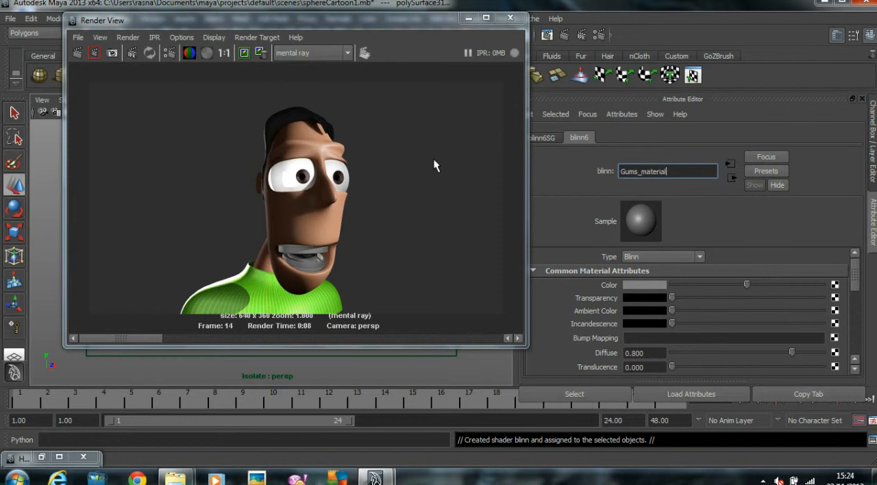
# Step: Set the Color of Gums_material to a light, nearly neutral grey, starting from the recently used tongue colour
pyautogui.click(639, 286)
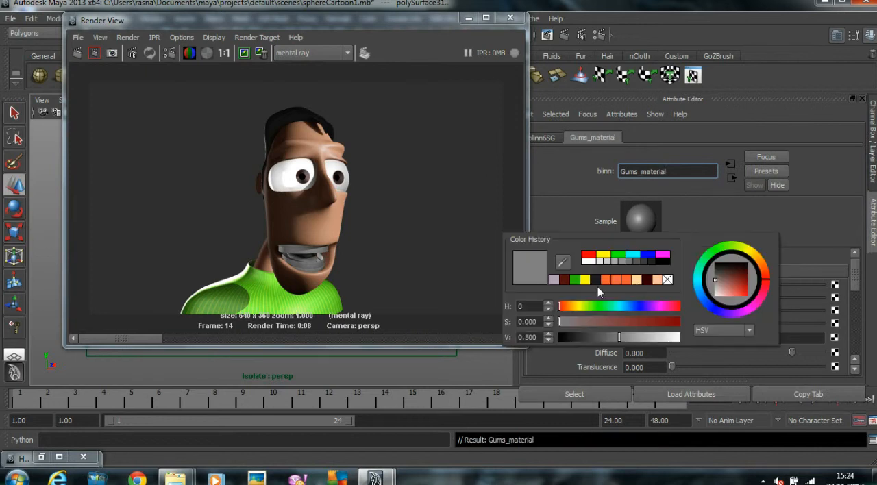
pyautogui.click(553, 279)
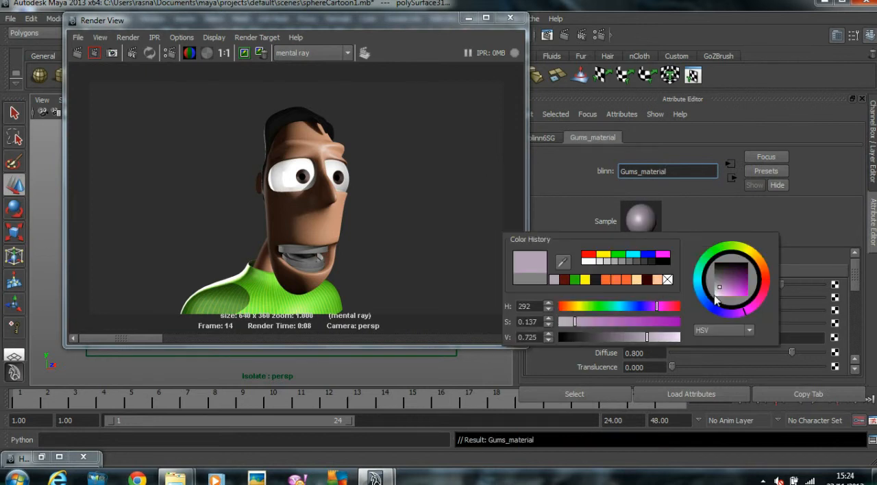
pyautogui.moveTo(720, 296); pyautogui.dragTo(713, 289)
# Step: Reselect the upper gum piece and darken the Specular Color of Gums_material to a dark grey
pyautogui.moveTo(419, 27); pyautogui.dragTo(679, 38)
pyautogui.click(124, 180)
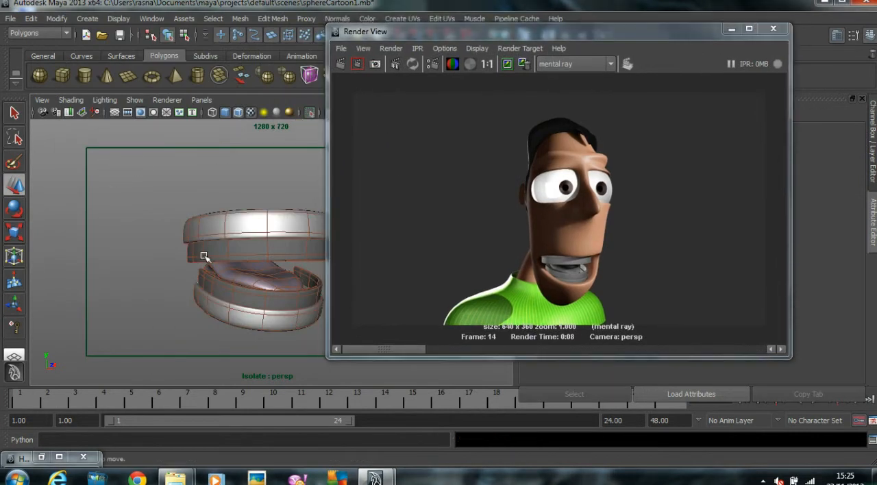
pyautogui.click(244, 222)
pyautogui.moveTo(426, 31); pyautogui.dragTo(235, 8)
pyautogui.click(752, 138)
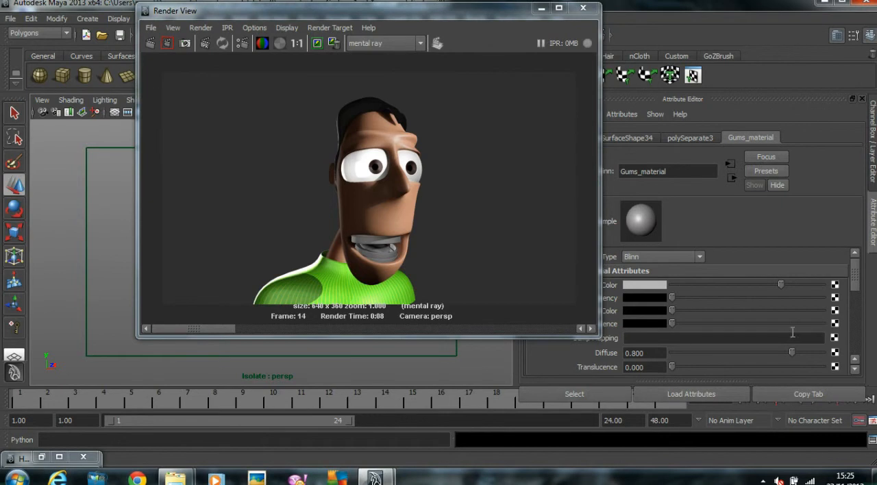
pyautogui.scroll(-5, 790, 334)
pyautogui.moveTo(739, 299); pyautogui.dragTo(704, 299)
# Step: Select the upper and lower teeth pieces and assign a new Blinn material to both
pyautogui.moveTo(406, 18); pyautogui.dragTo(621, 28)
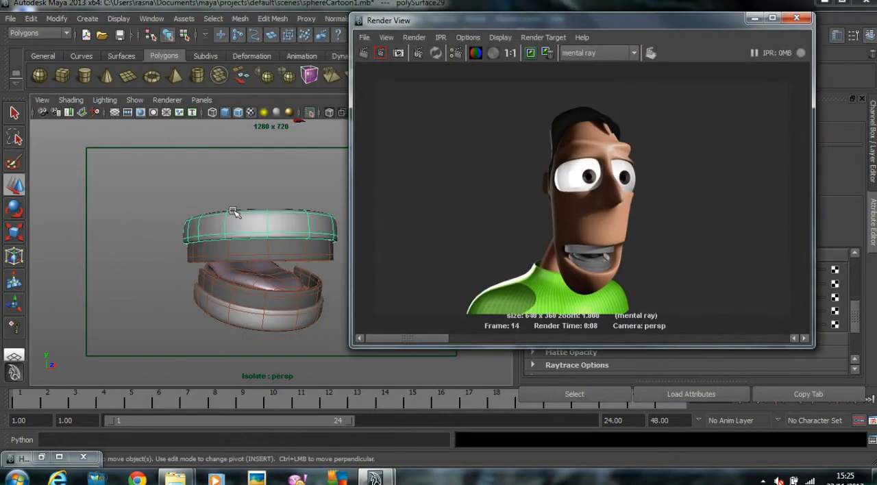
pyautogui.click(200, 258)
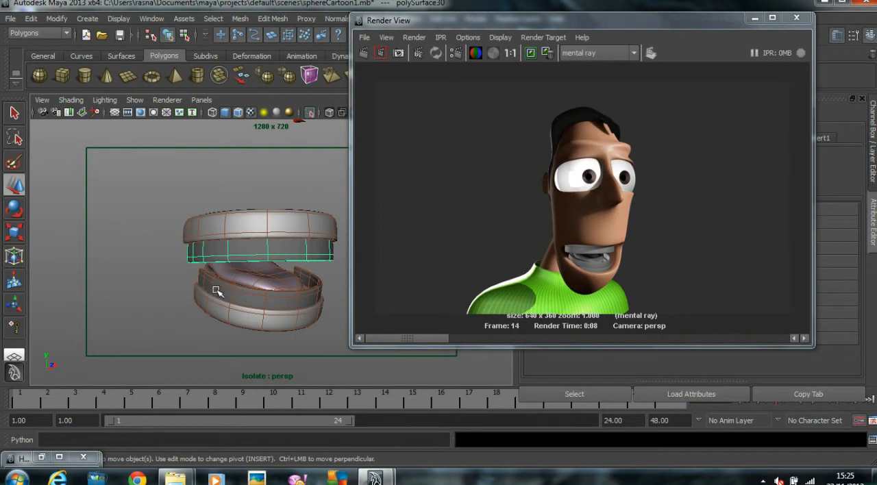
pyautogui.click(218, 291)
pyautogui.moveTo(265, 247); pyautogui.dragTo(349, 400, button='right')
pyautogui.moveTo(466, 23); pyautogui.dragTo(214, 37)
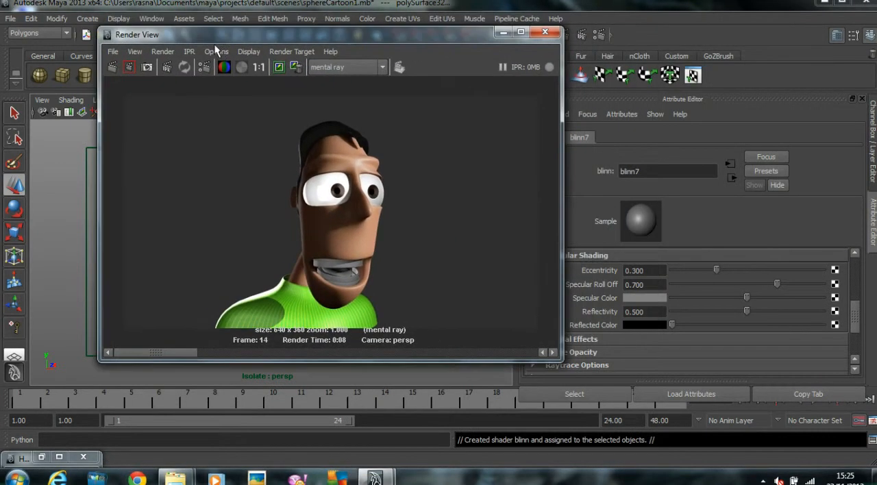
# Step: Set the teeth's Blinn Color to near white and rename the material as Teeth_material
pyautogui.scroll(5, 697, 281)
pyautogui.moveTo(778, 284); pyautogui.dragTo(809, 285)
pyautogui.doubleClick(622, 171)
pyautogui.write('Teeth_material')
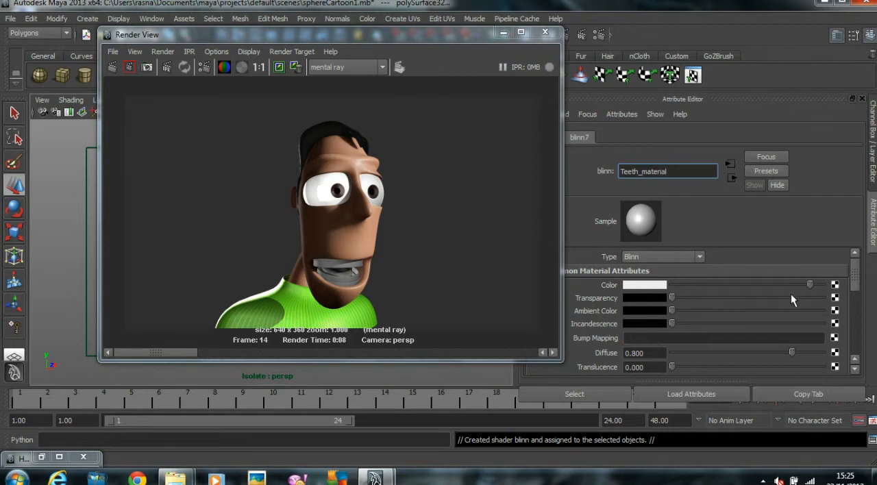
# Step: Darken the Specular Color of Teeth_material to a dark grey
pyautogui.scroll(-4, 788, 298)
pyautogui.moveTo(702, 336)
pyautogui.mouseDown()
pyautogui.moveTo(714, 334)
pyautogui.moveTo(699, 337)
pyautogui.mouseUp()
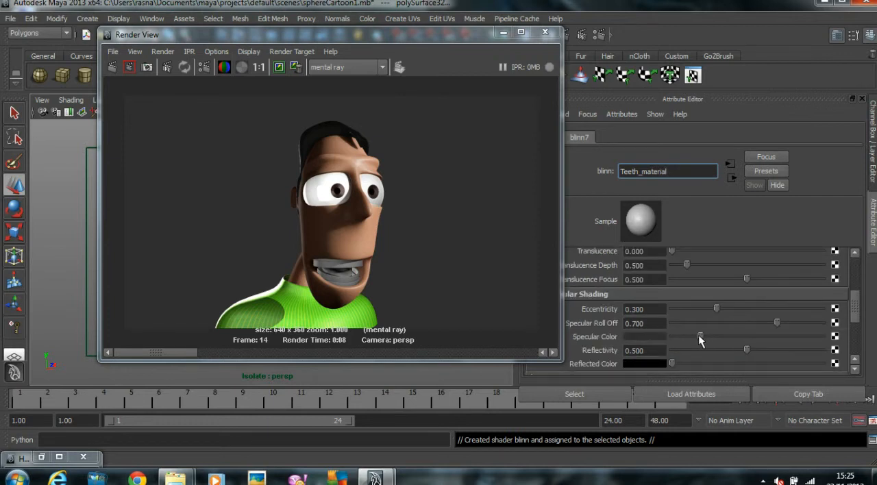
pyautogui.press('Return')
# Step: Try to combine the upper gum and upper teeth pieces into a single mesh
pyautogui.moveTo(302, 35); pyautogui.dragTo(549, 36)
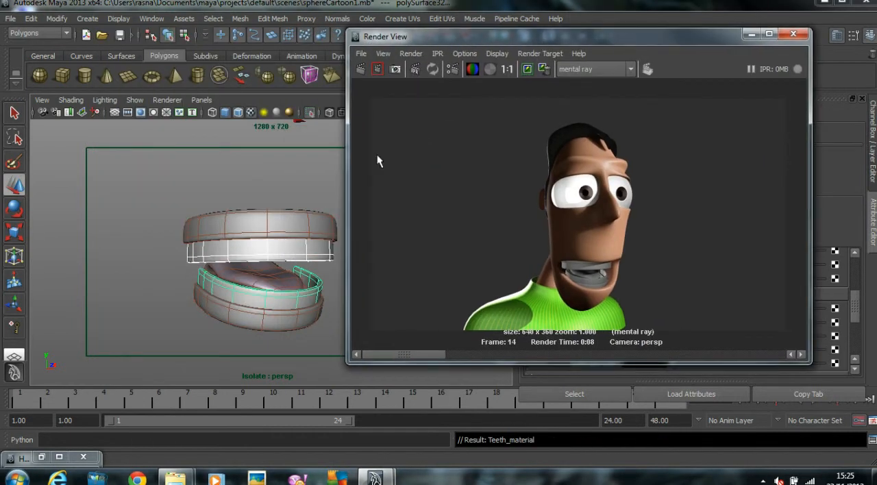
pyautogui.click(188, 164)
pyautogui.click(199, 258)
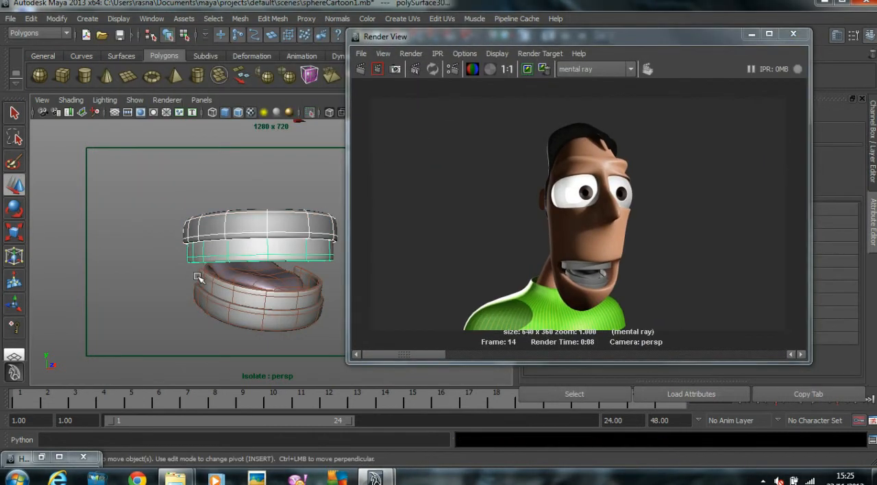
pyautogui.click(240, 19)
pyautogui.click(254, 35)
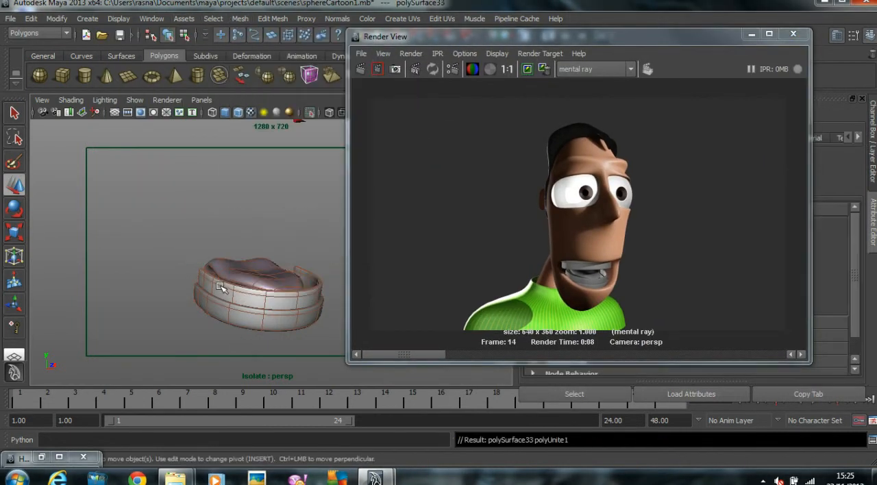
pyautogui.hotkey('ctrl', 'z')
pyautogui.click(161, 196)
pyautogui.click(208, 233)
pyautogui.keyDown('shift'); pyautogui.click(199, 249); pyautogui.keyUp('shift')
pyautogui.click(240, 19)
pyautogui.click(255, 35)
pyautogui.hotkey('ctrl', 'z')
pyautogui.click(176, 178)
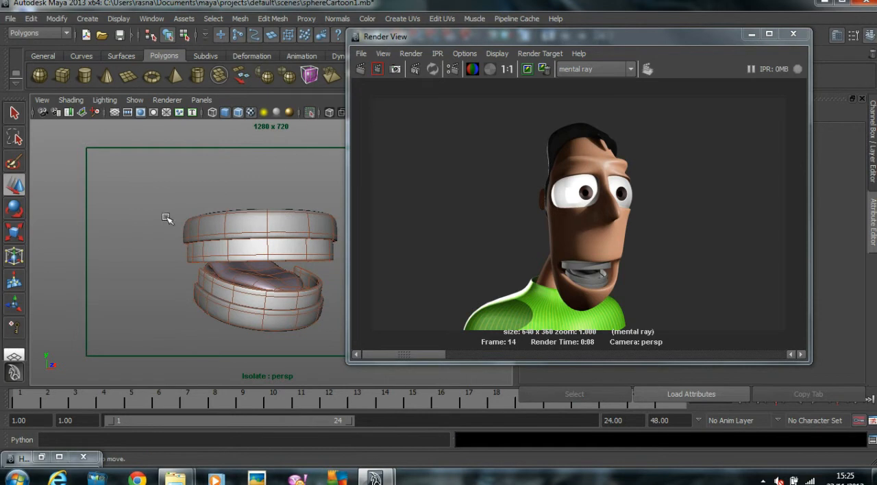
# Step: Select the tongue and all gum and teeth pieces and delete their construction history
pyautogui.moveTo(179, 193); pyautogui.dragTo(415, 416)
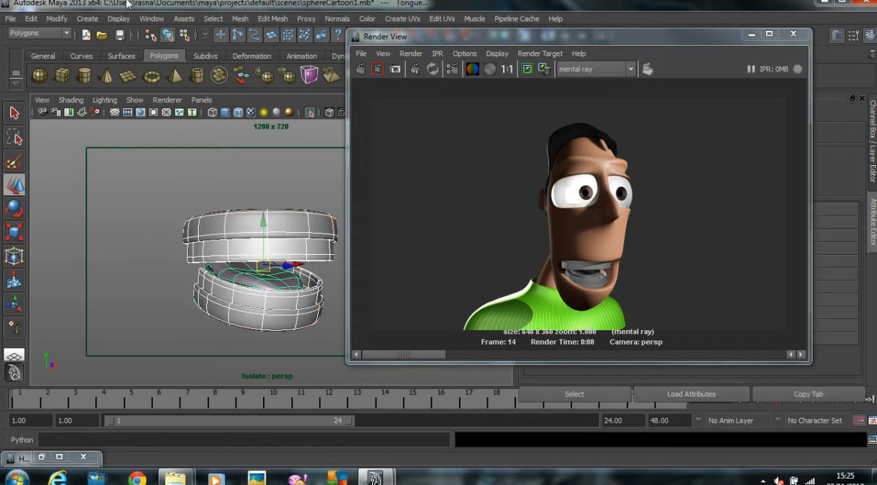
pyautogui.click(31, 19)
pyautogui.click(181, 160)
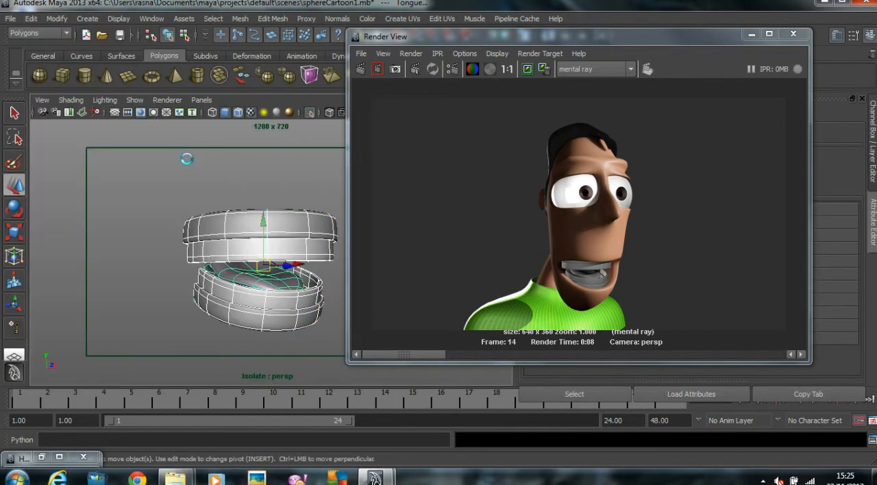
# Step: Combine the history-free upper gum and upper teeth meshes again, and undo the combination
pyautogui.click(202, 220)
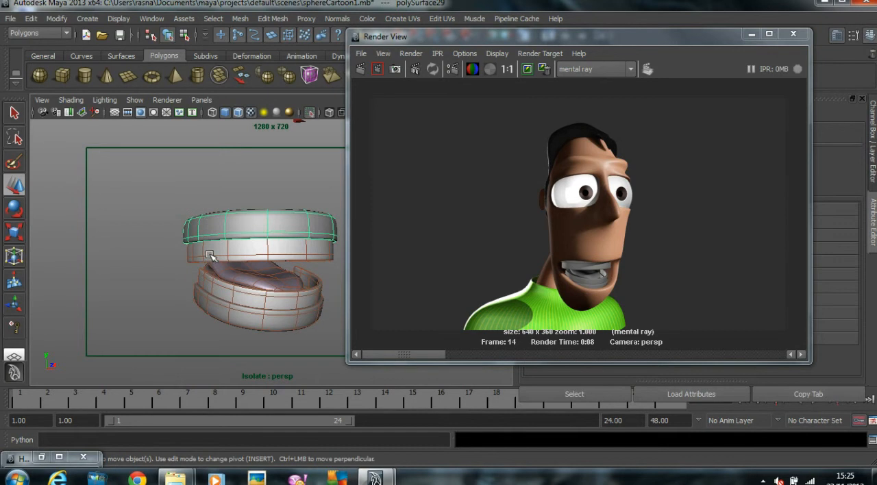
pyautogui.keyDown('shift'); pyautogui.click(210, 255); pyautogui.keyUp('shift')
pyautogui.click(240, 18)
pyautogui.click(253, 48)
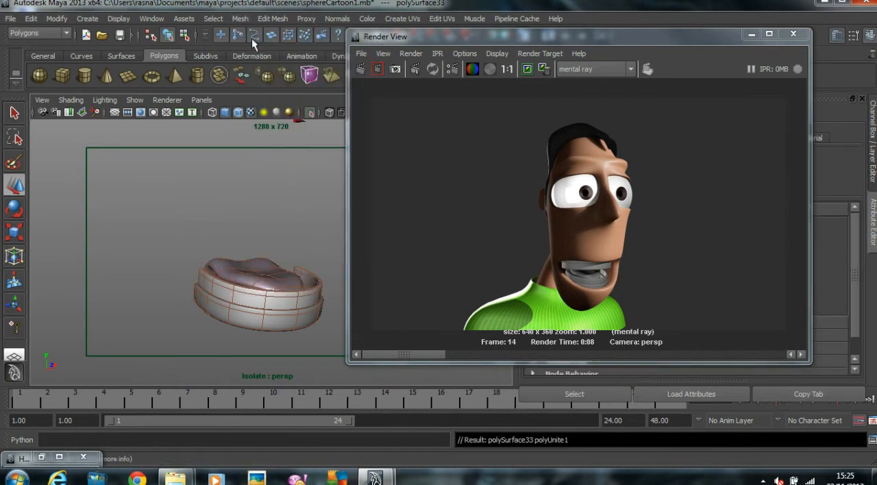
pyautogui.hotkey('ctrl', 'z')
# Step: Group the upper gum with the upper teeth, and group the lower gum with the lower teeth
pyautogui.click(255, 207)
pyautogui.click(197, 241)
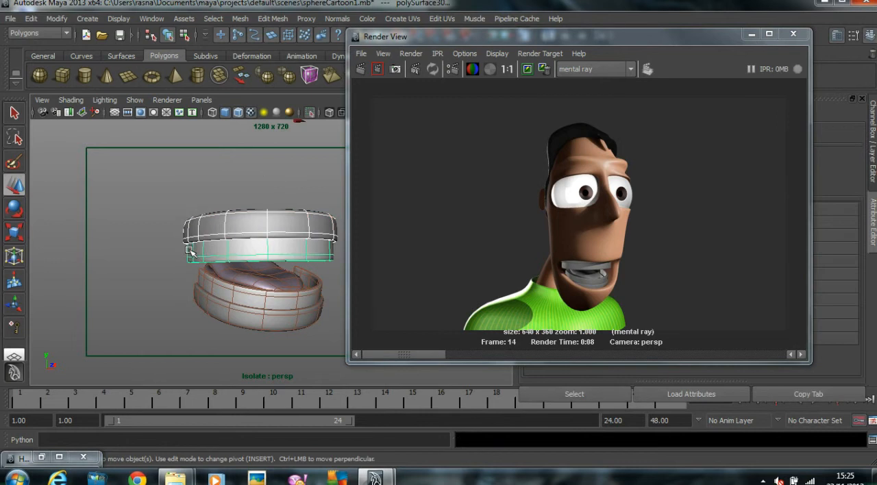
pyautogui.click(30, 18)
pyautogui.click(58, 337)
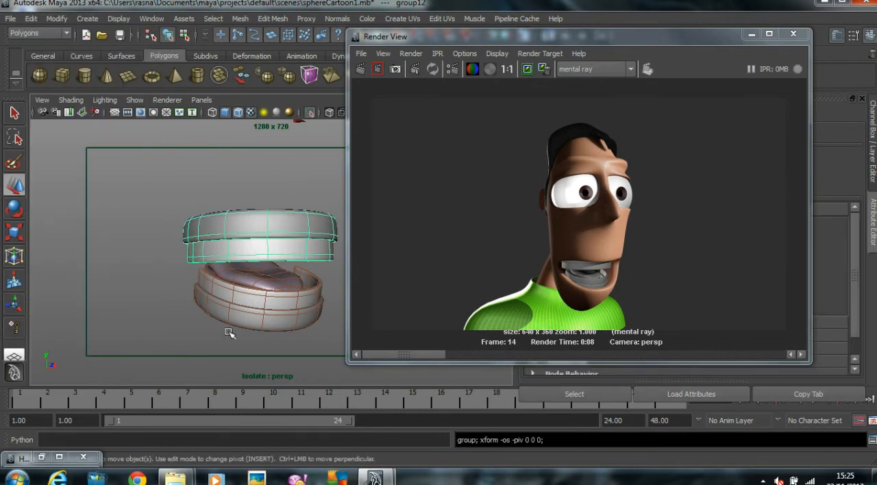
pyautogui.click(292, 316)
pyautogui.click(233, 282)
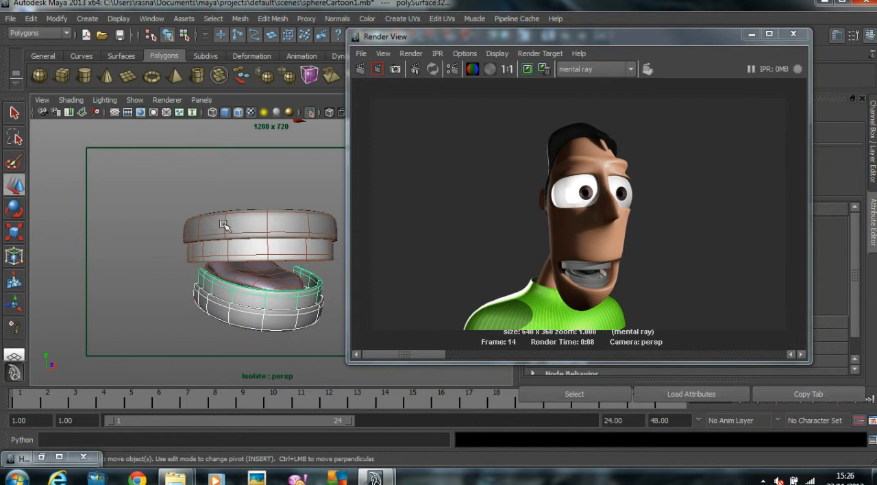
pyautogui.click(31, 18)
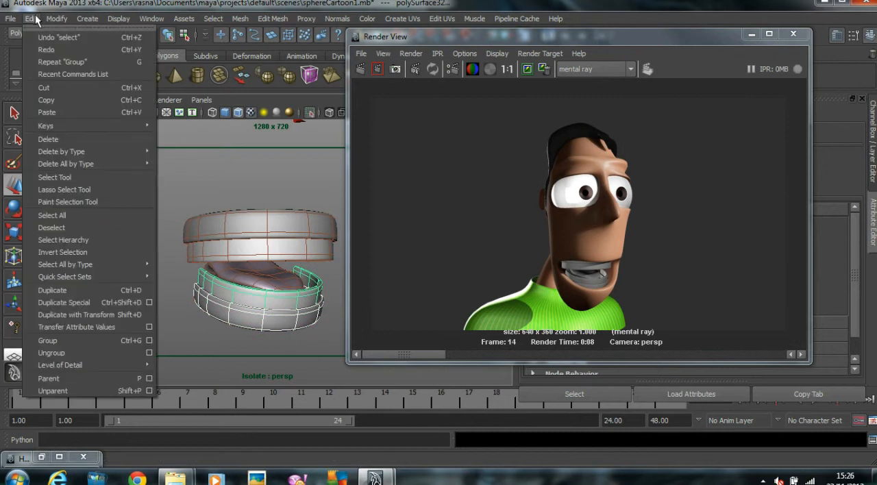
pyautogui.click(62, 353)
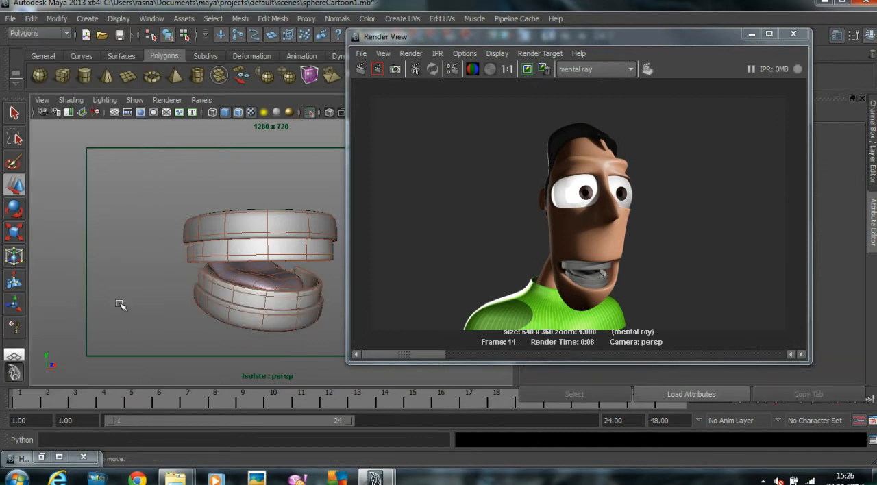
# Step: Turn off Isolate Select and frame the character's whole head and shoulders in the perspective view
pyautogui.click(135, 100)
pyautogui.moveTo(233, 39)
pyautogui.click(289, 44)
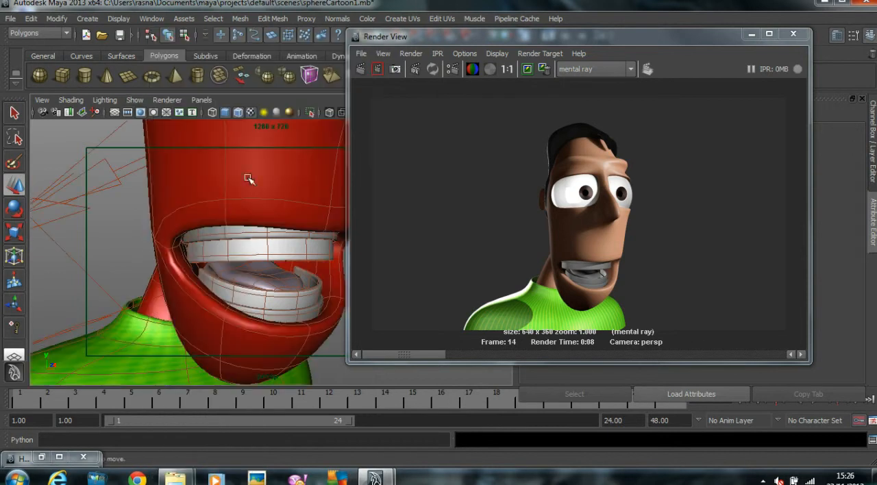
pyautogui.scroll(-4, 142, 228)
pyautogui.keyDown('alt'); pyautogui.moveTo(255, 295); pyautogui.dragTo(268, 271); pyautogui.keyUp('alt')
pyautogui.moveTo(638, 37); pyautogui.dragTo(830, 39)
pyautogui.scroll(-3, 294, 267)
pyautogui.moveTo(294, 267)
pyautogui.keyDown('alt'); pyautogui.mouseDown()
pyautogui.moveTo(221, 265)
pyautogui.moveTo(290, 256)
pyautogui.moveTo(291, 265)
pyautogui.mouseUp(); pyautogui.keyUp('alt')
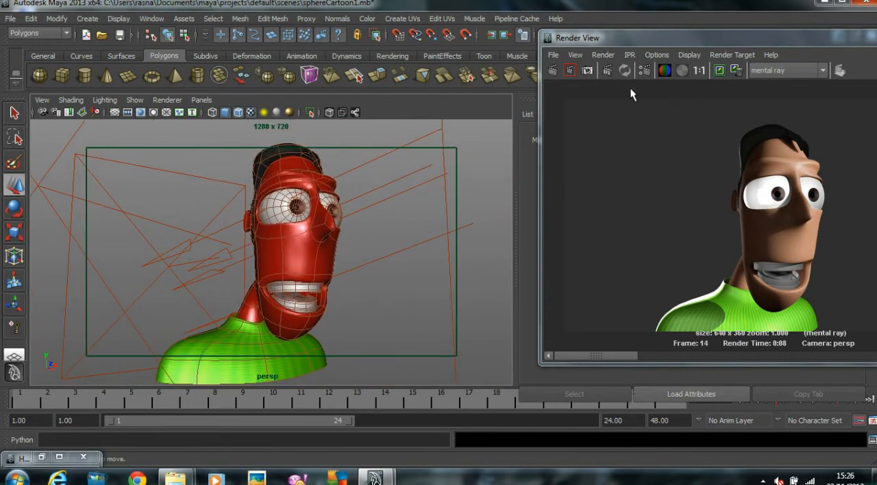
# Step: Select an eyeball and set the Color of Eye_ball_material to a pale pinkish grey, about H 360, S 0.059, V 0.902
pyautogui.moveTo(638, 39); pyautogui.dragTo(322, 26)
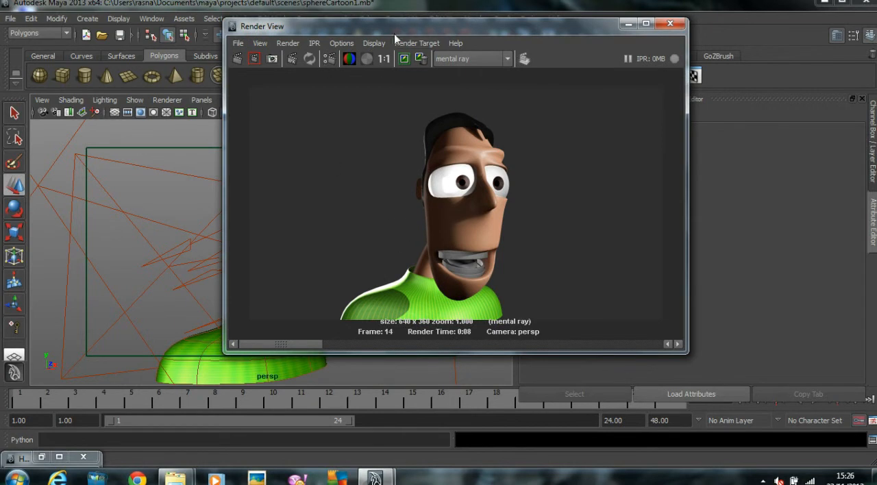
pyautogui.moveTo(383, 32); pyautogui.dragTo(513, 35)
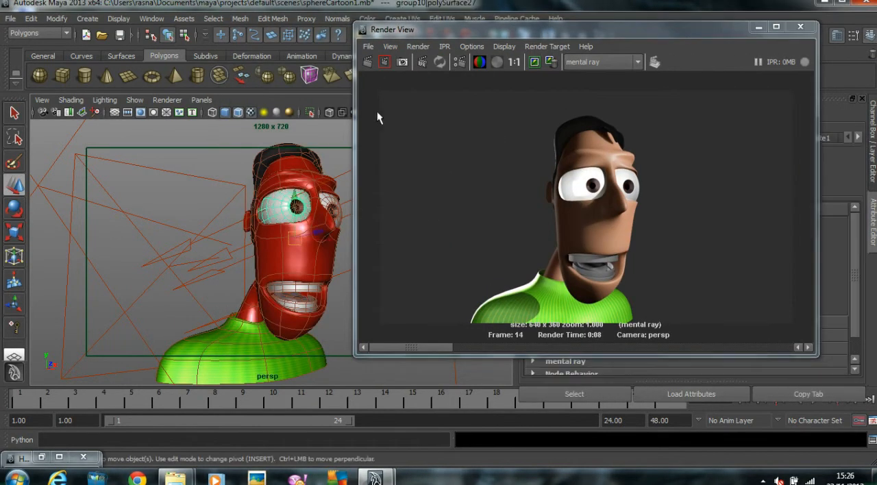
pyautogui.moveTo(420, 37); pyautogui.dragTo(79, 36)
pyautogui.click(858, 137)
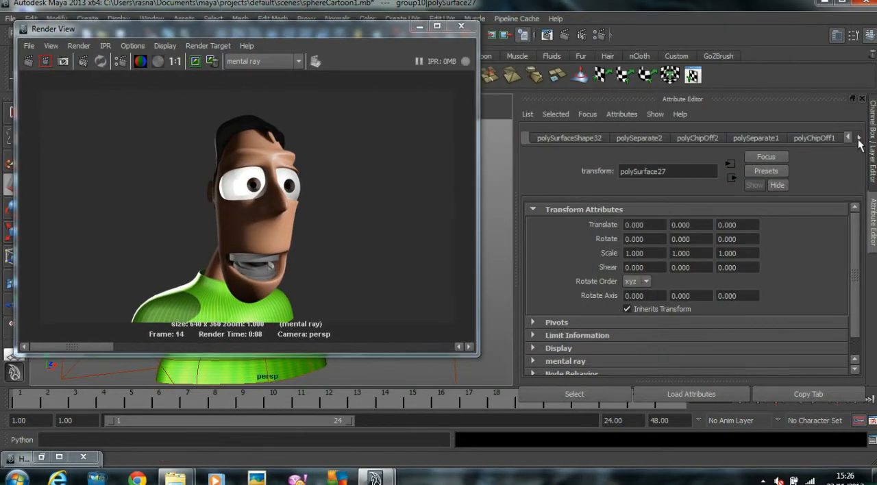
pyautogui.click(807, 139)
pyautogui.scroll(5, 737, 321)
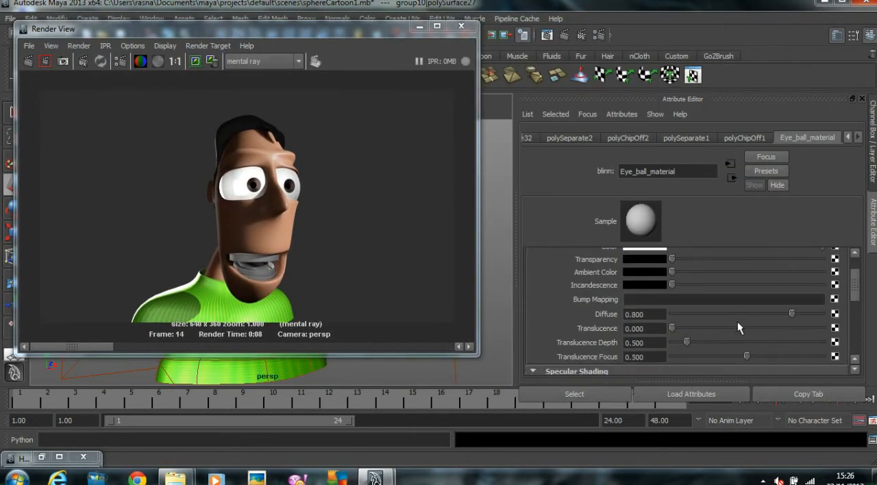
pyautogui.click(651, 286)
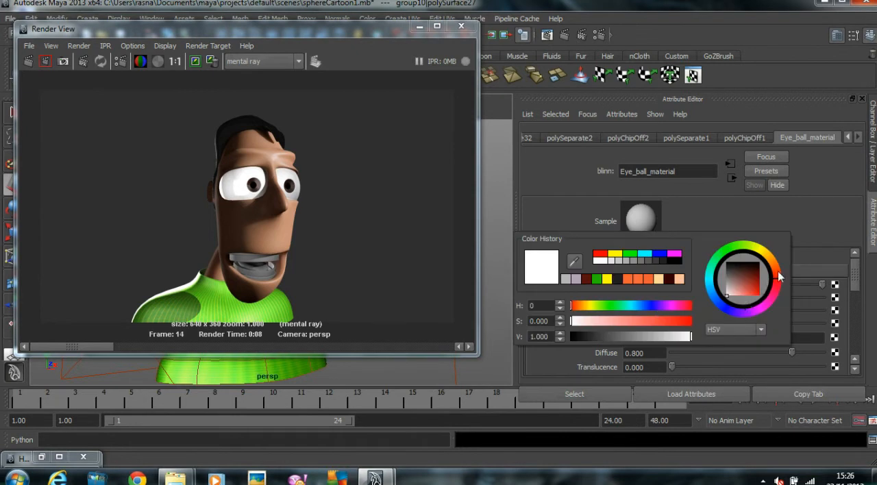
pyautogui.moveTo(737, 296); pyautogui.dragTo(729, 296)
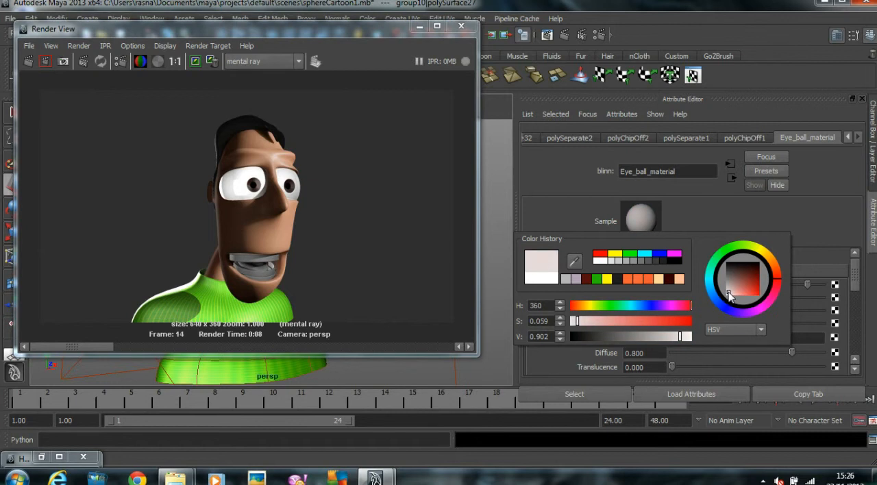
# Step: Lower Eye_ball_material's Specular Roll Off to 0.386, darken its Specular Color, and render the character again with mental ray
pyautogui.scroll(-3, 705, 288)
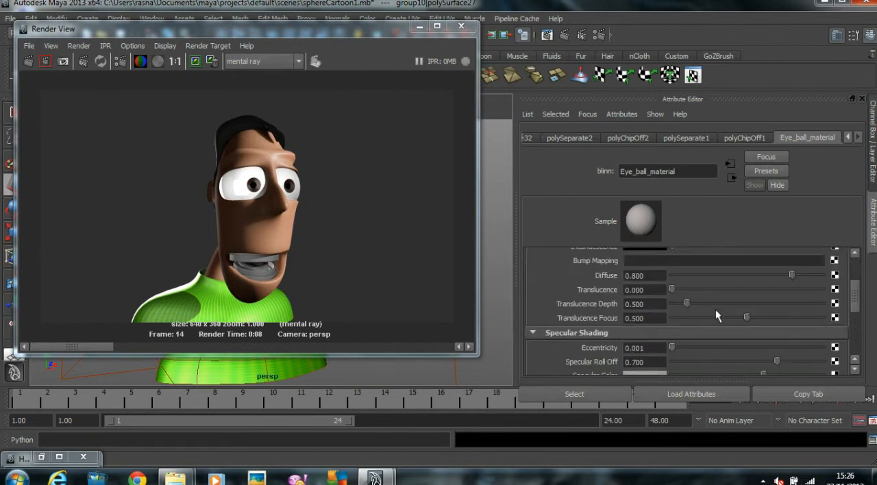
pyautogui.scroll(-2, 715, 312)
pyautogui.moveTo(725, 325); pyautogui.dragTo(730, 326)
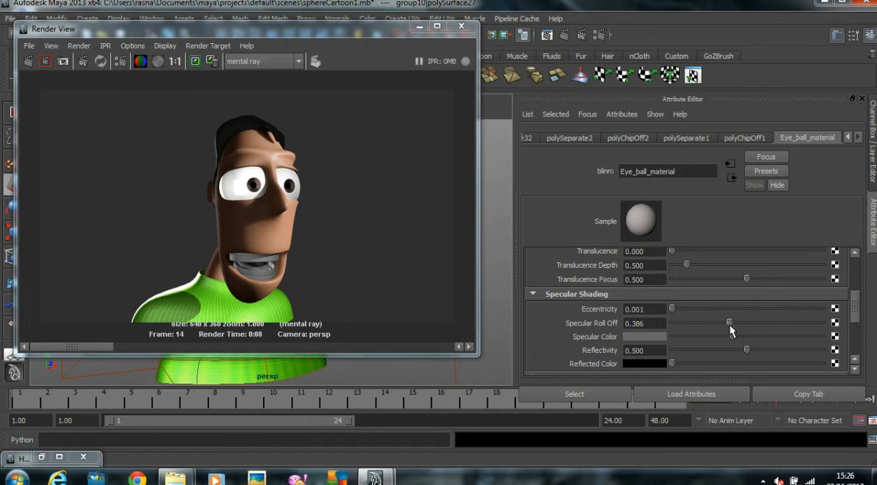
pyautogui.click(28, 62)
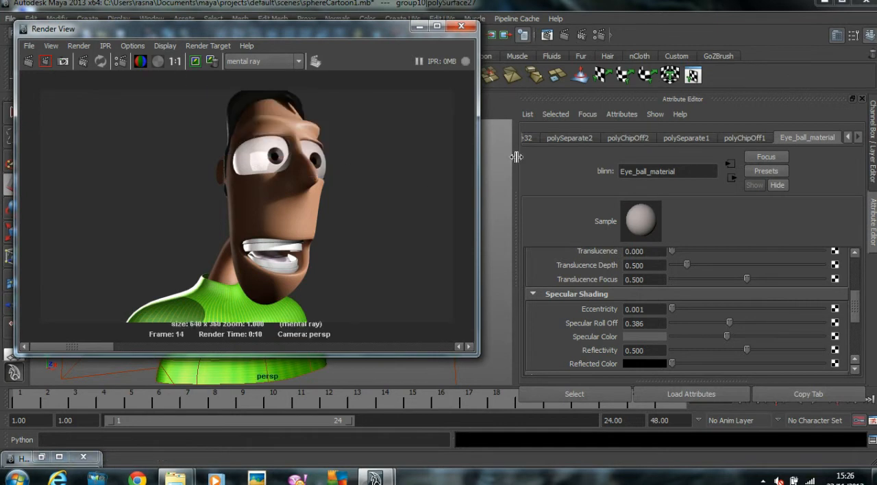
# Step: Select areaLight2 beside the character and move it closer to the head
pyautogui.moveTo(298, 22); pyautogui.dragTo(809, 57)
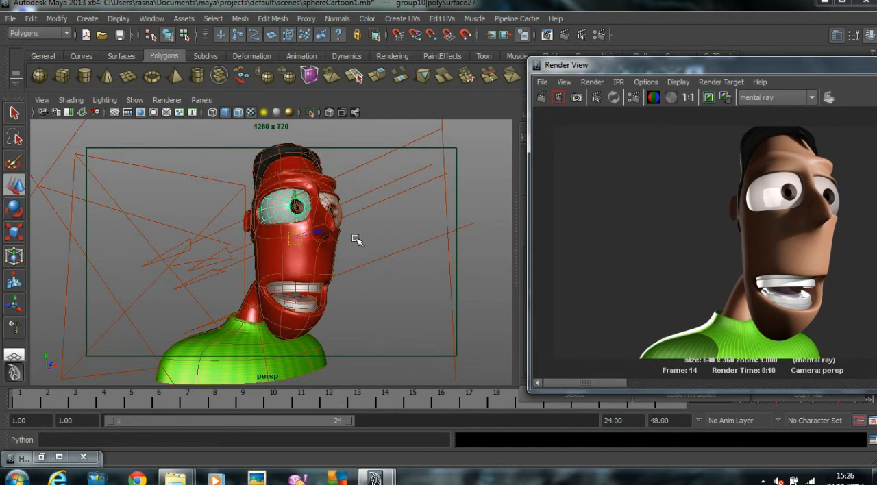
pyautogui.keyDown('alt'); pyautogui.moveTo(341, 246); pyautogui.dragTo(344, 251, button='middle'); pyautogui.keyUp('alt')
pyautogui.keyDown('alt'); pyautogui.moveTo(344, 251); pyautogui.dragTo(336, 249); pyautogui.keyUp('alt')
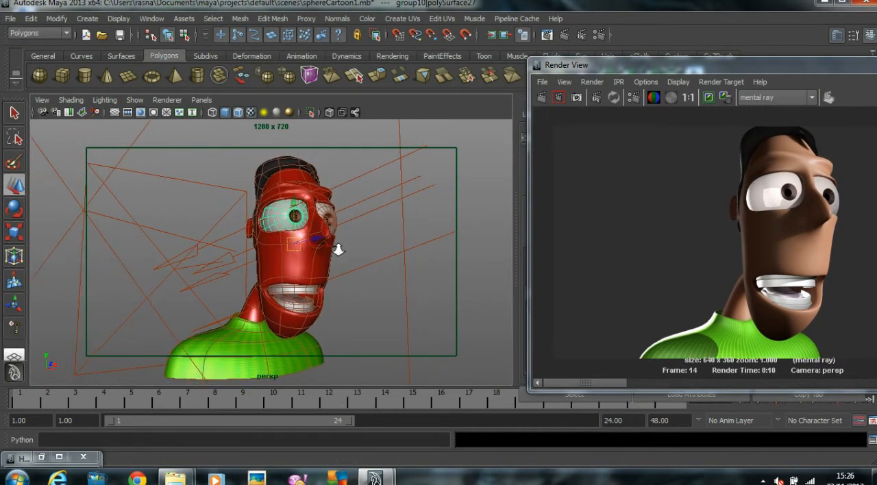
pyautogui.click(370, 300)
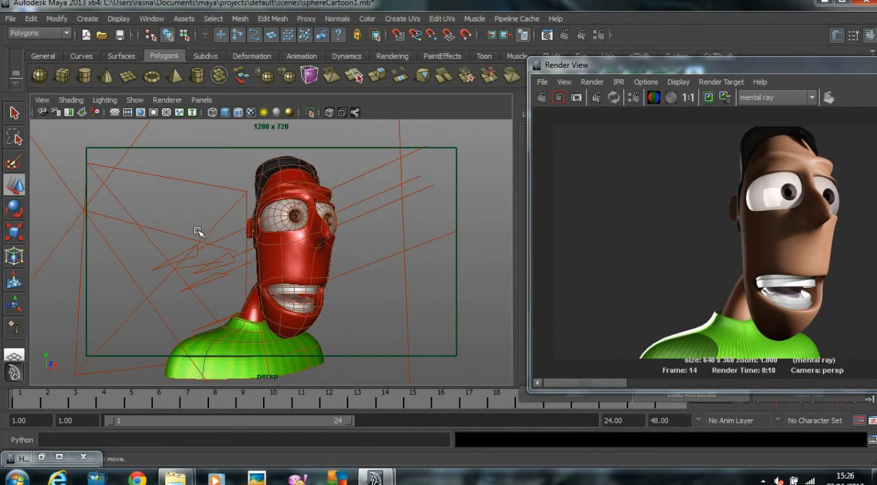
pyautogui.click(157, 232)
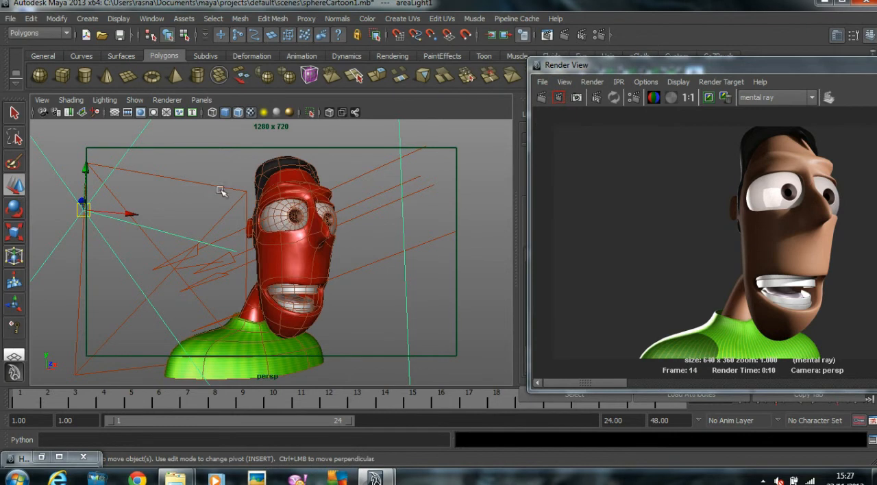
pyautogui.click(220, 189)
pyautogui.press('space')
# Step: Rotate areaLight2 to change its aim at the character and re-render the perspective view with mental ray
pyautogui.press('space')
pyautogui.keyDown('alt'); pyautogui.moveTo(247, 212); pyautogui.dragTo(258, 261, button='middle'); pyautogui.keyUp('alt')
pyautogui.keyDown('alt'); pyautogui.moveTo(258, 262); pyautogui.dragTo(366, 245, button='right'); pyautogui.keyUp('alt')
pyautogui.press('e')
pyautogui.moveTo(366, 230); pyautogui.dragTo(405, 240, button='middle')
pyautogui.press('w')
pyautogui.press('e')
pyautogui.press('space')
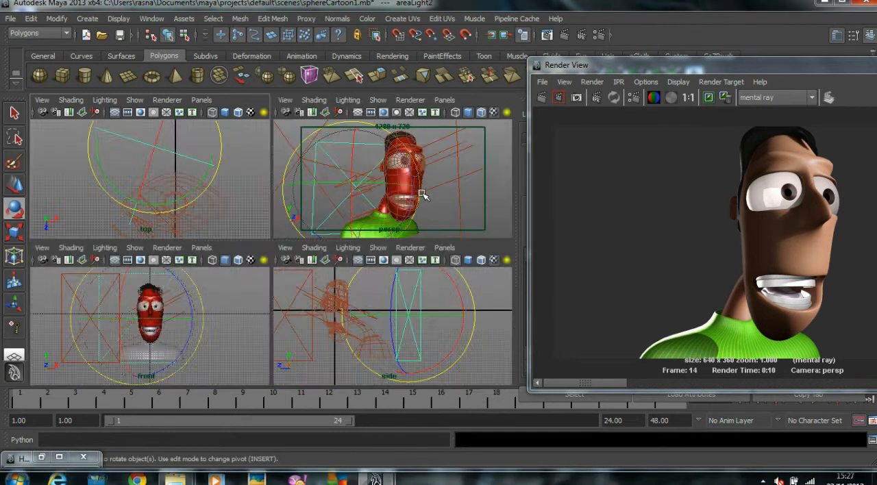
pyautogui.press('space')
pyautogui.press('w')
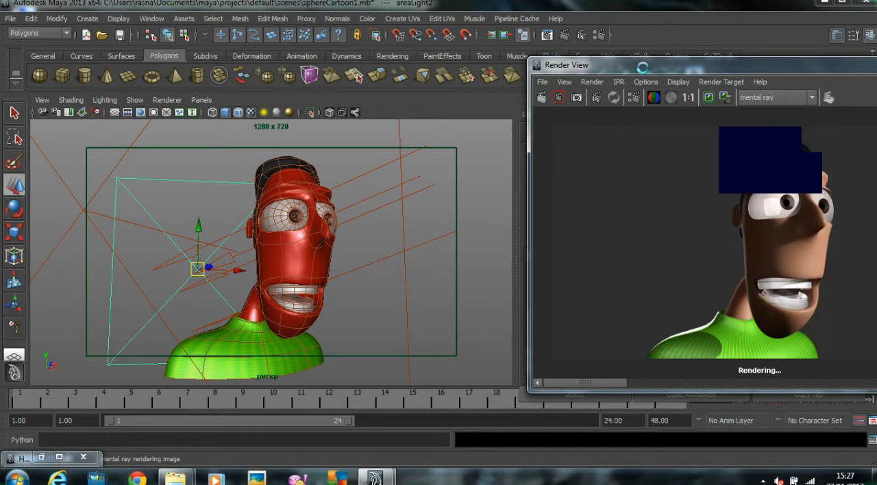
pyautogui.moveTo(641, 69); pyautogui.dragTo(258, 36)
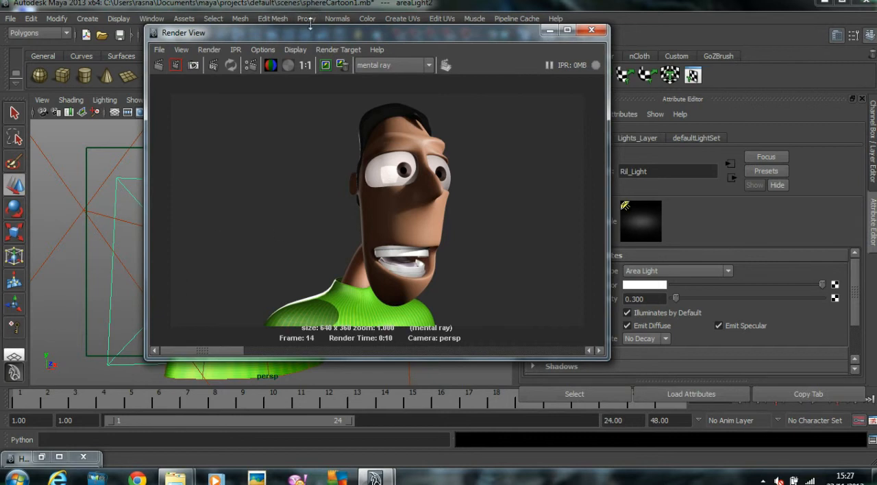
# Step: Select the head, set Head_Skin_material's Back Scatter Weight to 1, and render a region covering the eyes, nose and upper mouth
pyautogui.moveTo(305, 34); pyautogui.dragTo(433, 37)
pyautogui.click(255, 269)
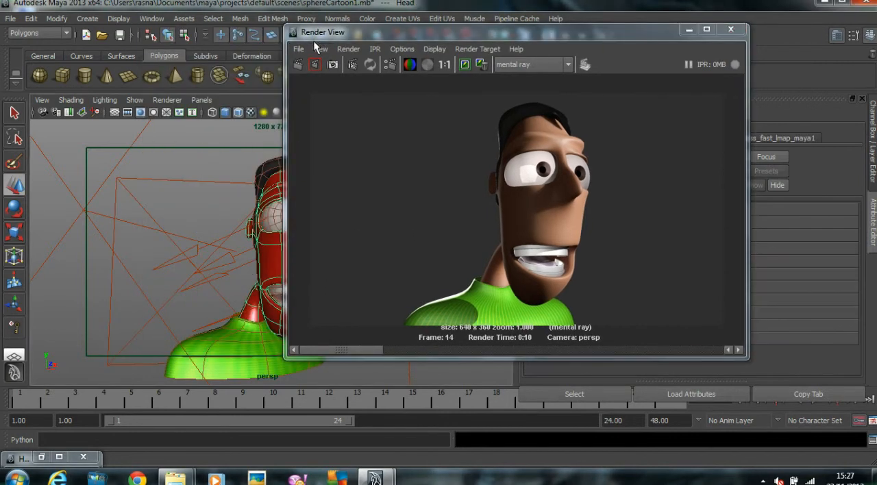
pyautogui.moveTo(295, 35); pyautogui.dragTo(116, 49)
pyautogui.click(776, 137)
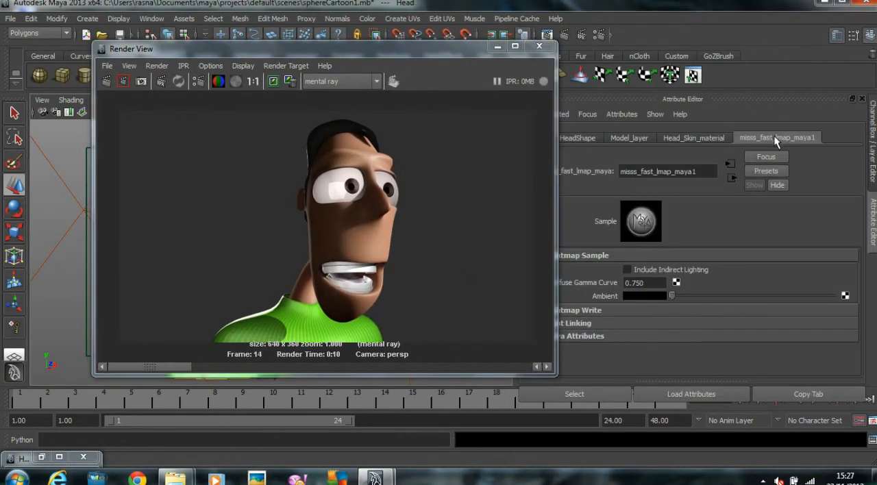
pyautogui.click(694, 137)
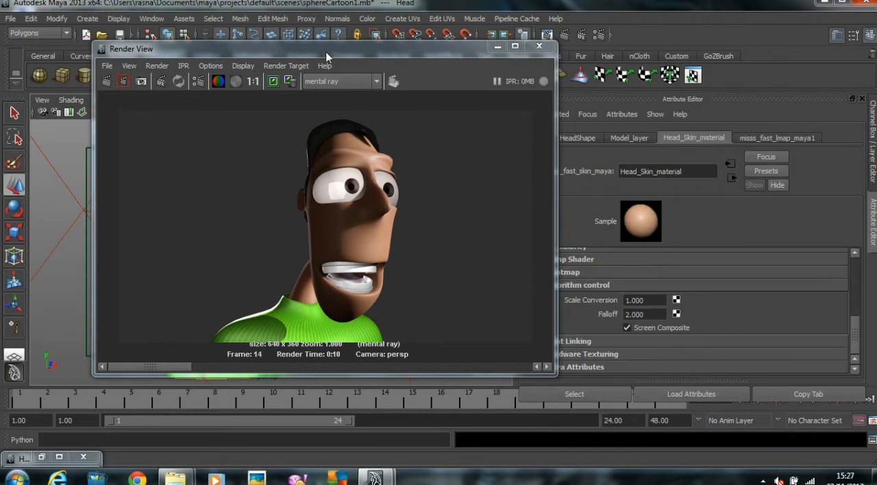
pyautogui.moveTo(328, 51); pyautogui.dragTo(305, 50)
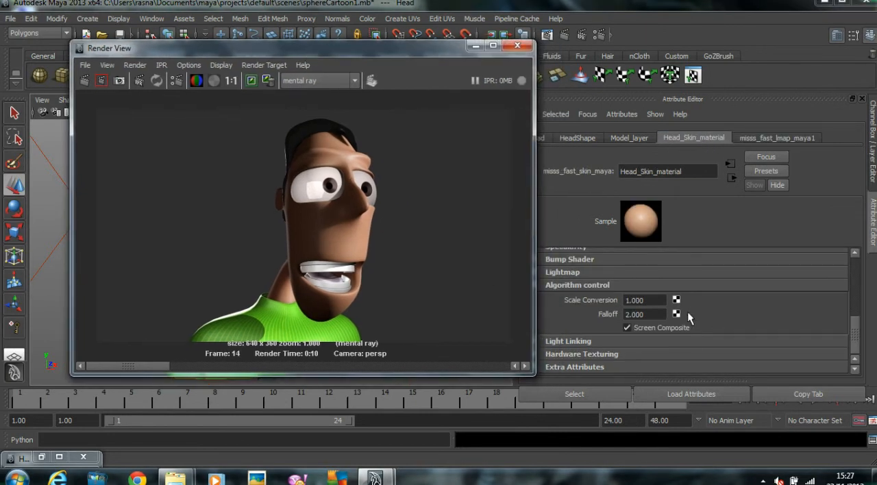
pyautogui.scroll(5, 687, 310)
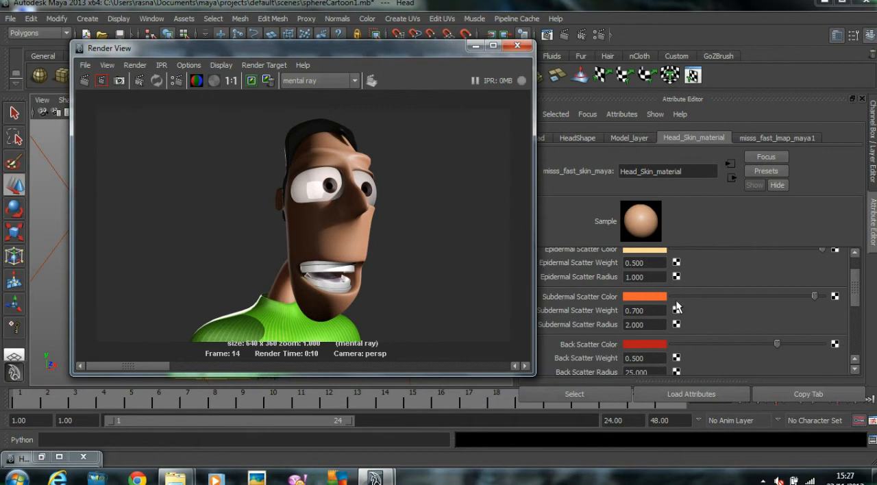
pyautogui.doubleClick(636, 358)
pyautogui.write('1')
pyautogui.press('Return')
pyautogui.moveTo(258, 180); pyautogui.dragTo(422, 271)
pyautogui.click(101, 80)
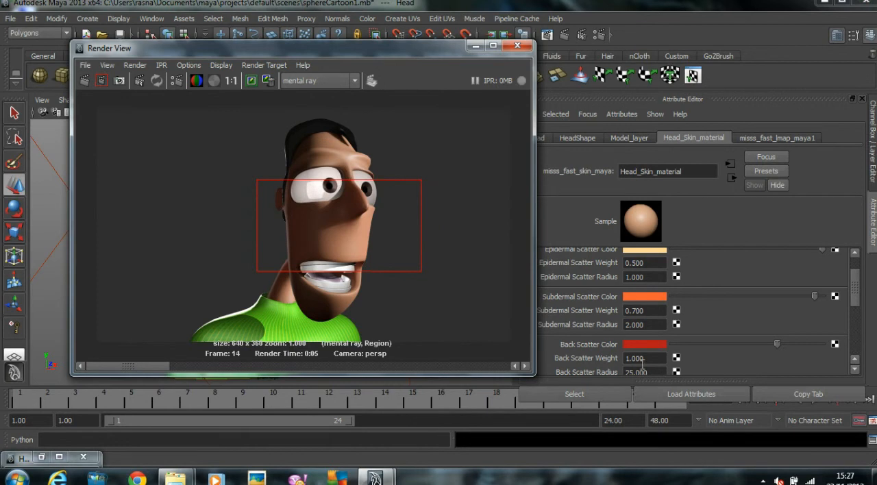
# Step: Set Head_Skin_material's Back Scatter Weight to 3 and re-render the face region
pyautogui.moveTo(643, 360); pyautogui.dragTo(476, 356)
pyautogui.write('3')
pyautogui.press('Return')
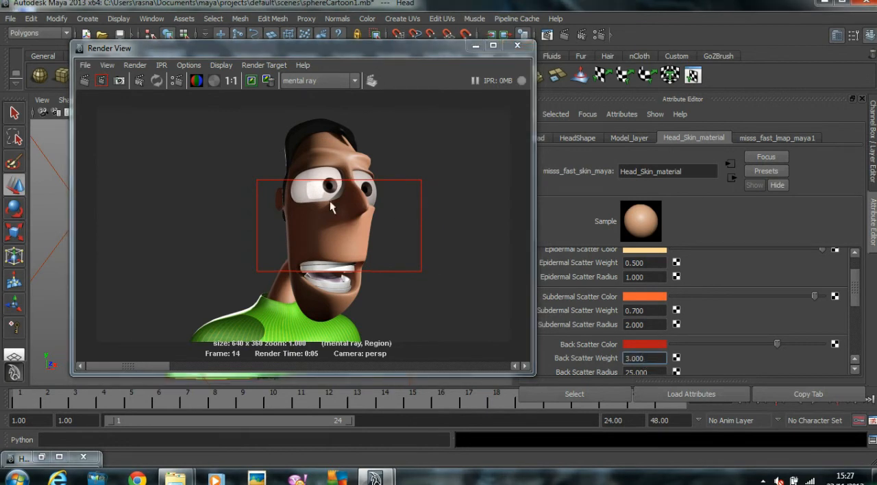
pyautogui.click(98, 80)
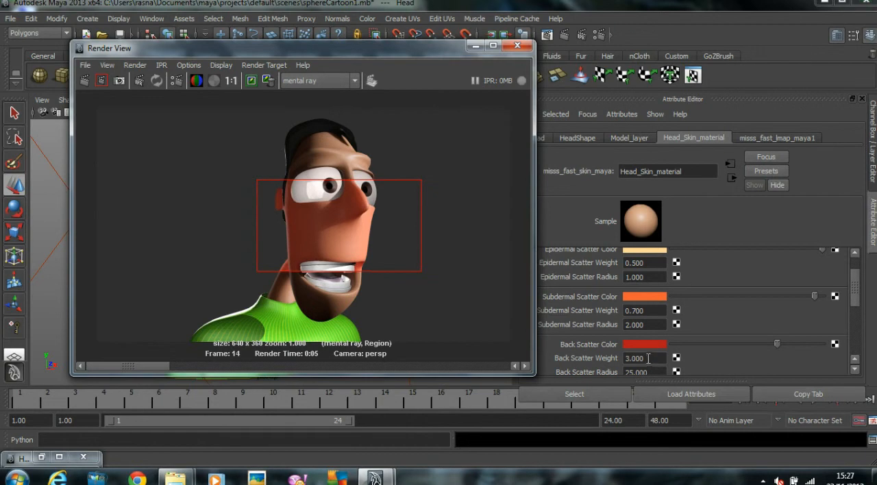
# Step: Set the Back Scatter Weight of Head_Skin_material to 2 and render the face region again
pyautogui.moveTo(648, 358); pyautogui.dragTo(479, 359)
pyautogui.write('2')
pyautogui.press('Return')
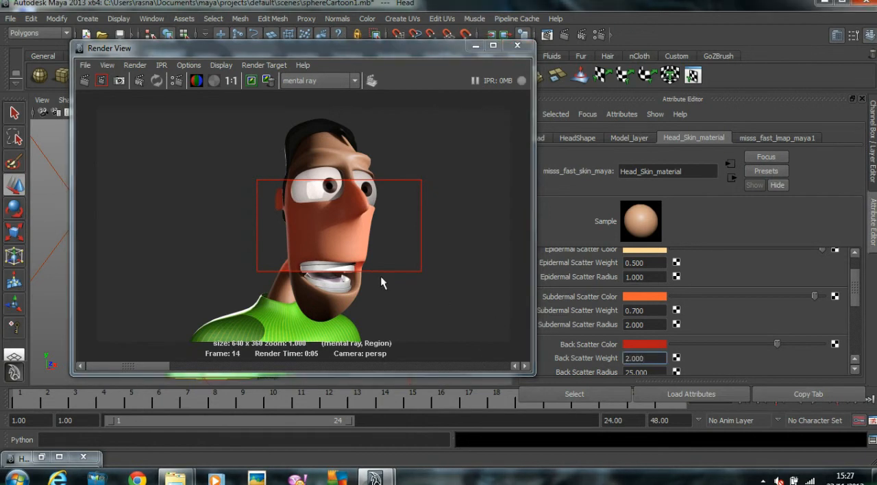
pyautogui.click(101, 81)
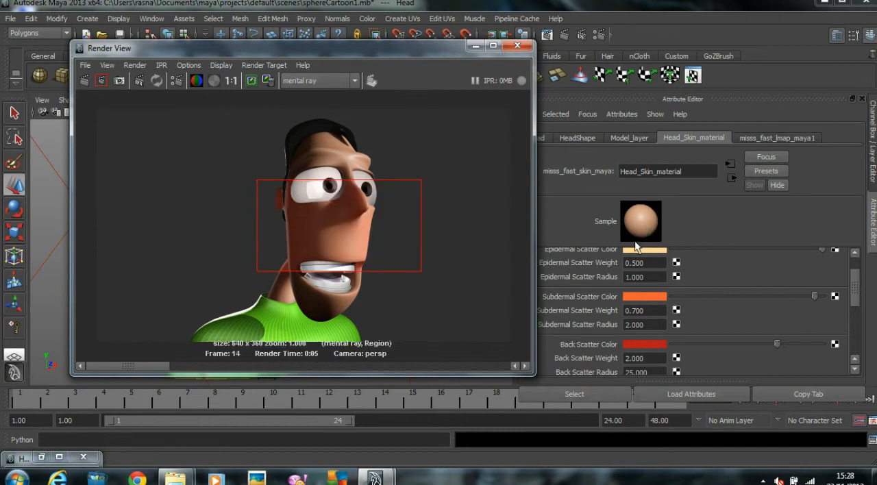
# Step: Set Head_Skin_material's Back Scatter Weight to 1.3 and render the full frame with mental ray
pyautogui.click(635, 358)
pyautogui.write('1.')
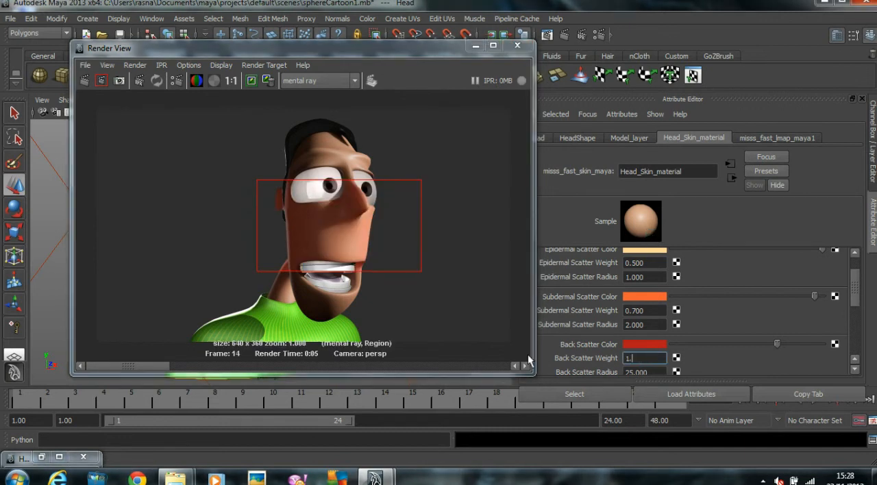
pyautogui.write('300')
pyautogui.click(85, 80)
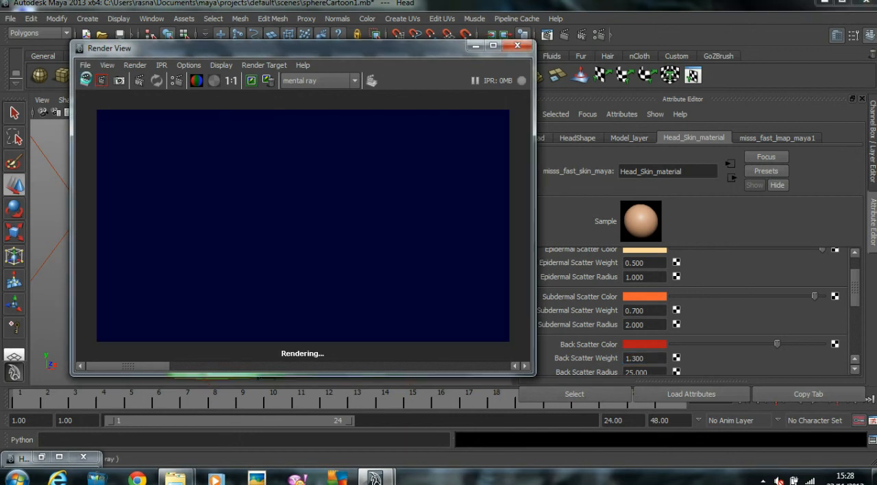